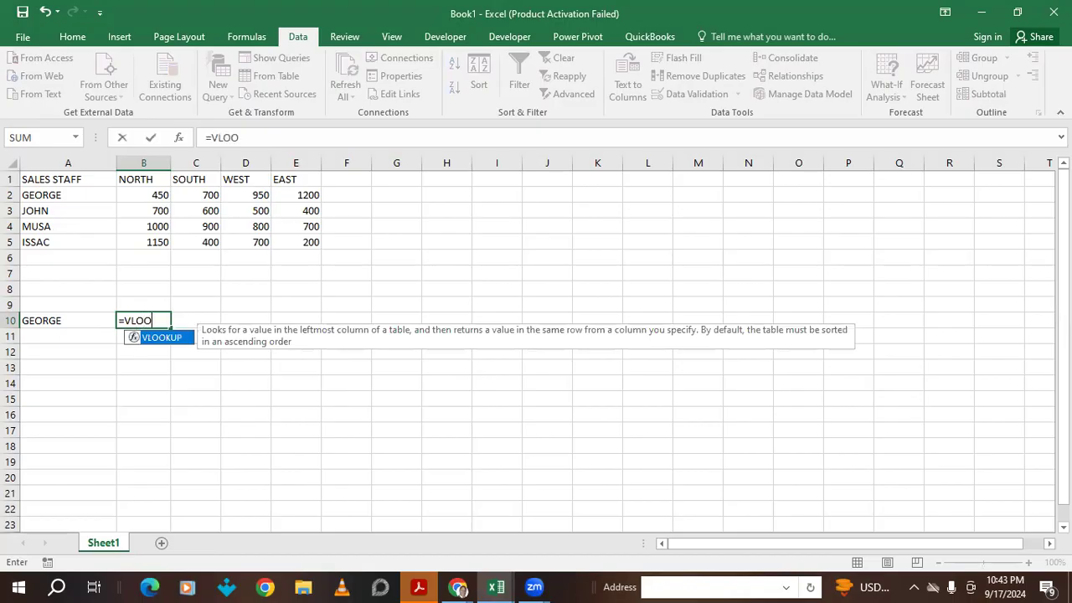
- Build =VLOOKUP(A10,A2:E5,{2,3,4,5},FALSE) in B10 to fetch GEORGE's four regional figures
text(KUP()
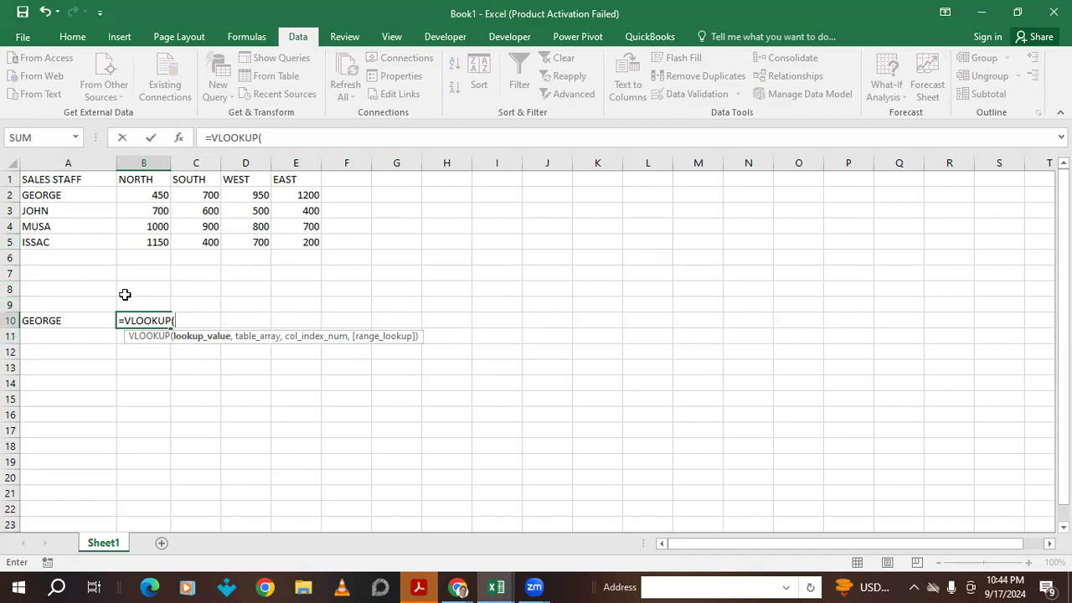
click(45, 322)
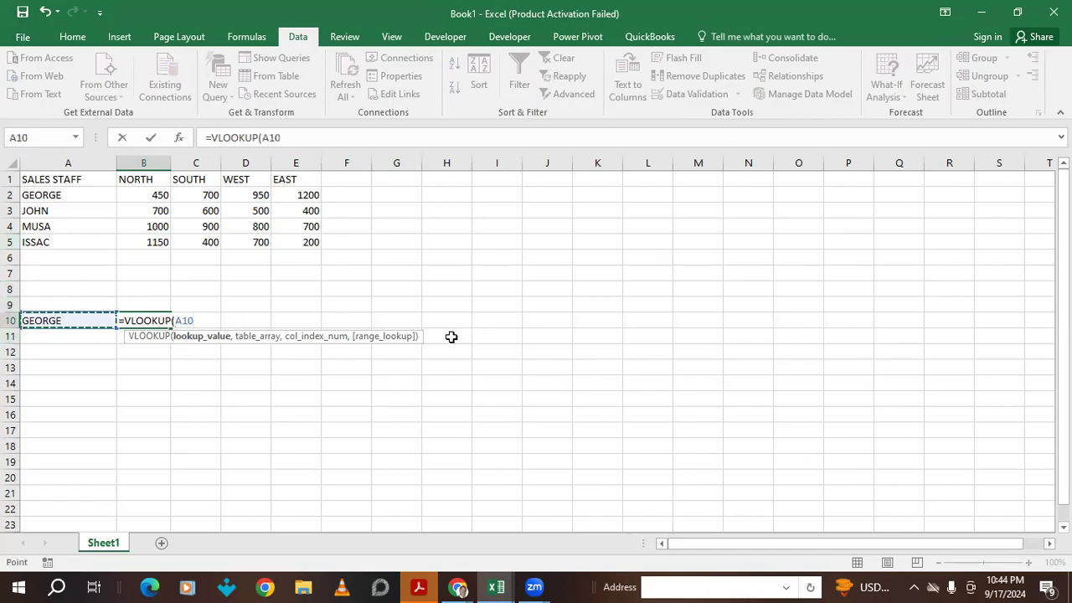
text(,)
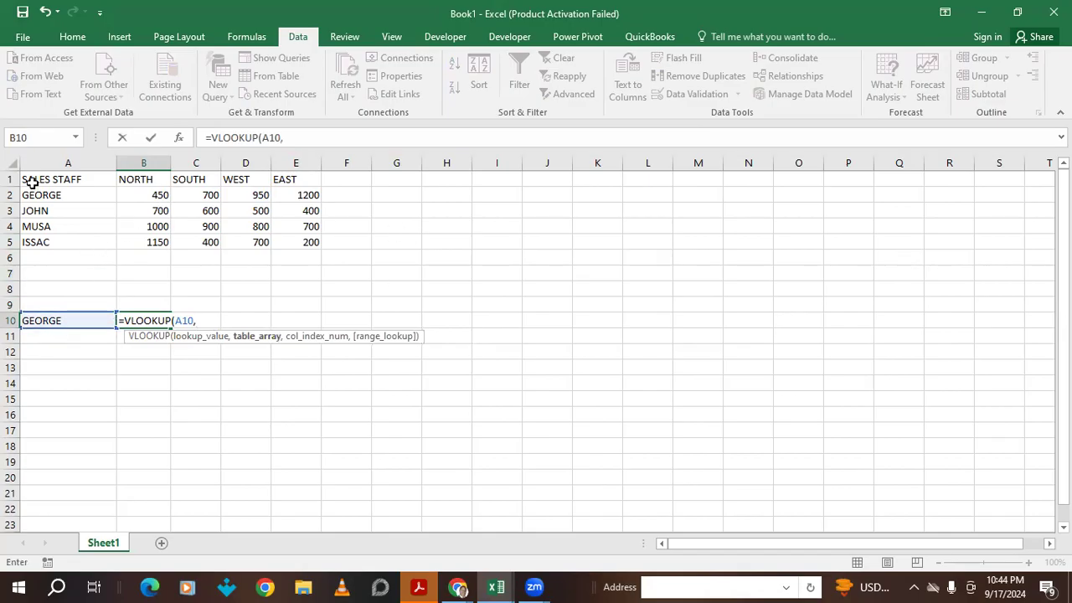
drag(25, 194, 293, 242)
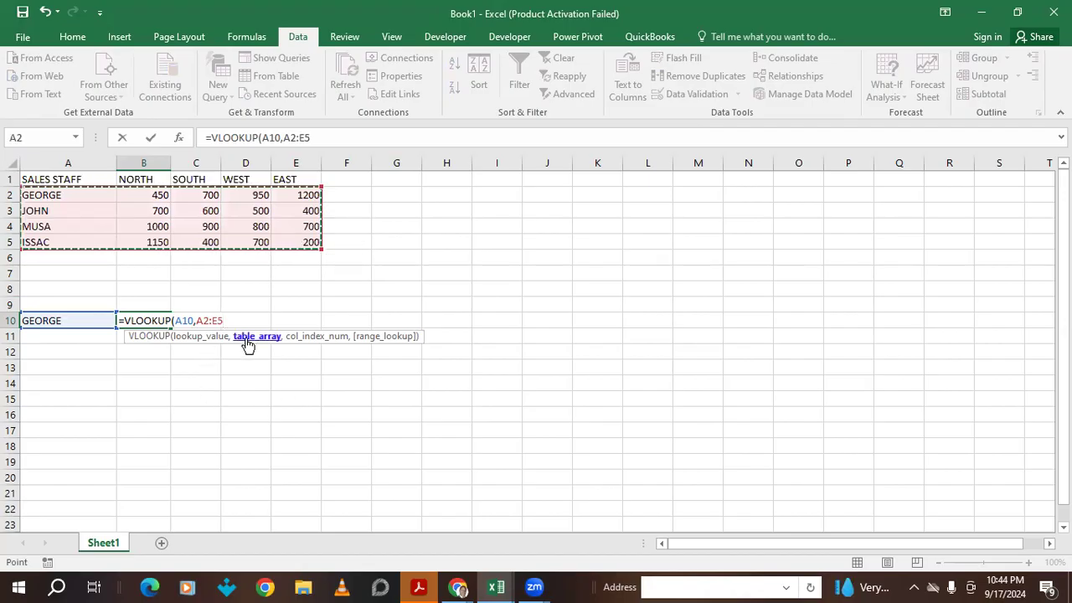
text(,)
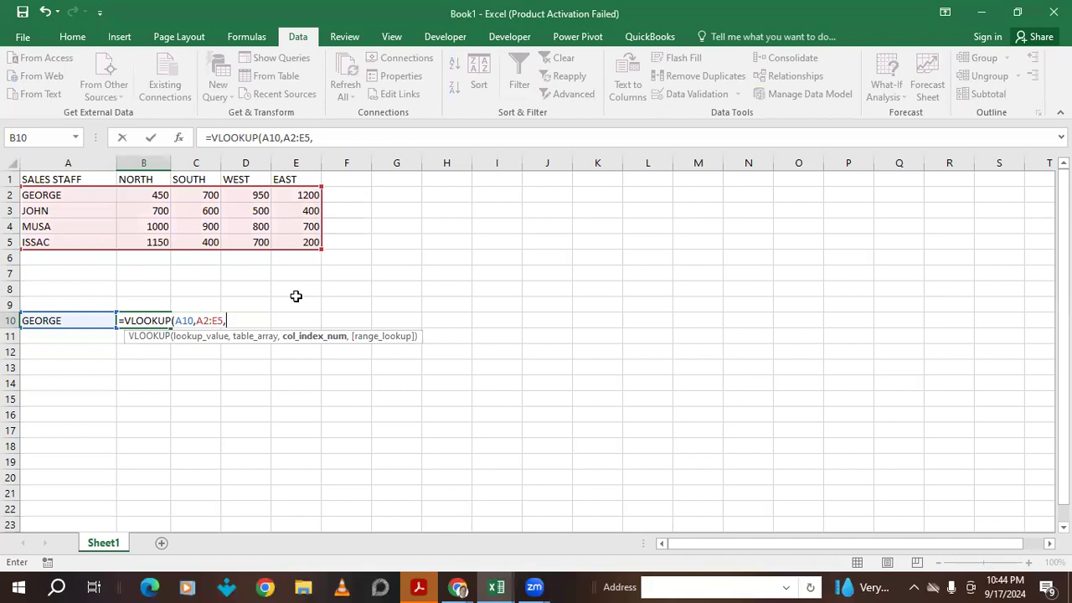
text({2,3,4,5)
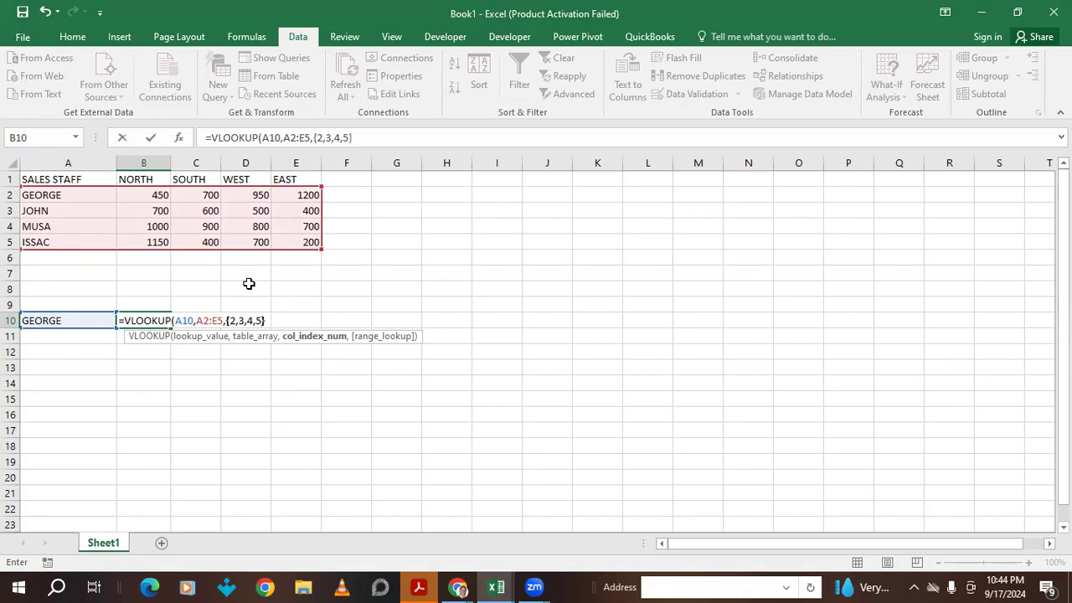
text(},)
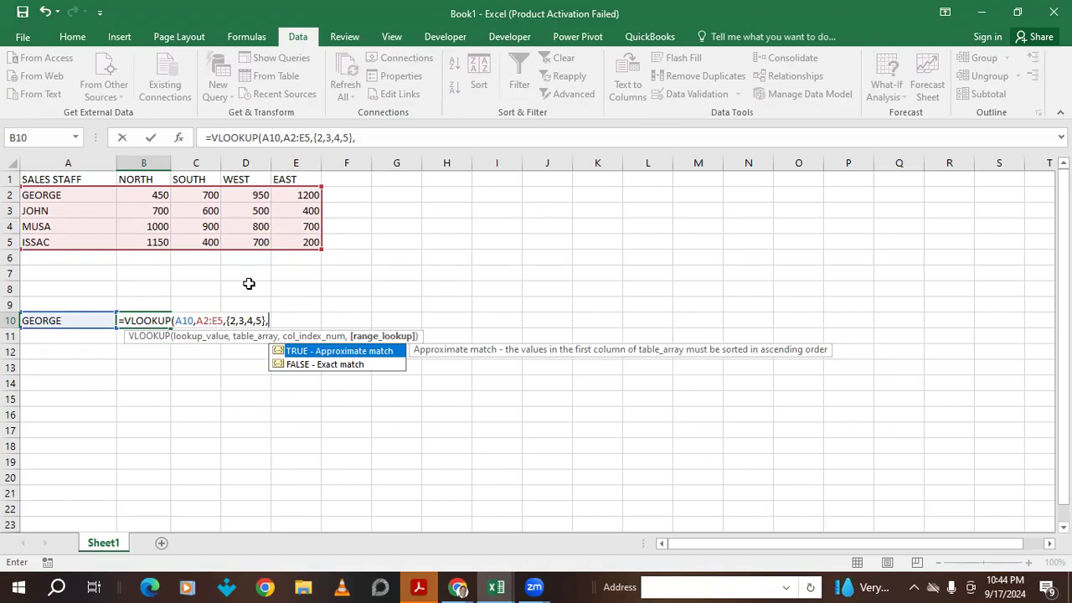
click(299, 366)
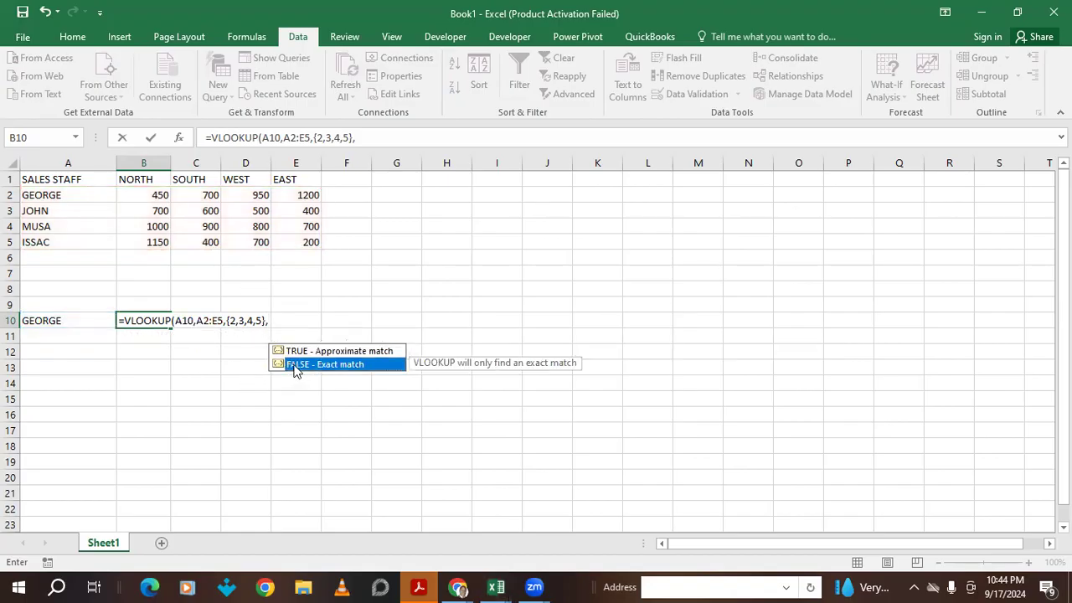
double_click(295, 367)
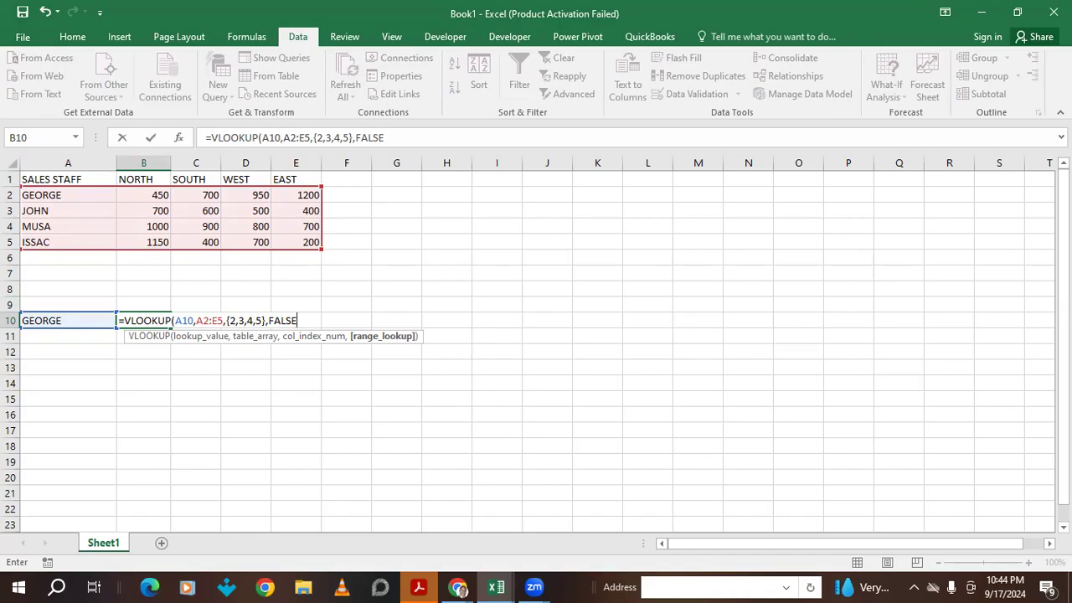
text(_)
text())
- Wrap B10's lookup in braces and make its references absolute: $A$10 and $A$2:$E$5
click(118, 321)
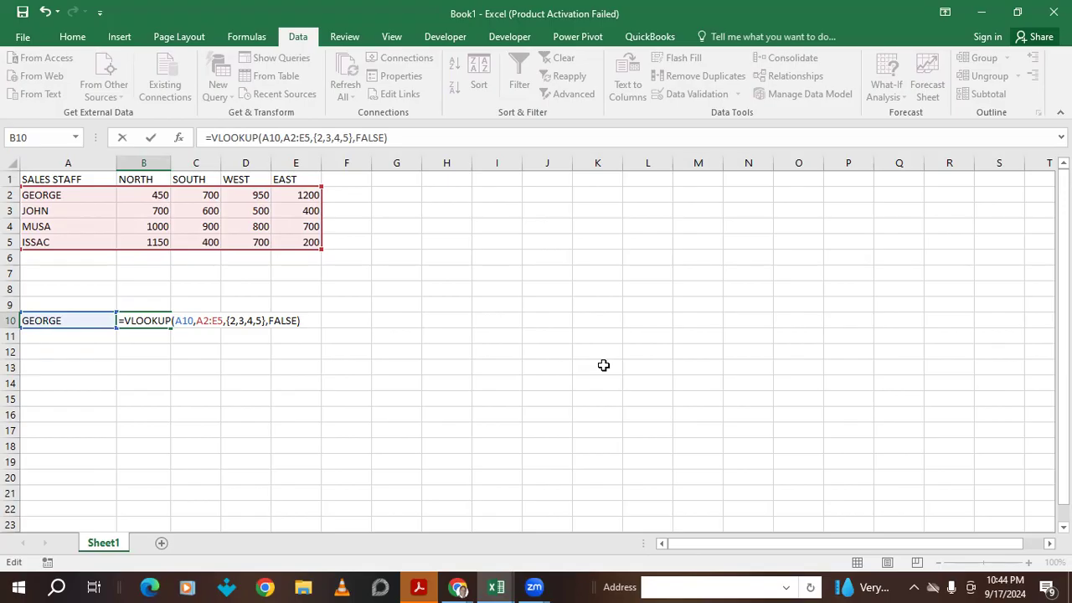
text({)
click(305, 324)
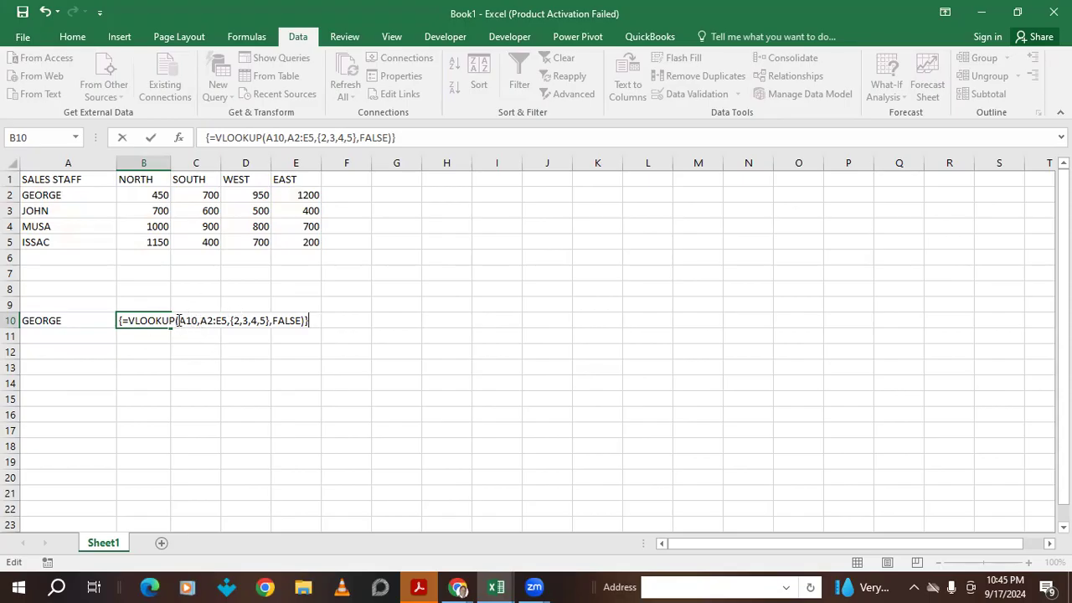
text($A)
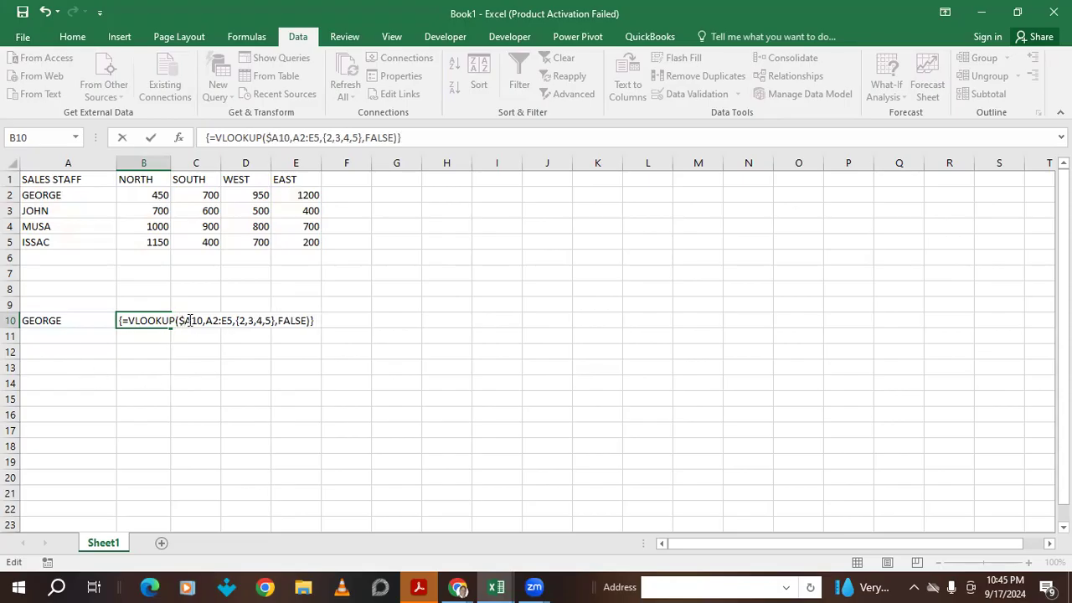
text($)
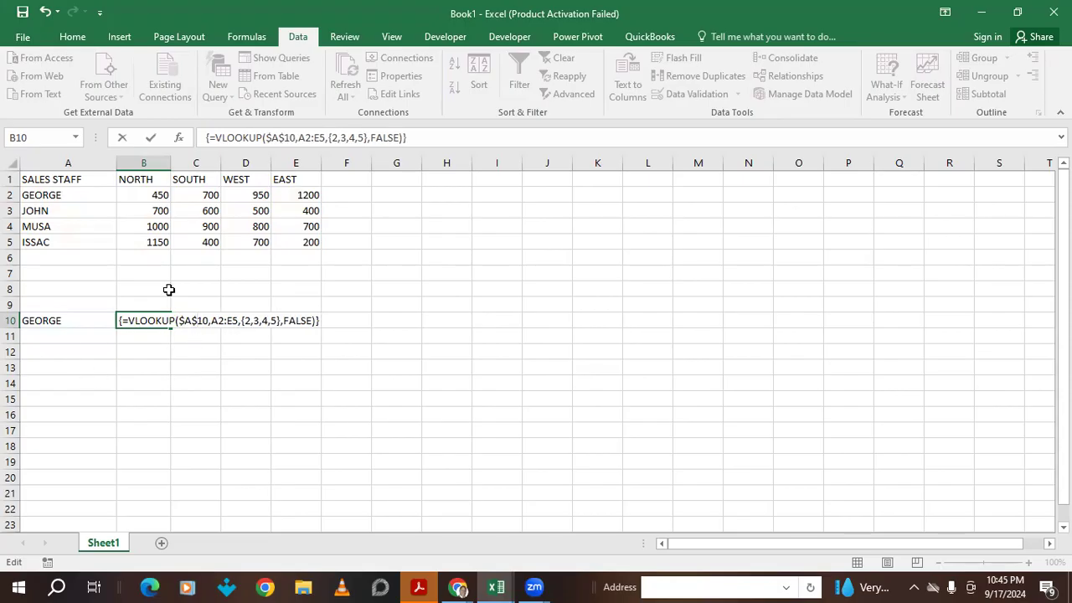
click(211, 321)
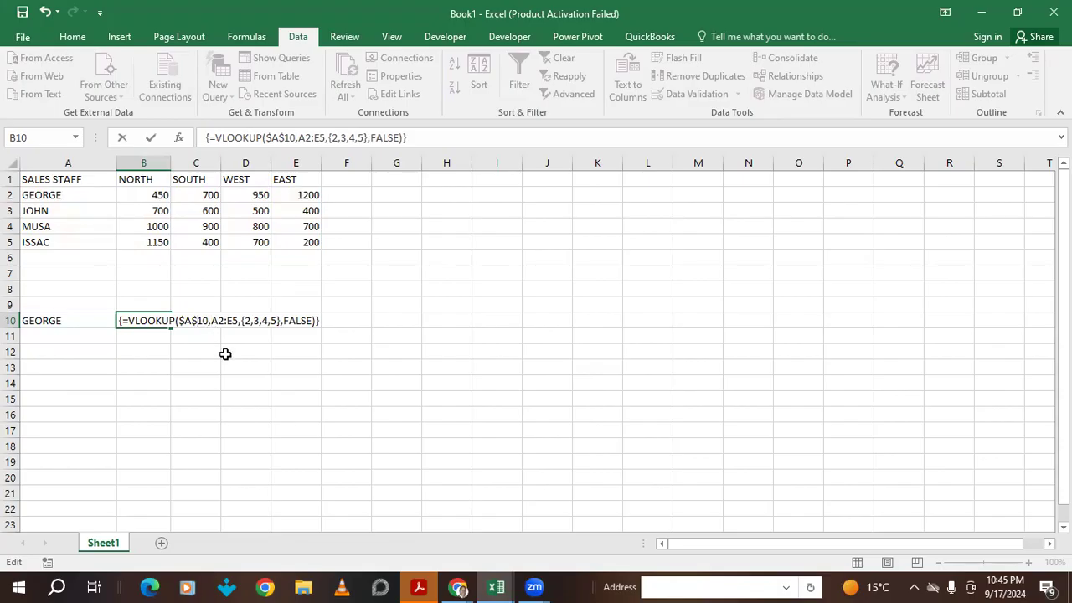
text($)
key(Right)
text($A)
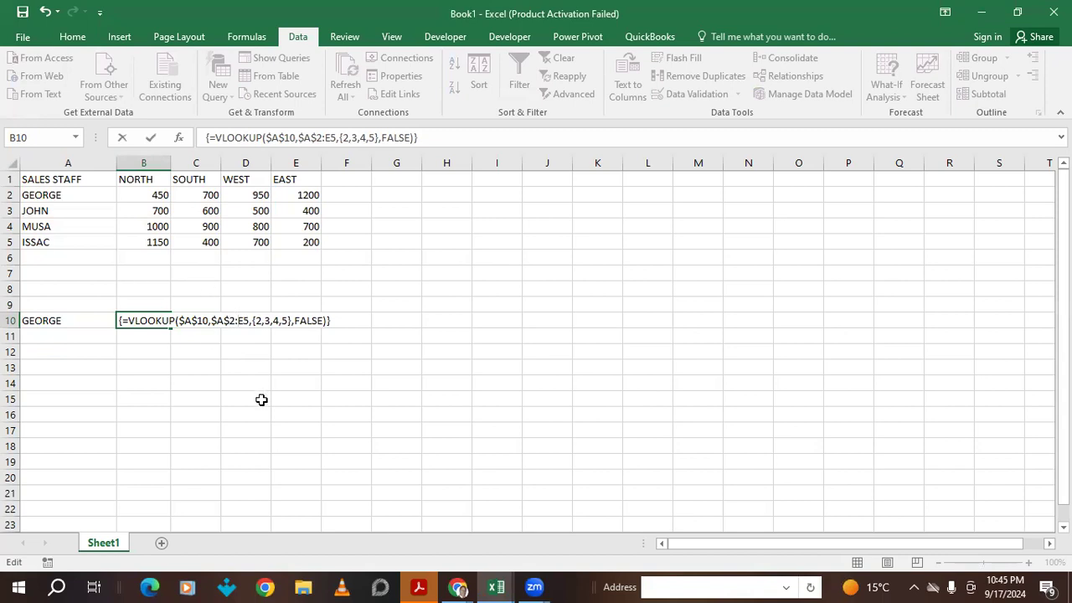
text($)
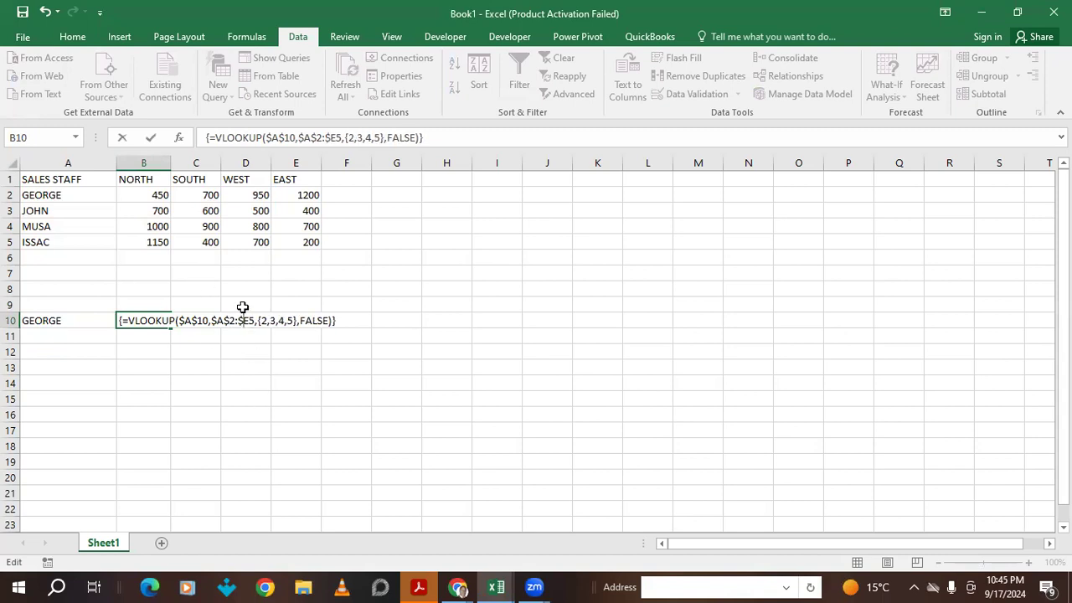
click(250, 321)
text($)
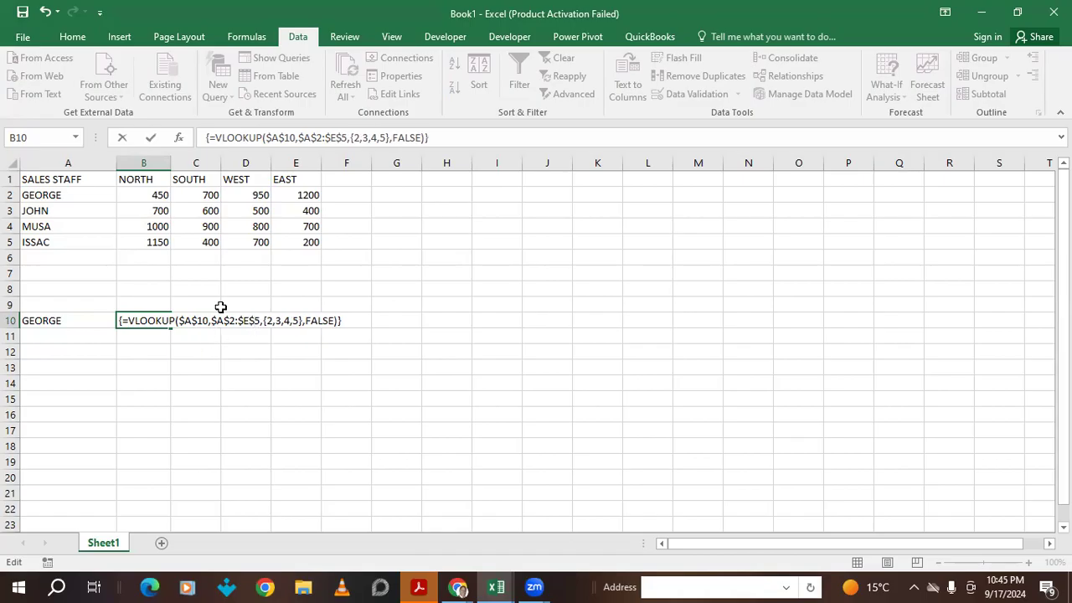
key(Return)
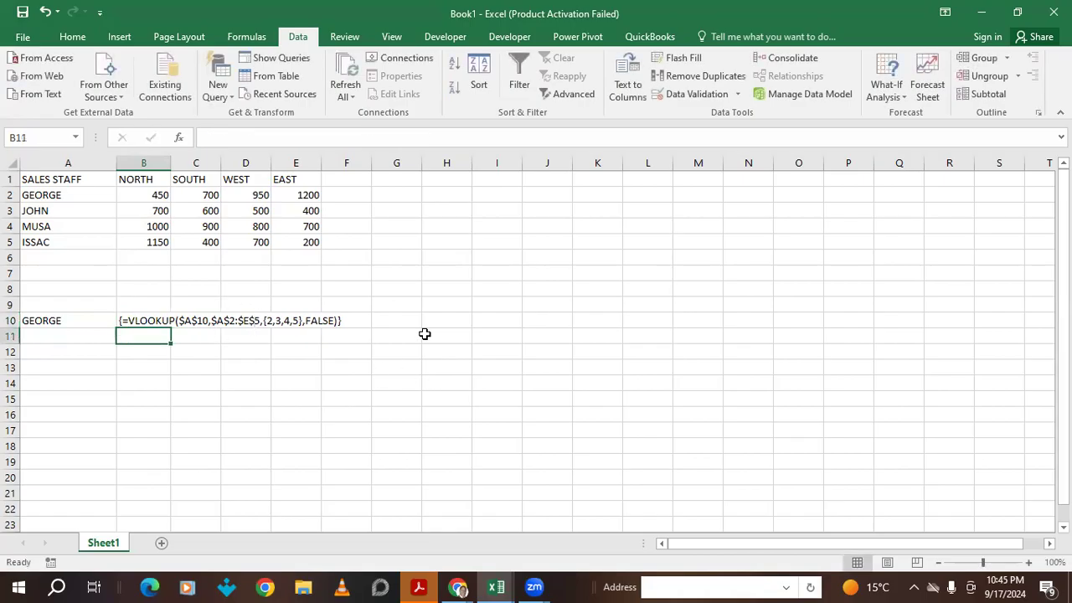
- Remove the braces from B10's lookup, clearing the error prompts, so it calculates 450
click(126, 320)
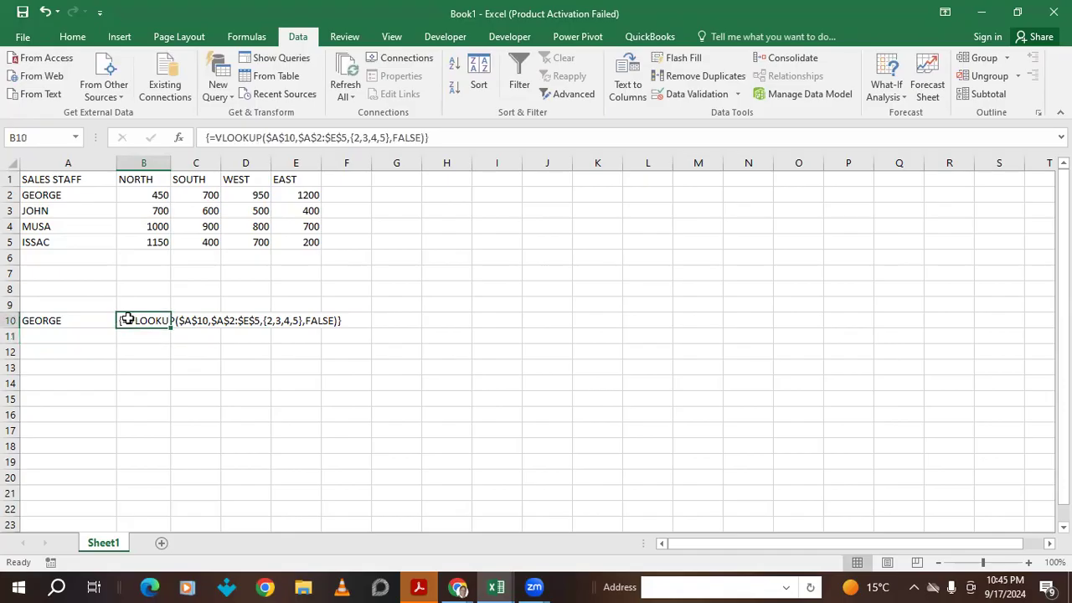
double_click(126, 320)
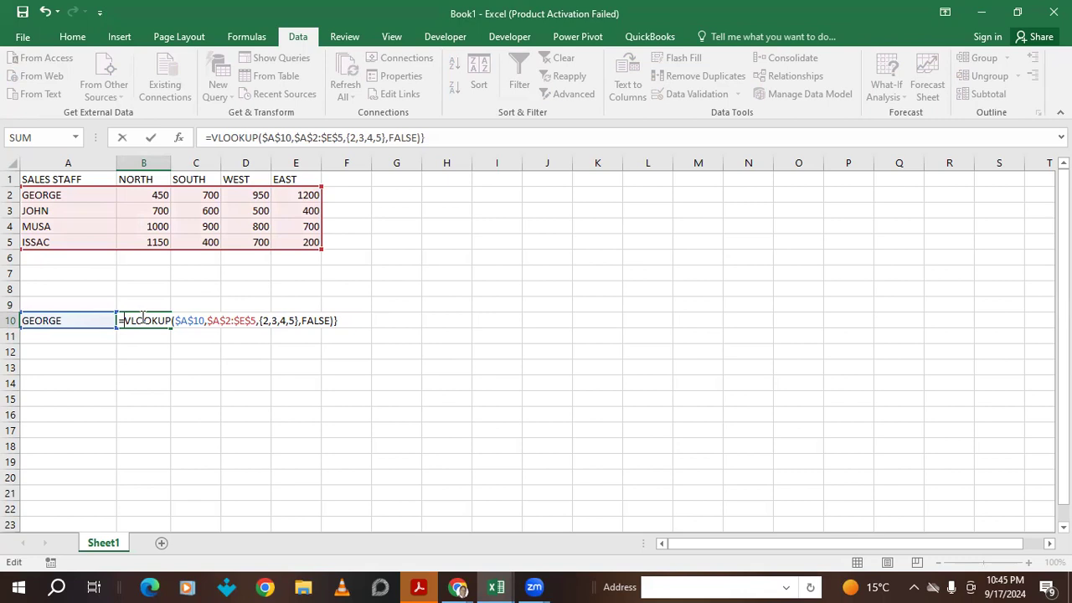
text({)
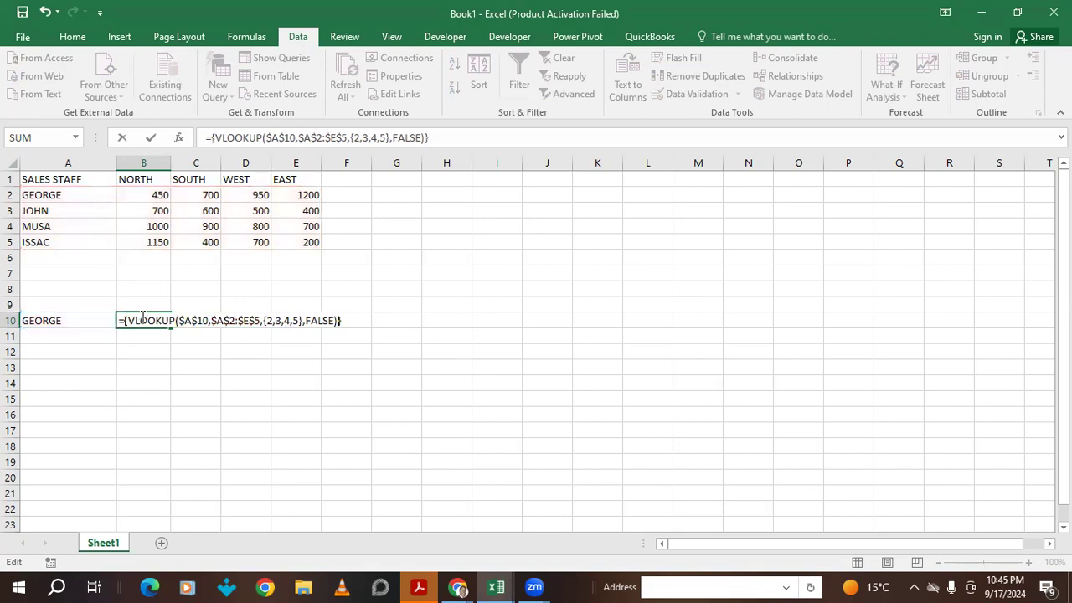
key(Return)
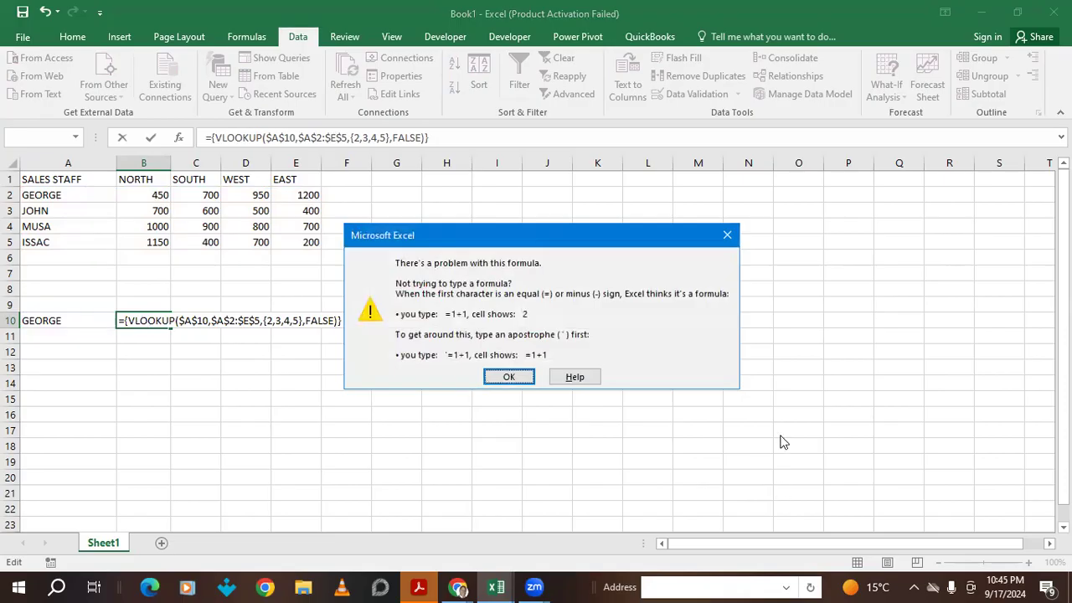
click(509, 378)
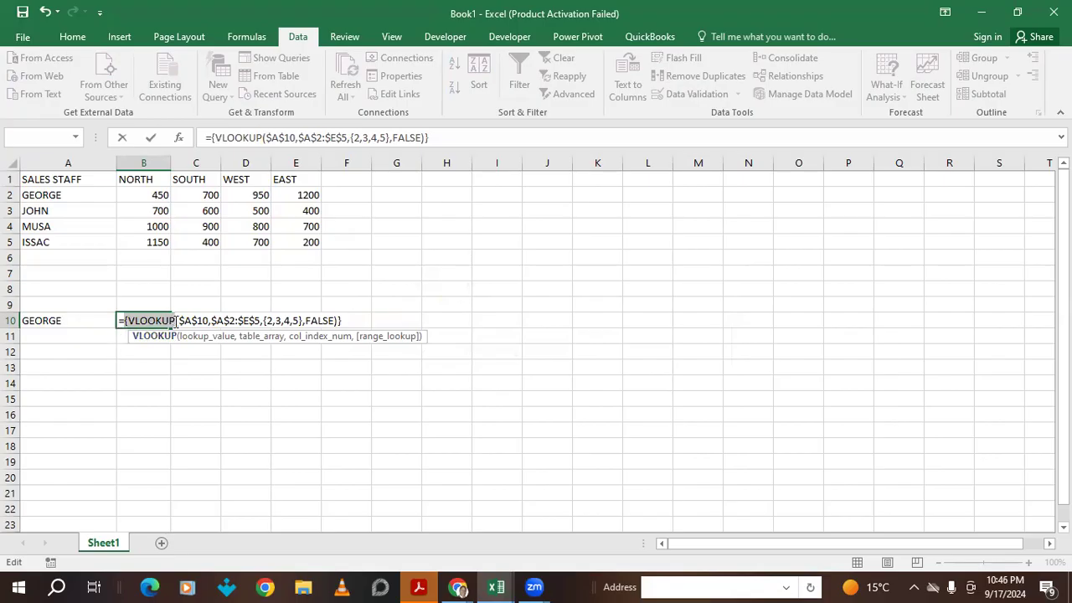
click(126, 321)
key(BackSpace)
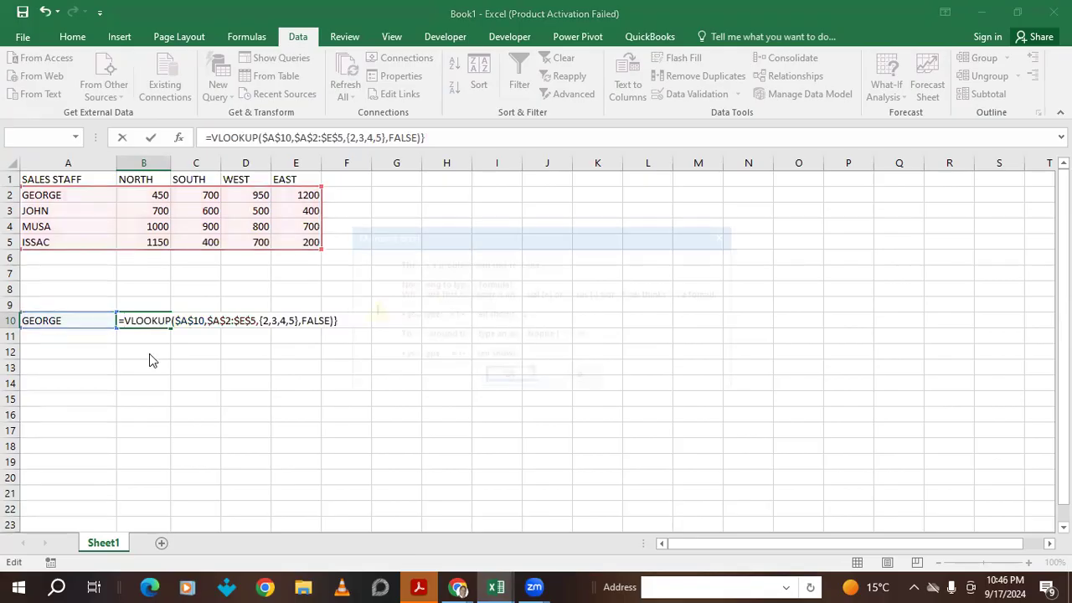
key(Return)
click(508, 378)
key(Return)
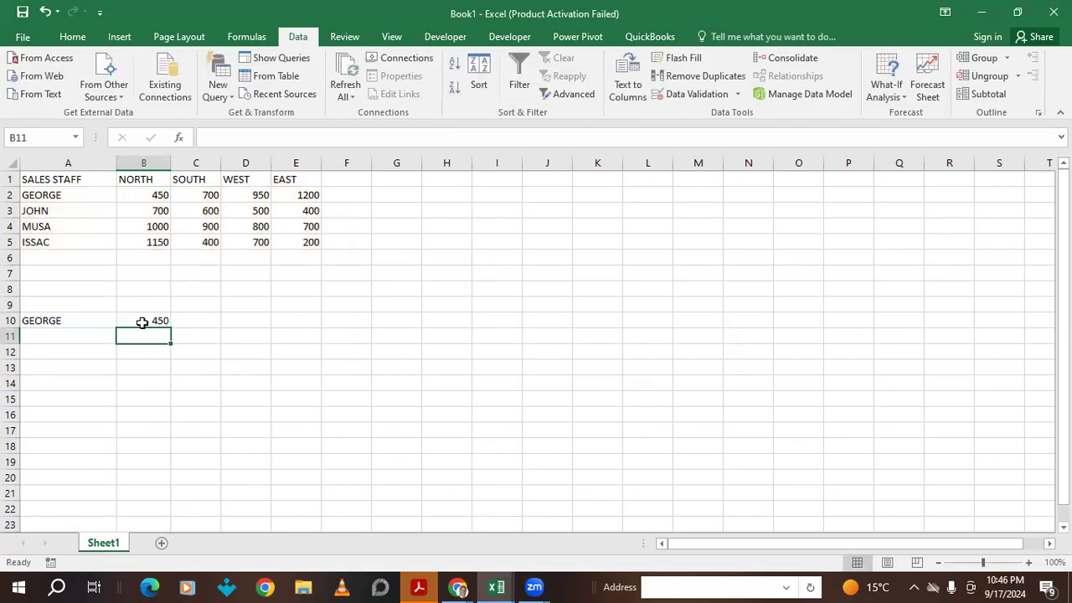
click(142, 323)
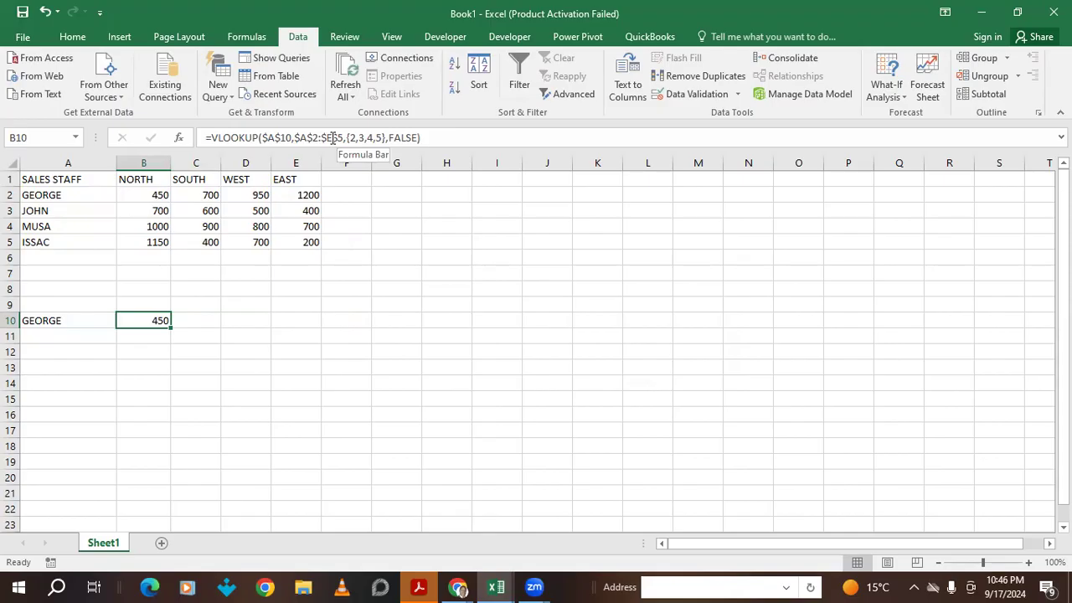
- Delete the {2,3,4,5} column list from B10's formula and reopen B10 to retype it
drag(347, 139, 384, 140)
key(BackSpace)
key(BackSpace)
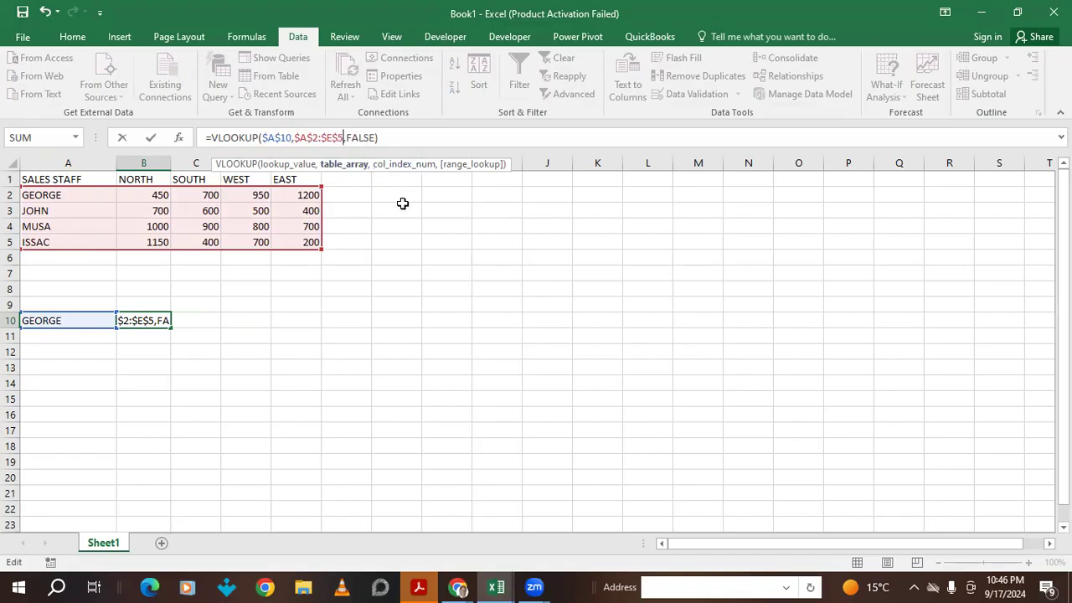
key(Return)
click(153, 322)
double_click(161, 319)
- Enter =VLOOKUP(A10,A2:E5,2,FALSE) in B10 and copy the formula text, returning 450
text(=)
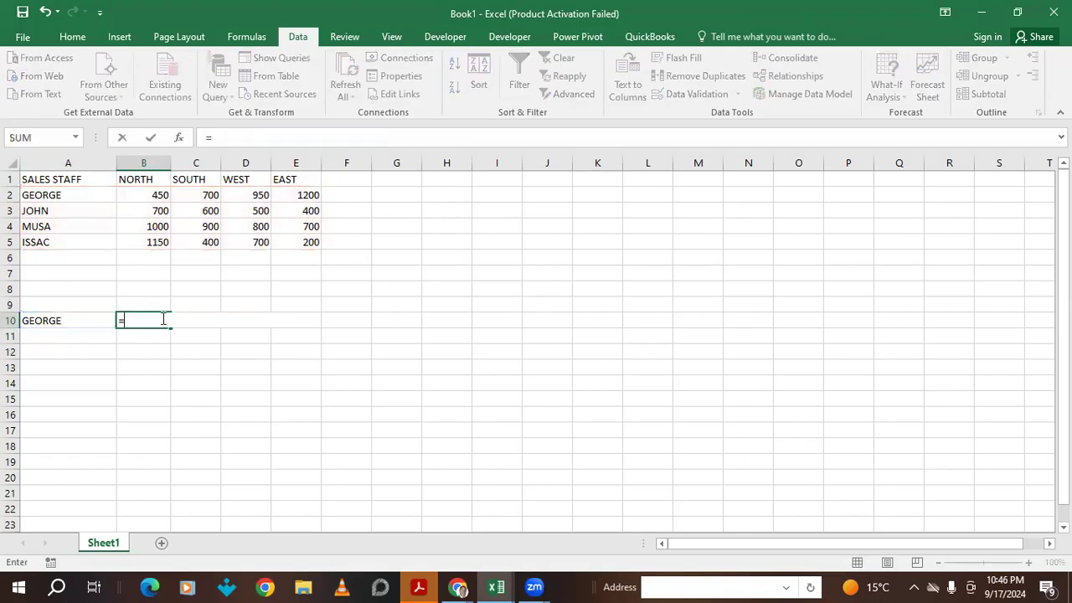
text(VLOO)
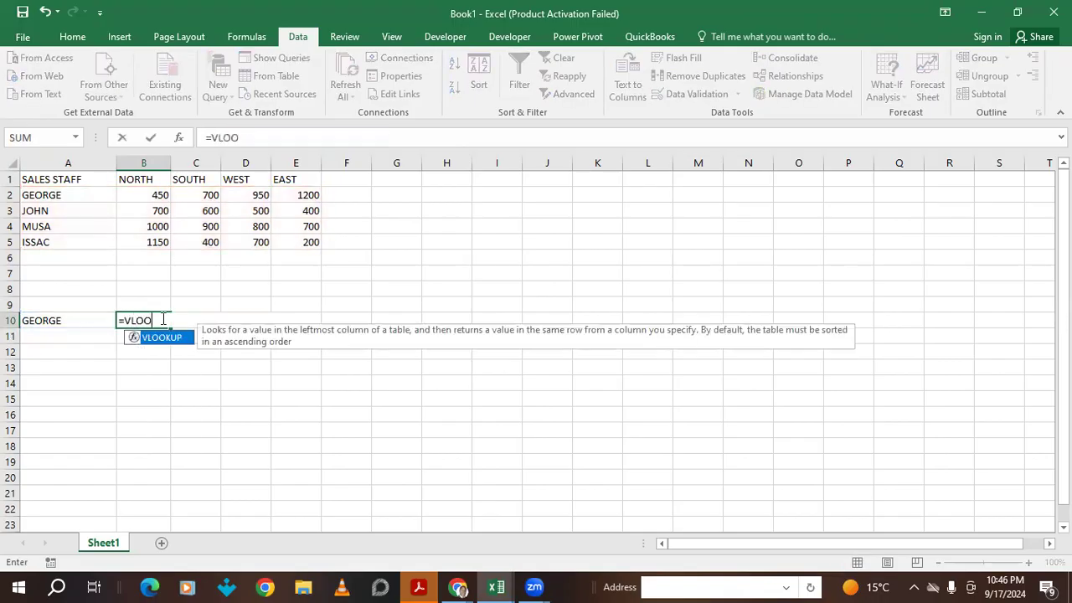
text(KUP()
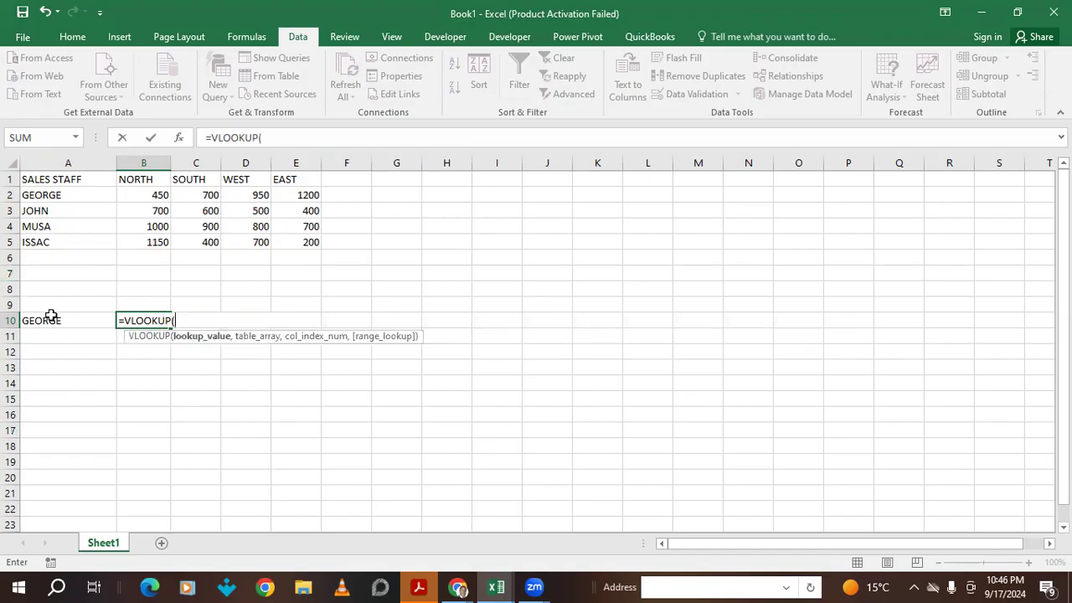
click(50, 325)
text(,)
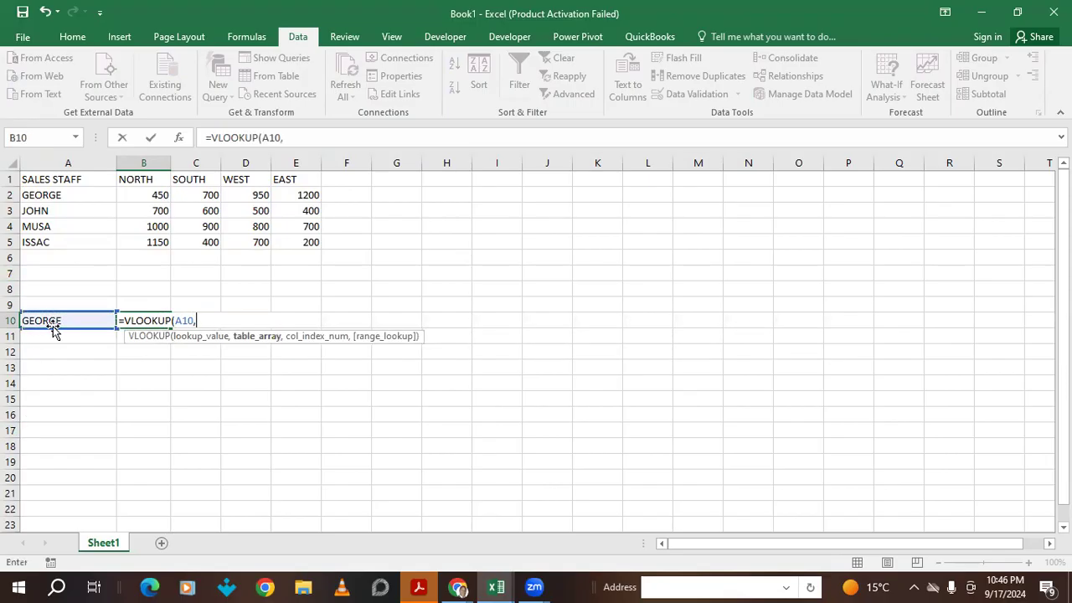
drag(29, 179, 320, 247)
drag(107, 194, 288, 251)
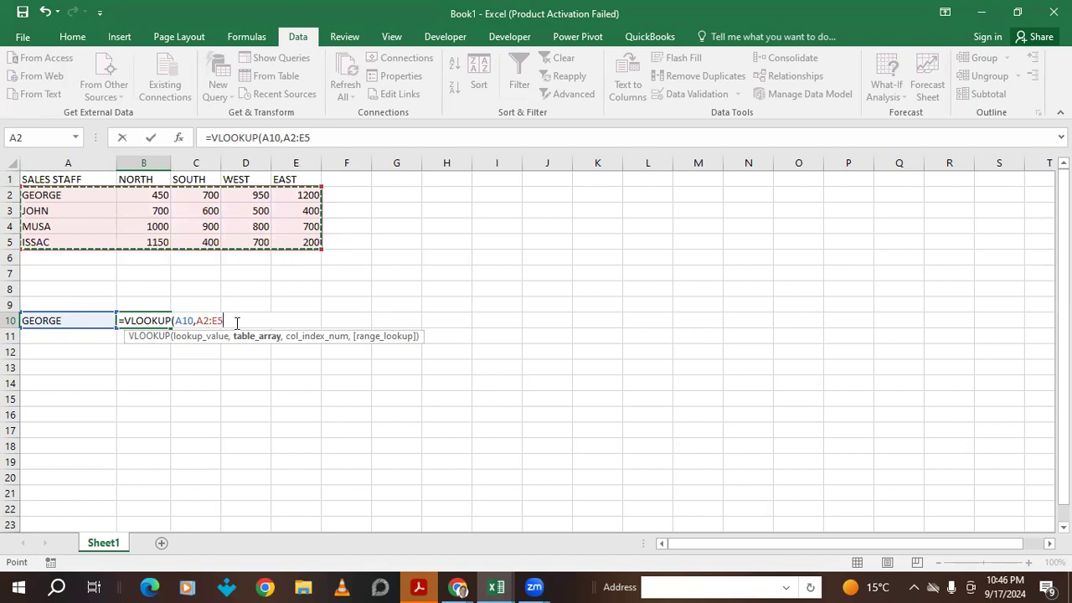
text(,)
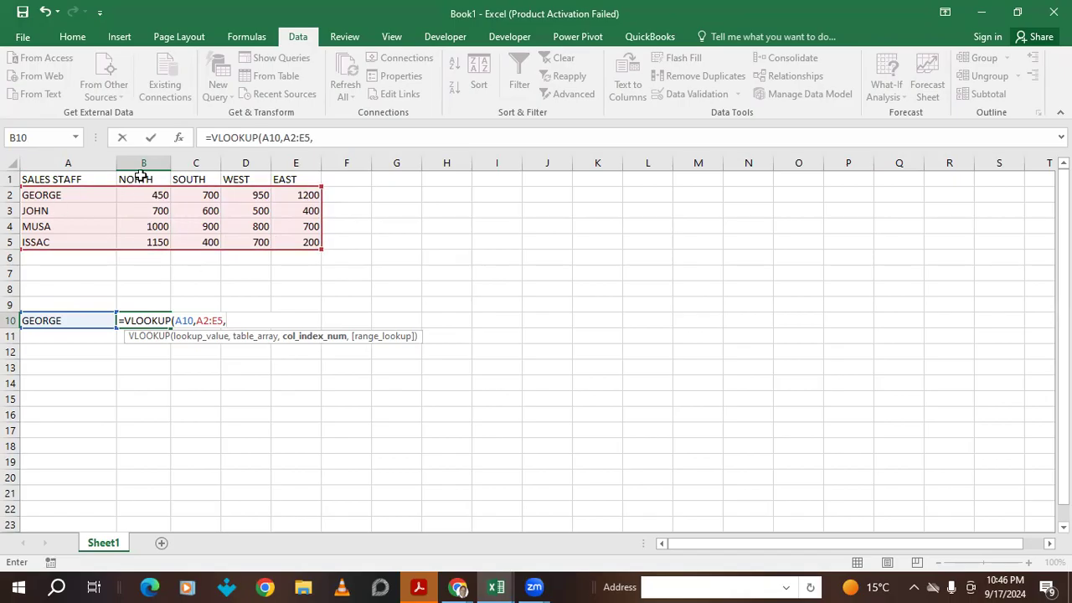
text(2,)
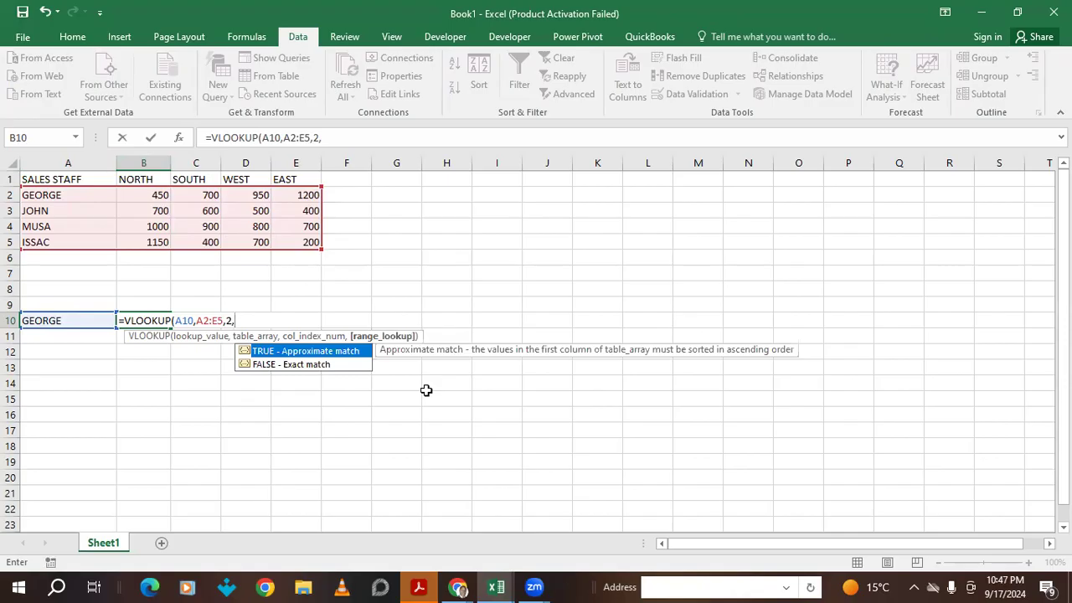
text(FALSE)
text())
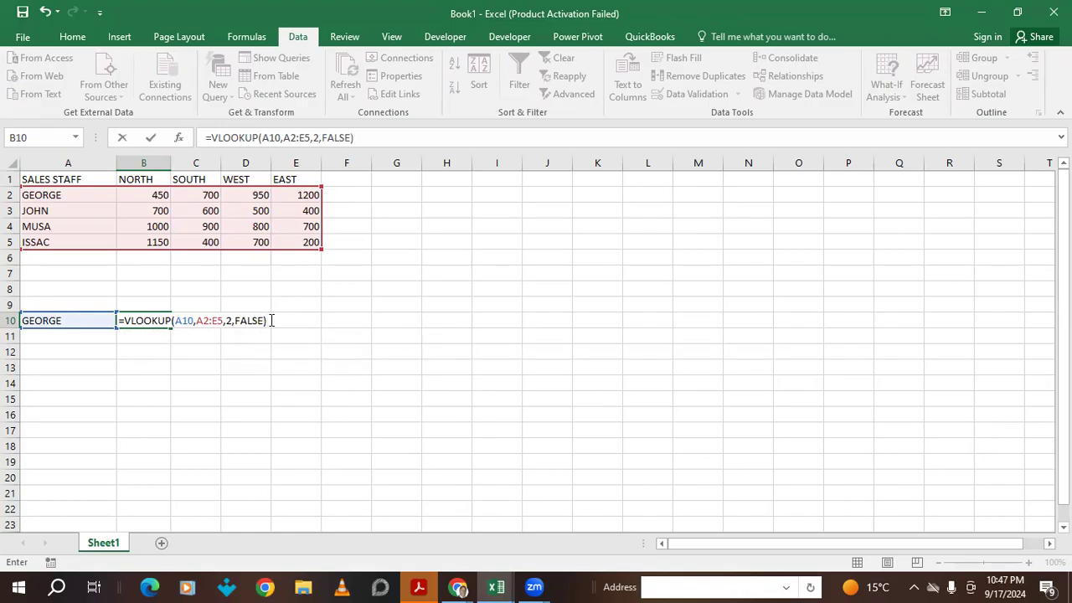
drag(271, 320, 118, 319)
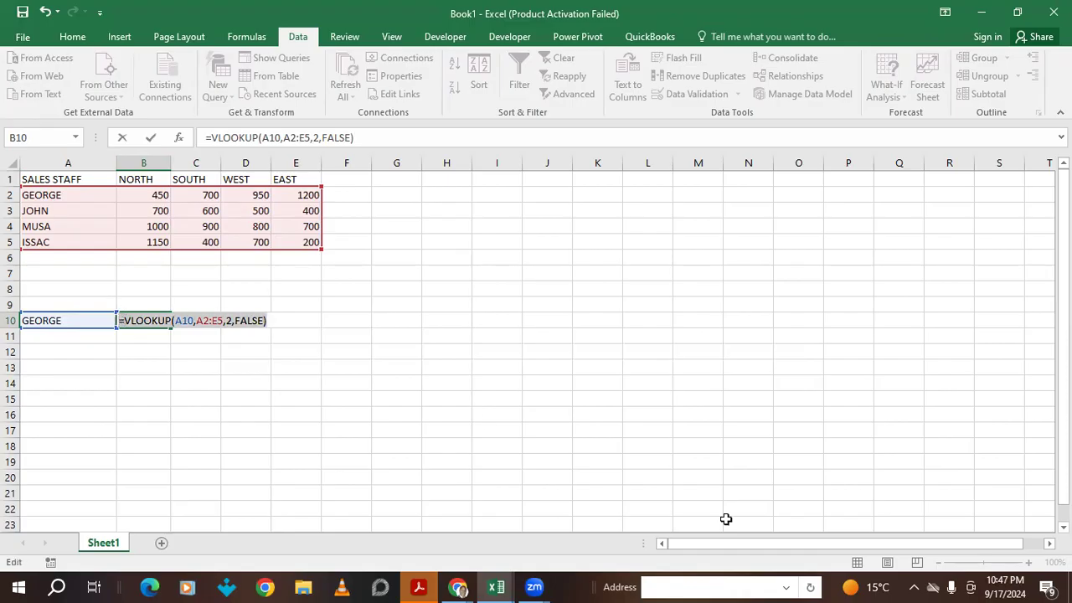
key(Return)
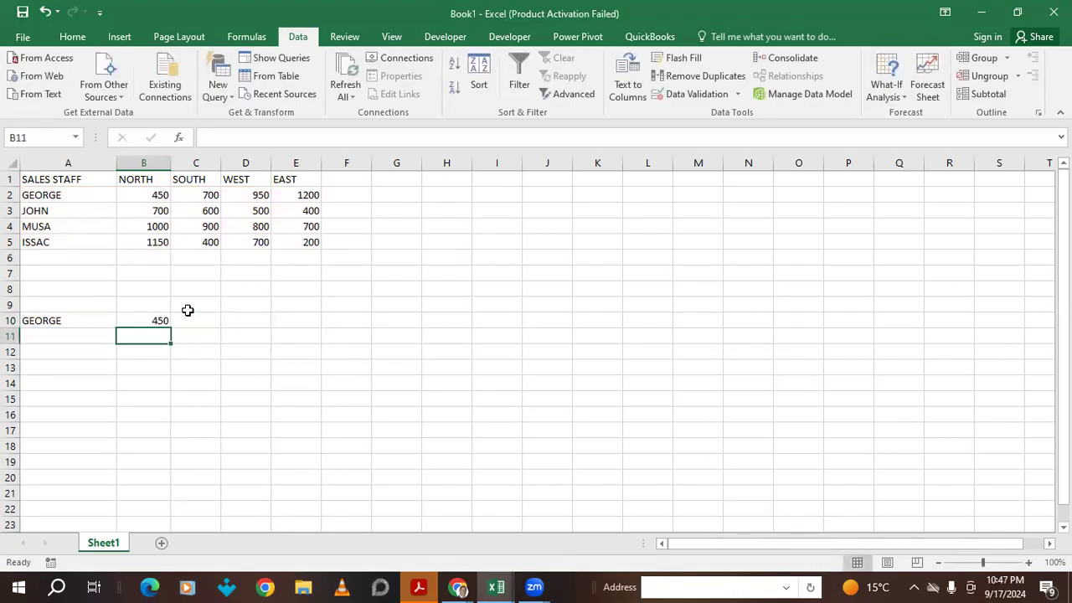
click(188, 311)
- Paste the lookup into C10 with column index 3, showing SOUTH's 700
click(189, 318)
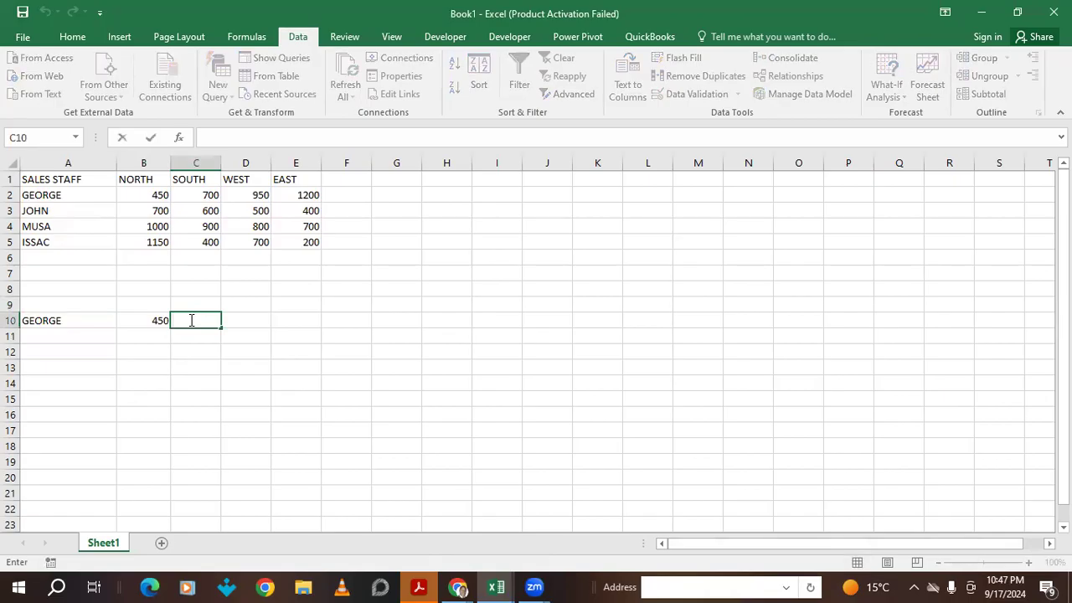
key(ctrl+v)
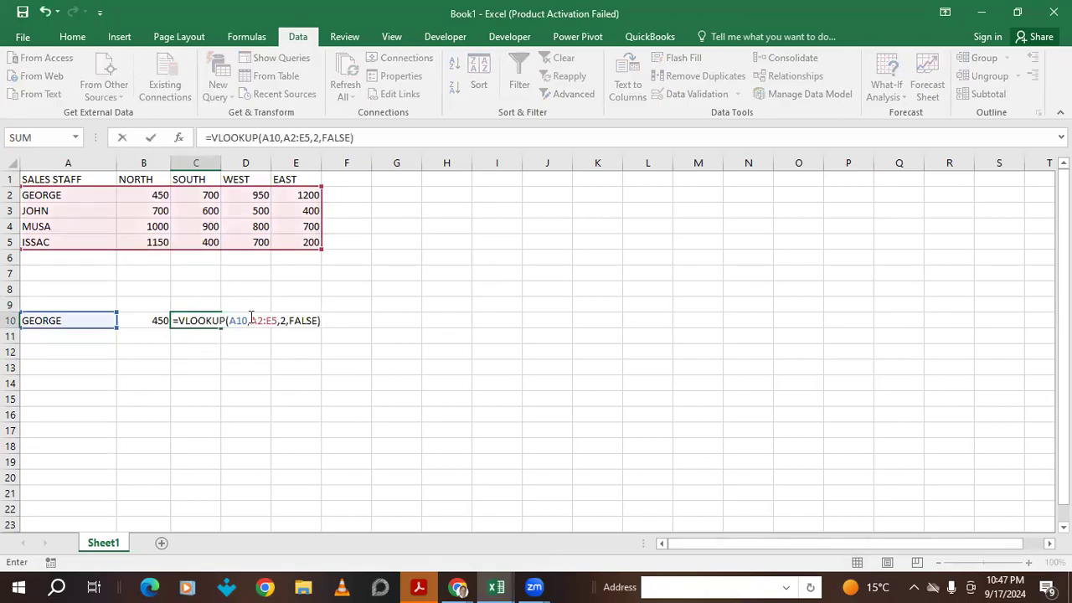
click(286, 320)
key(BackSpace)
text(3)
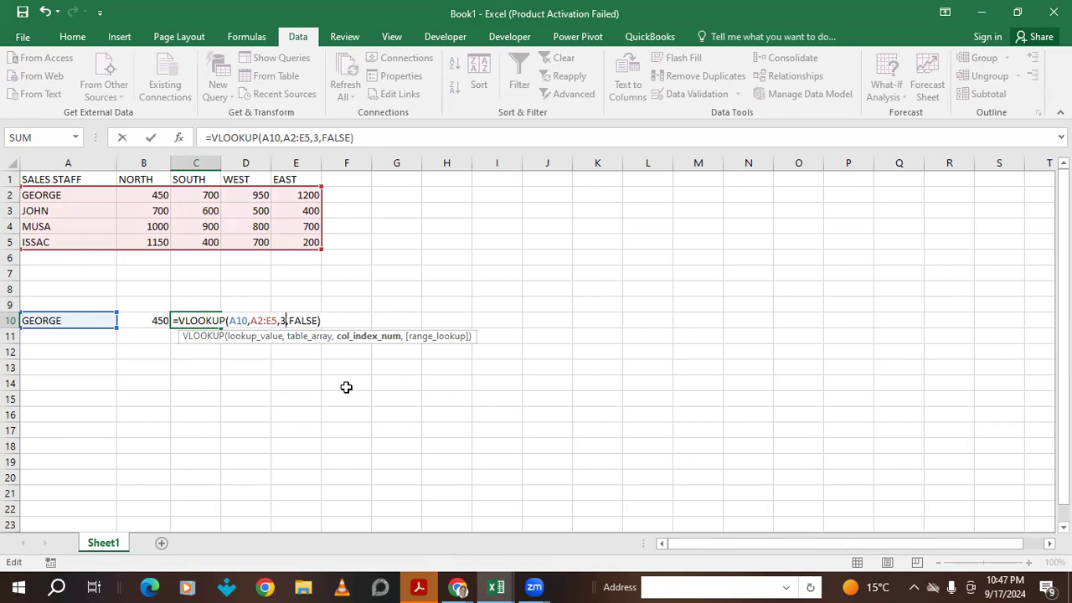
key(Return)
- Paste the lookup into D10 with column index 4, showing WEST's 950
click(244, 319)
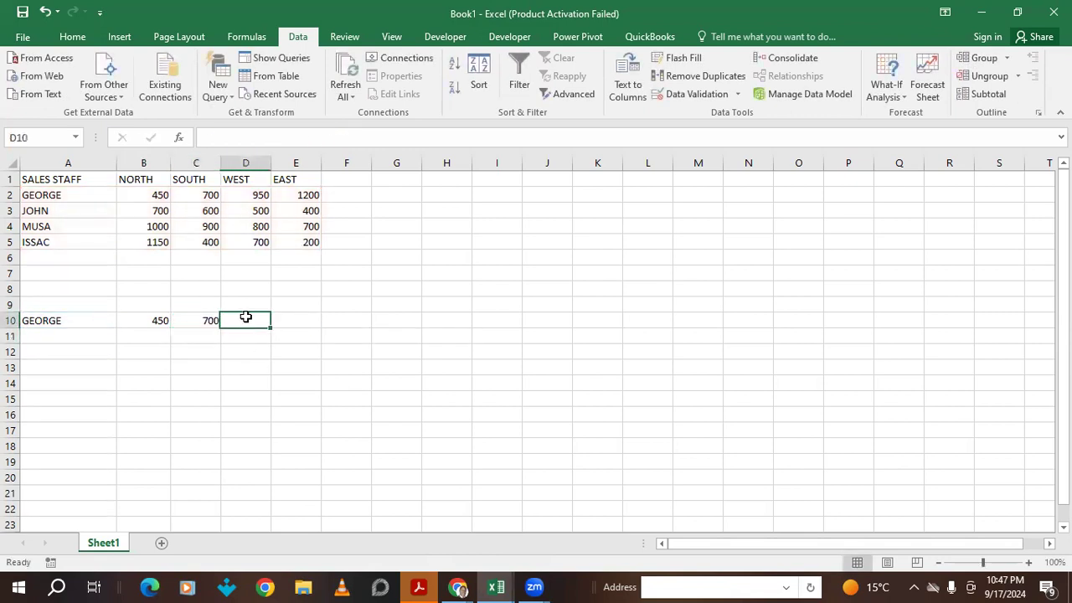
key(ctrl+v)
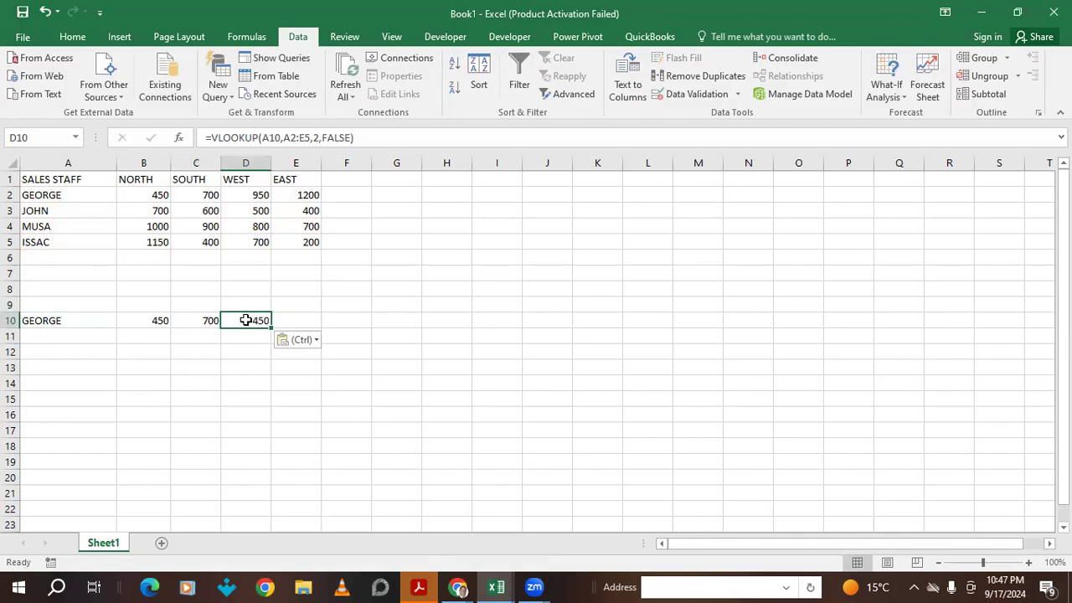
double_click(251, 321)
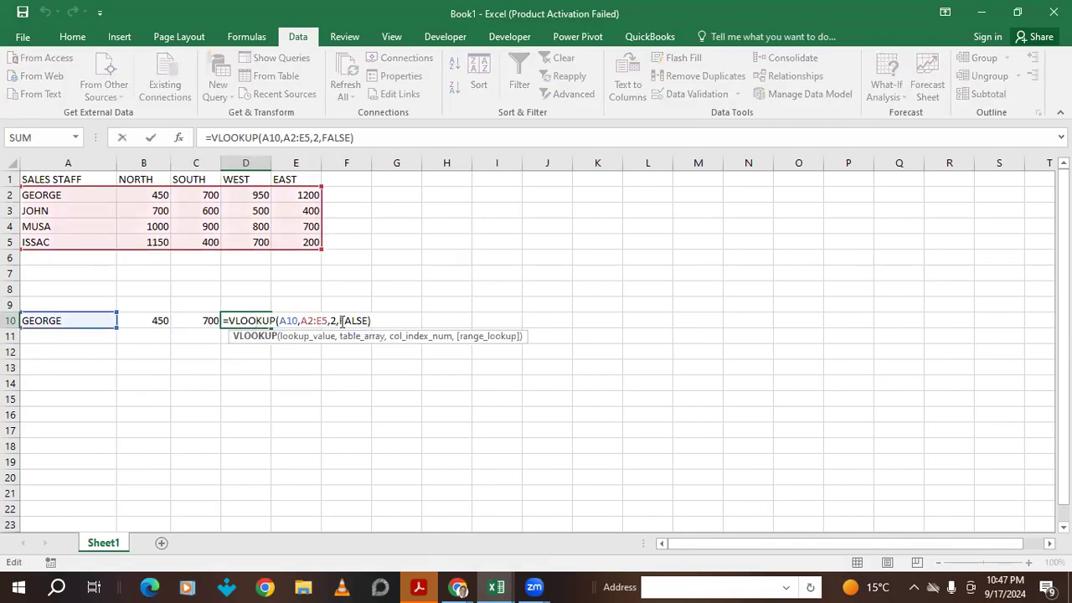
click(337, 321)
key(BackSpace)
text(4)
key(Return)
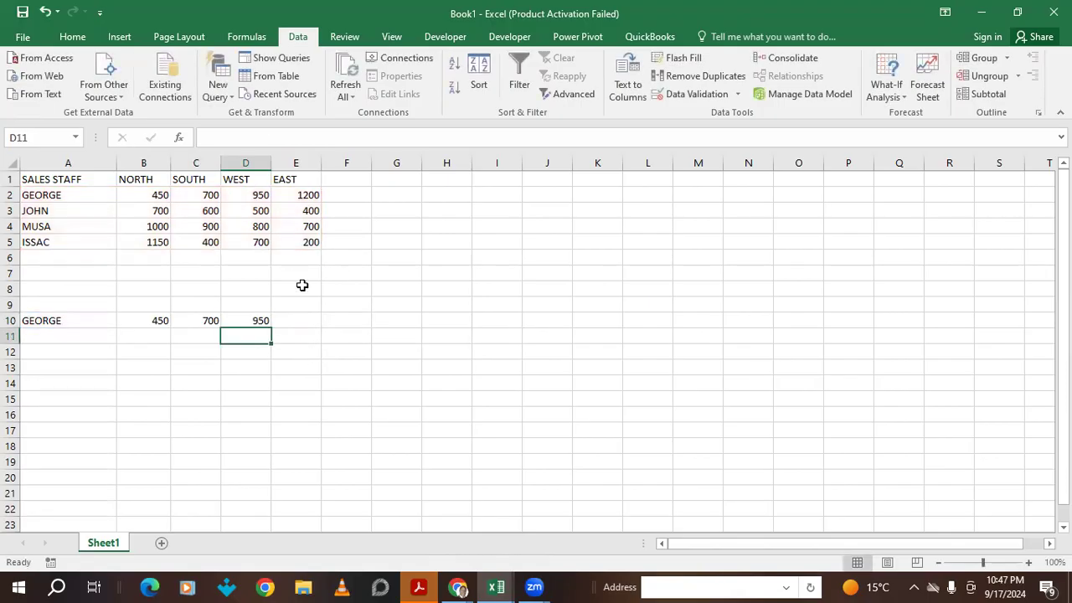
- Paste the lookup into E10 with column index 5, showing EAST's 1200
click(297, 325)
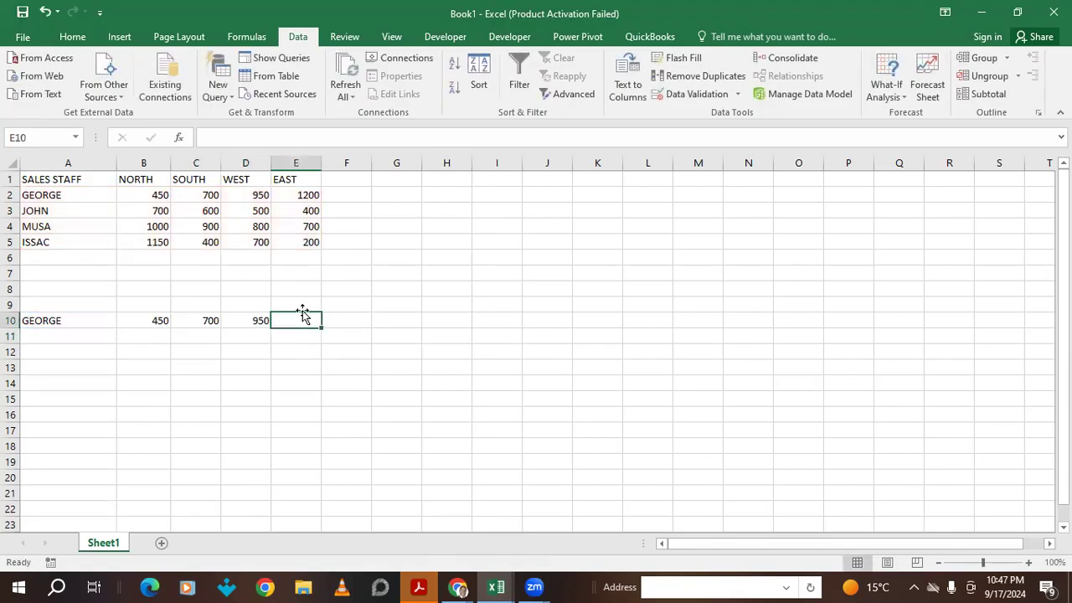
double_click(285, 321)
key(ctrl+v)
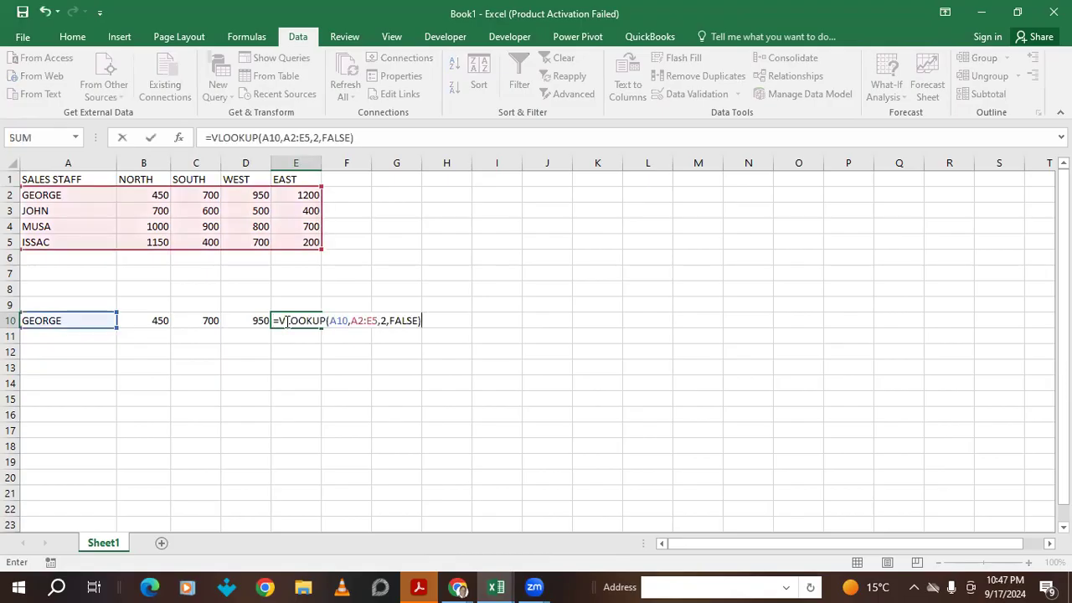
click(387, 322)
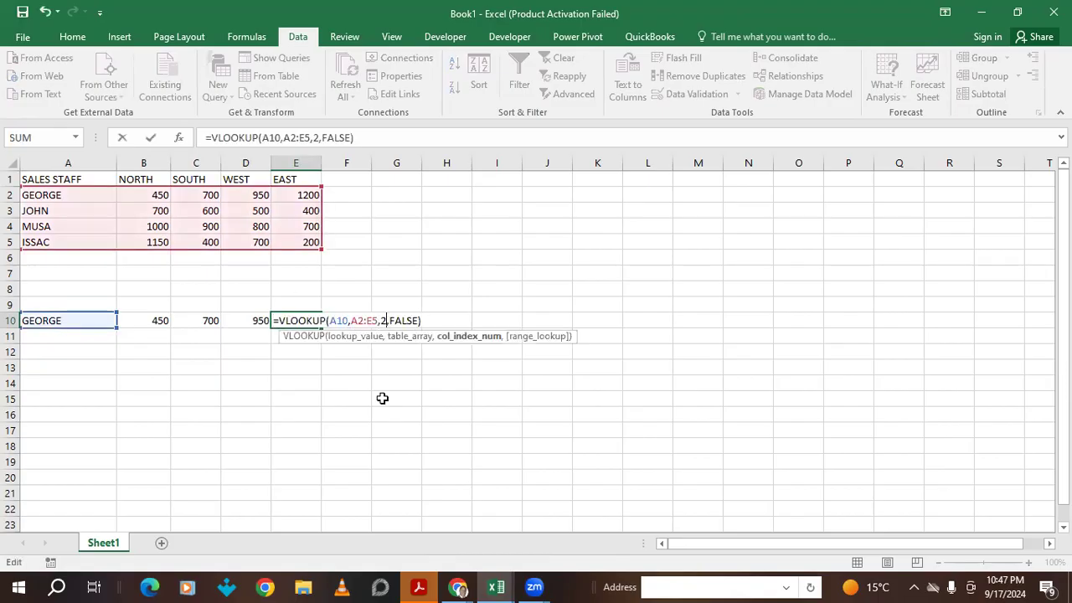
key(BackSpace)
text(5)
key(Return)
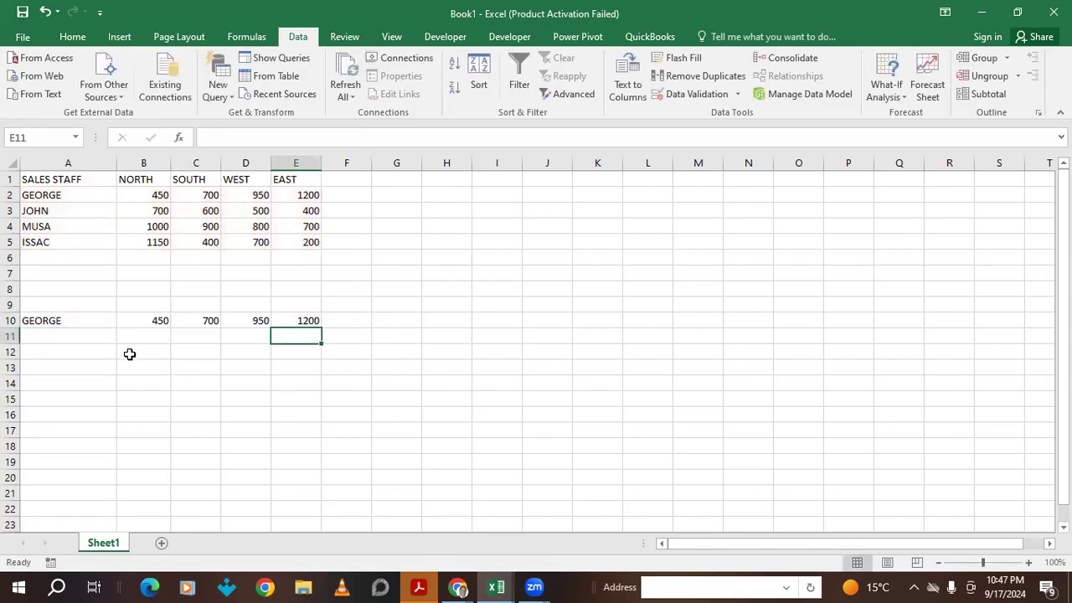
click(72, 321)
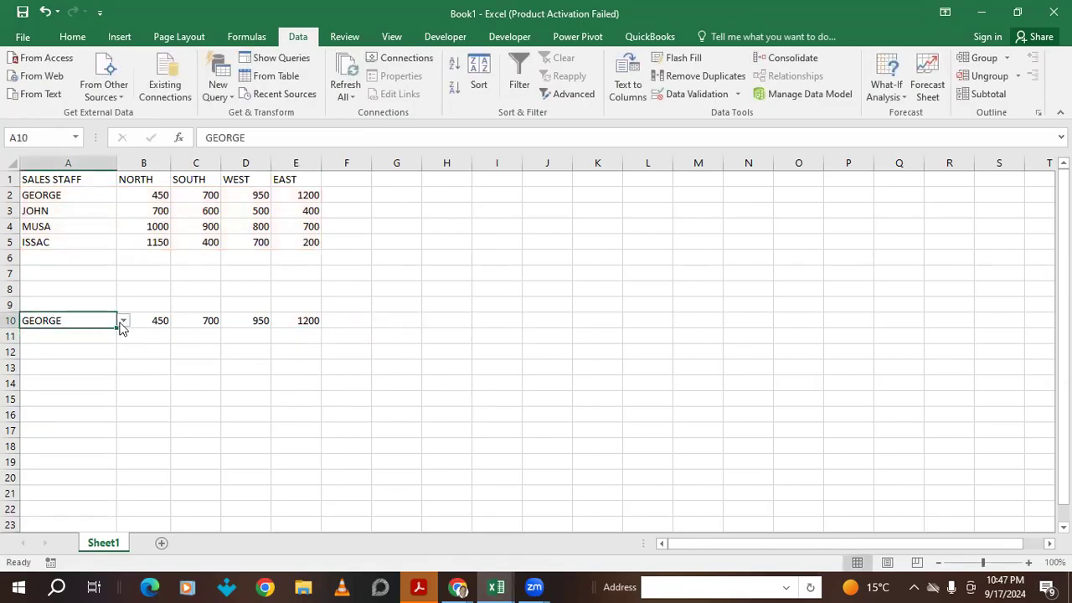
click(123, 321)
click(97, 345)
click(124, 321)
click(69, 353)
click(144, 381)
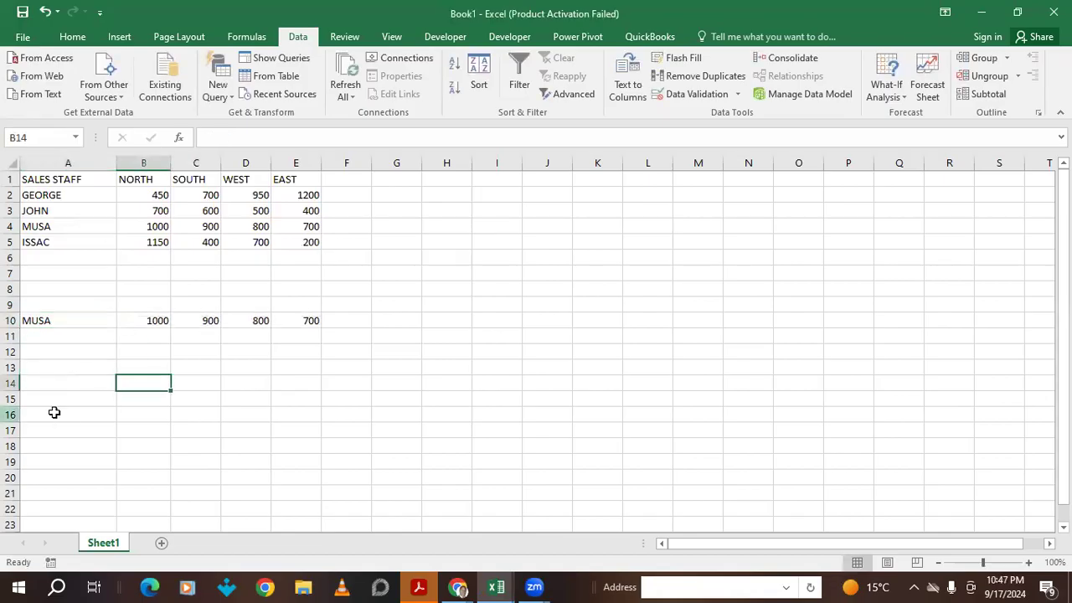
click(88, 326)
click(123, 320)
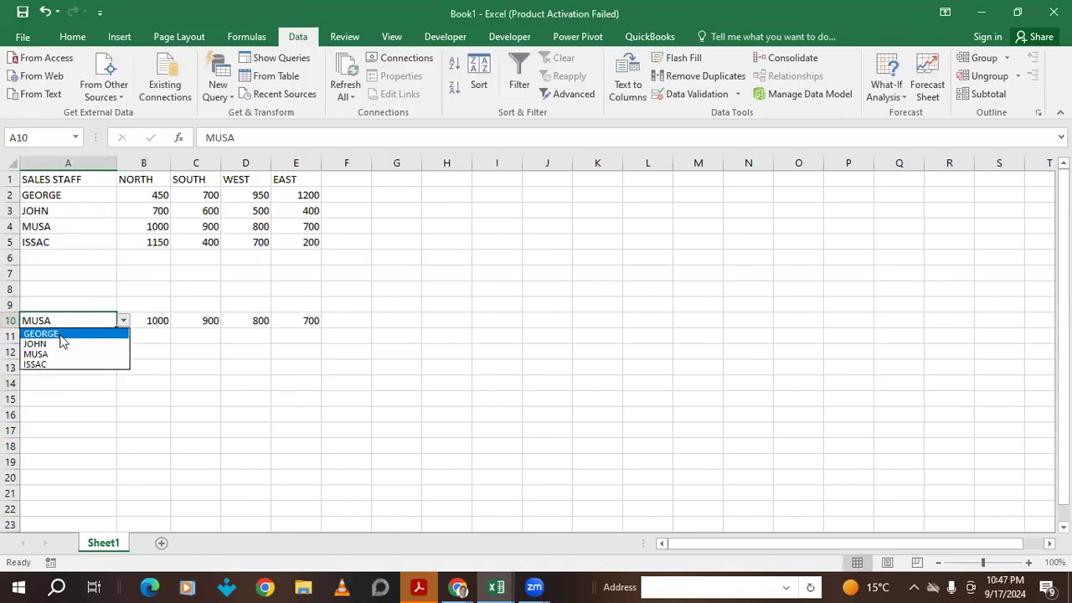
click(58, 334)
click(428, 259)
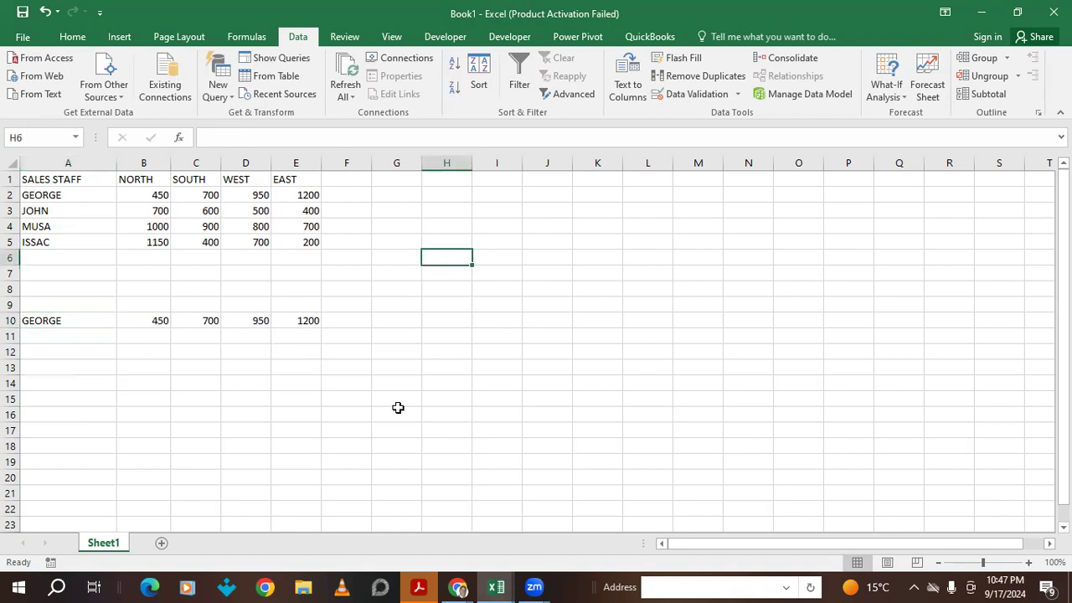
- Insert an empty clustered column chart and place it to the right of the sales table
click(117, 36)
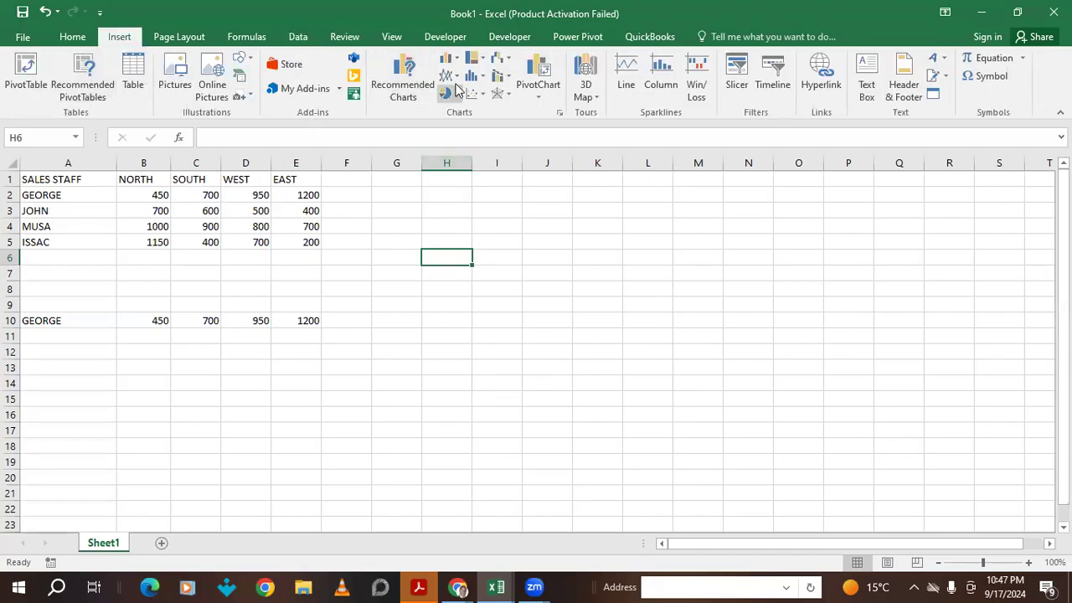
click(450, 59)
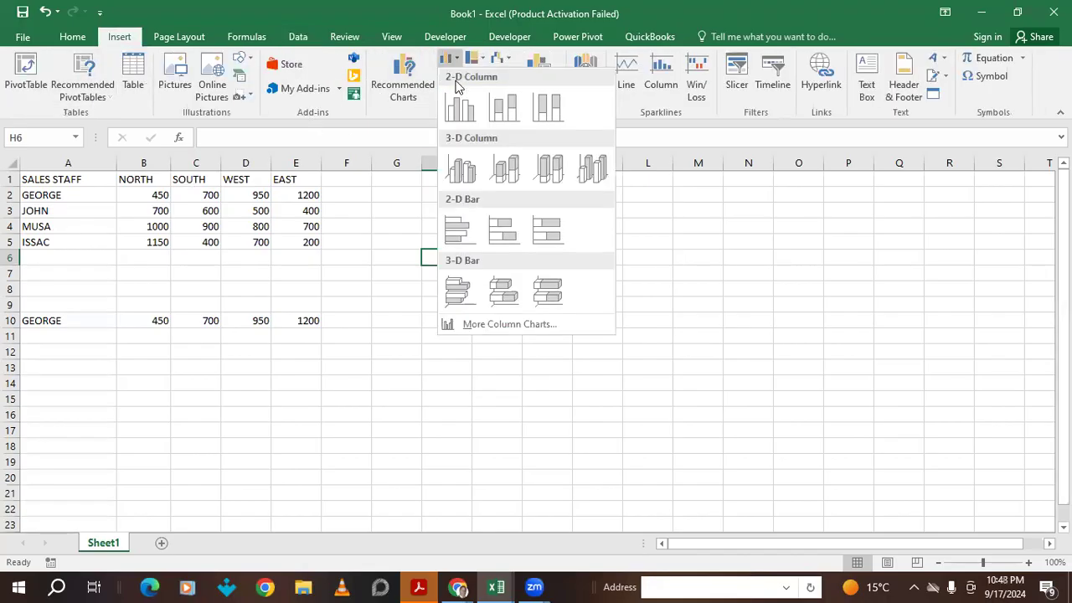
click(461, 119)
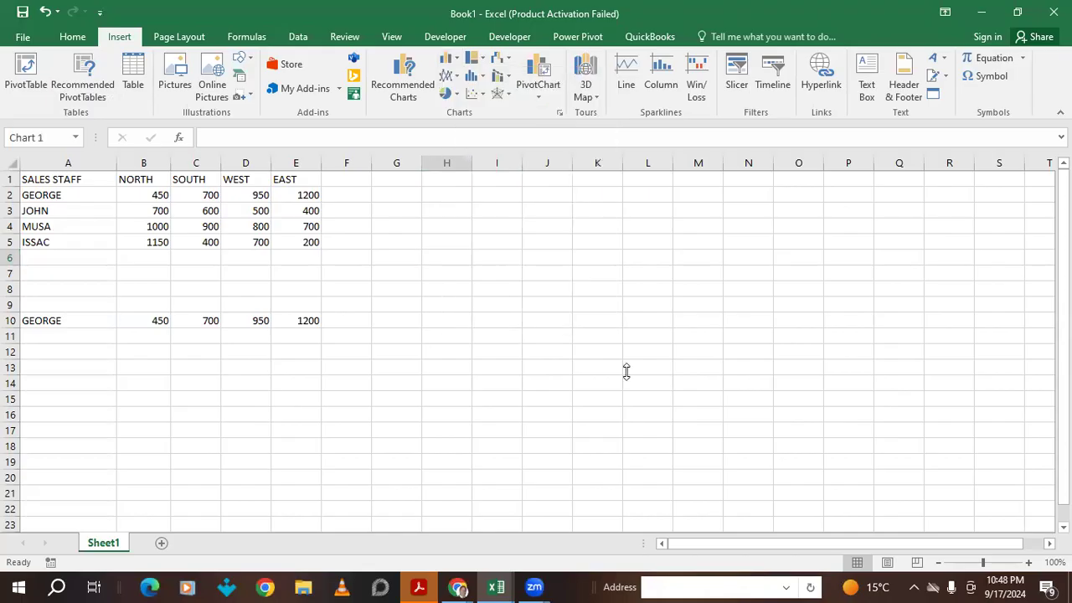
drag(600, 284, 658, 273)
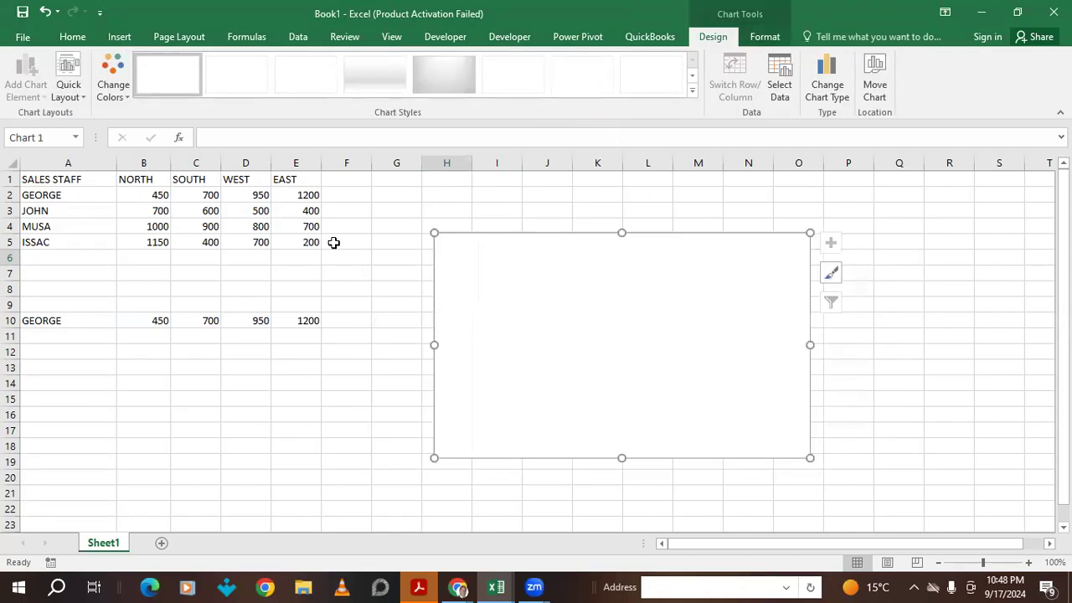
click(332, 368)
click(512, 287)
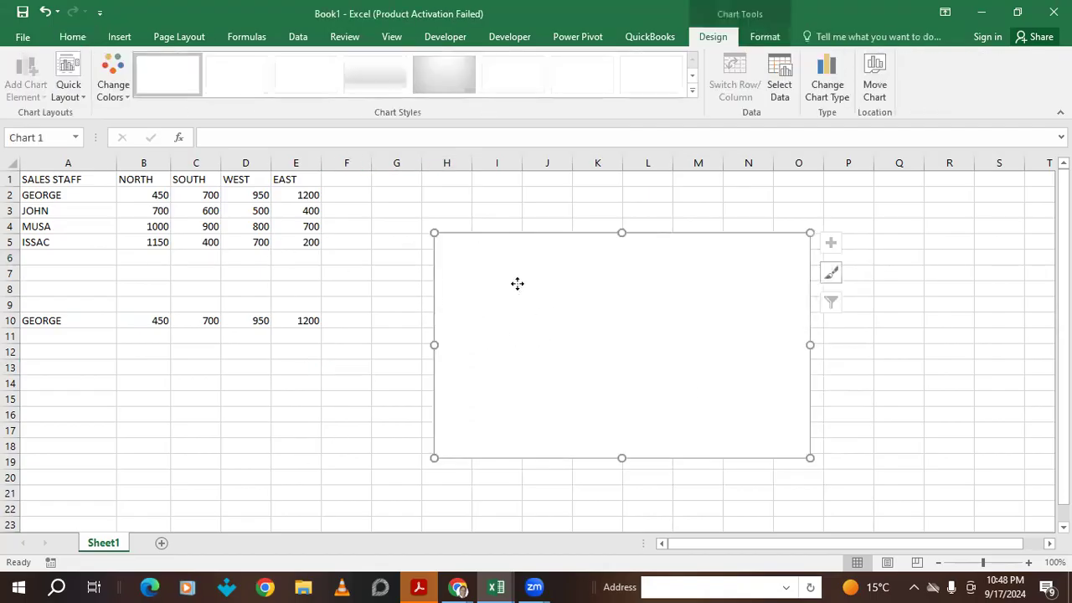
right_click(517, 285)
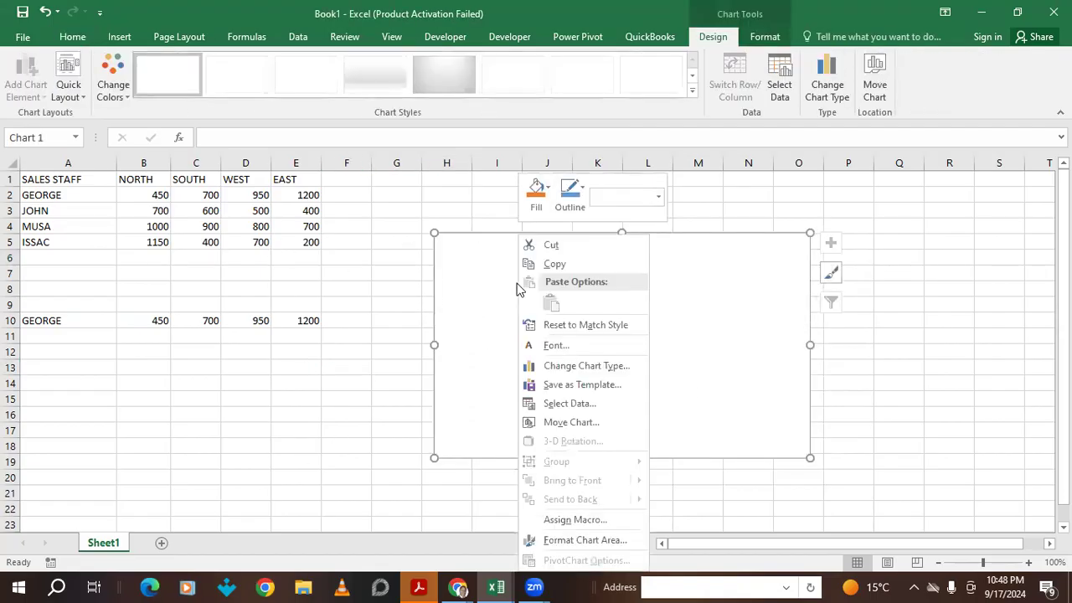
- Add a chart series named from A10 with values B10:E10
click(562, 405)
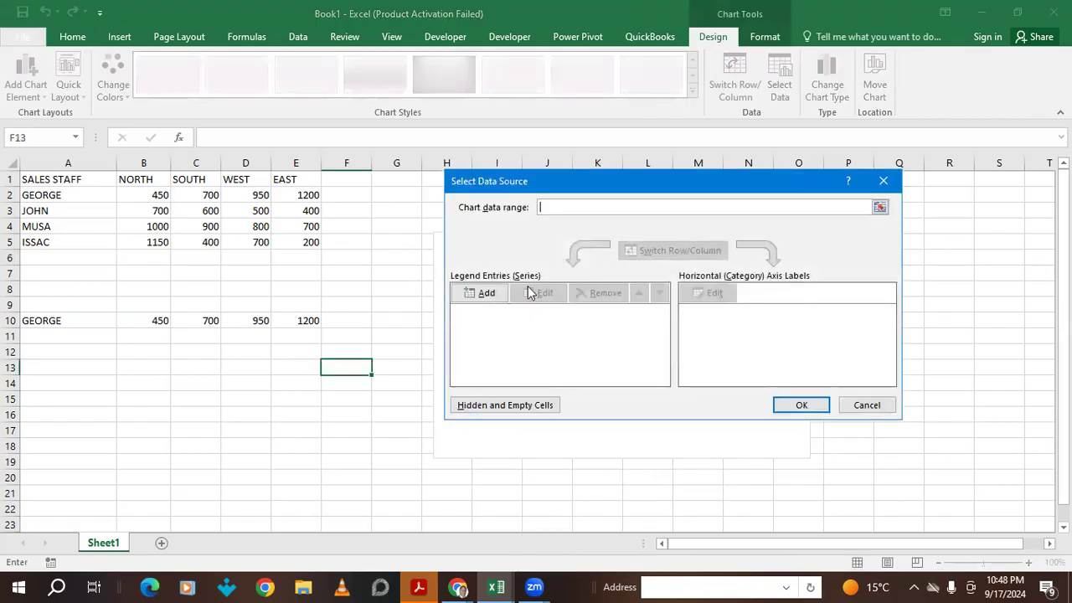
click(482, 293)
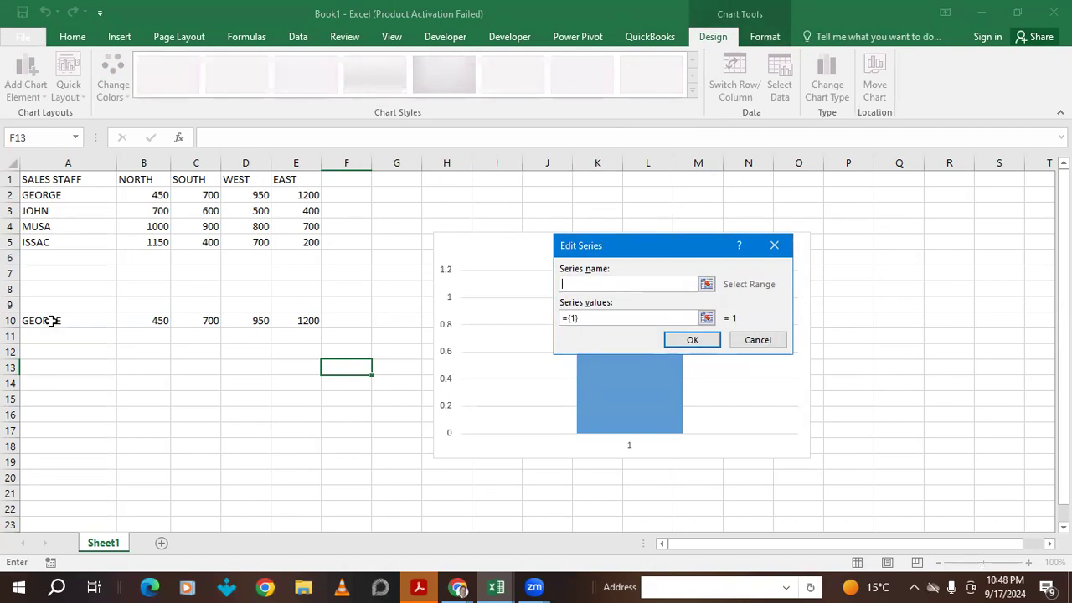
click(51, 321)
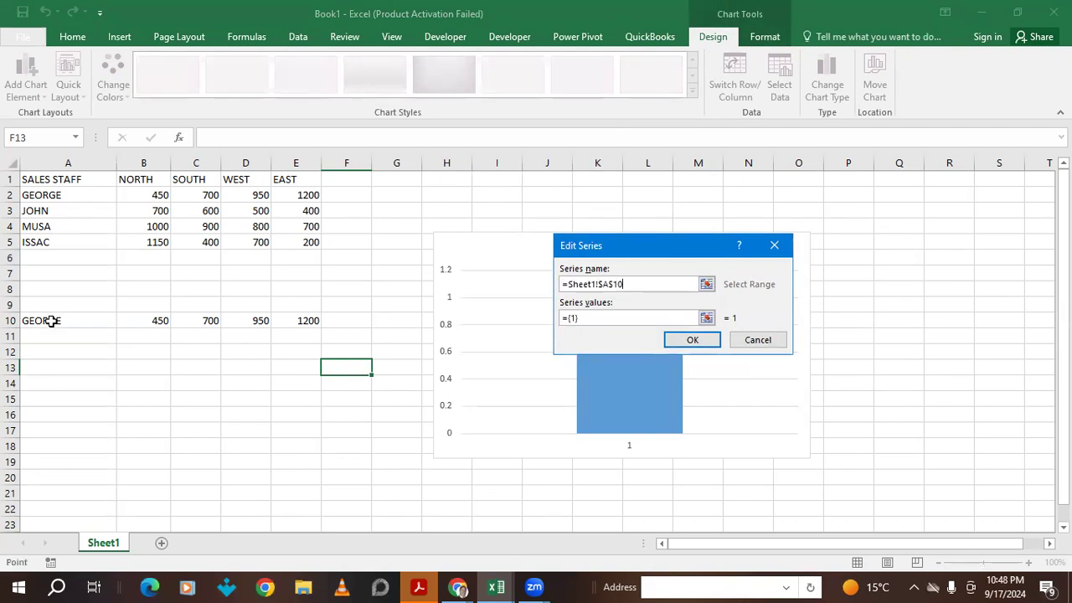
click(571, 318)
key(BackSpace)
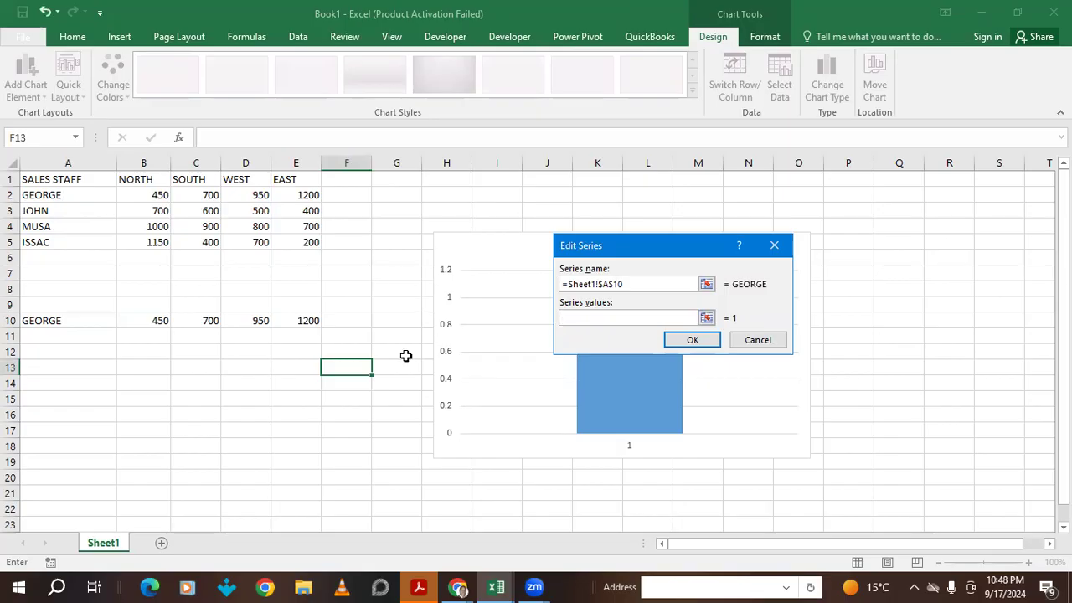
drag(149, 321, 345, 320)
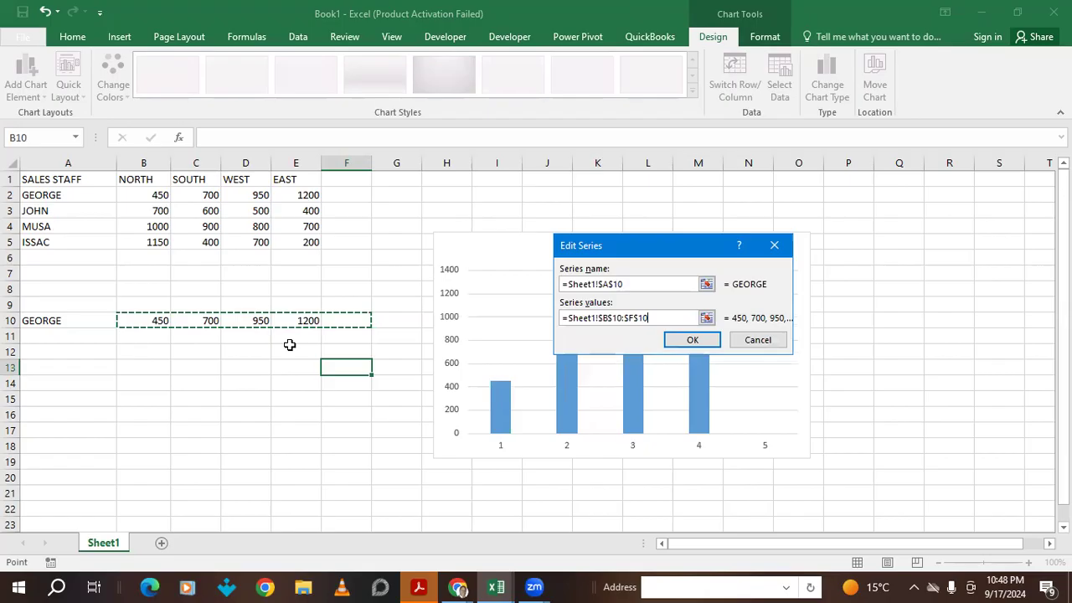
drag(132, 320, 289, 319)
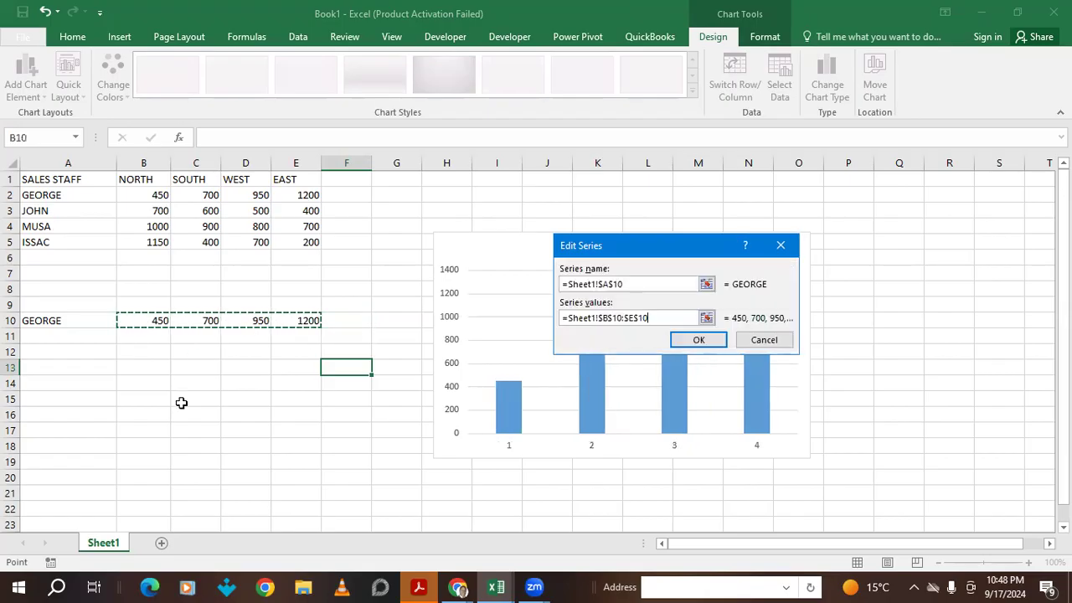
click(699, 341)
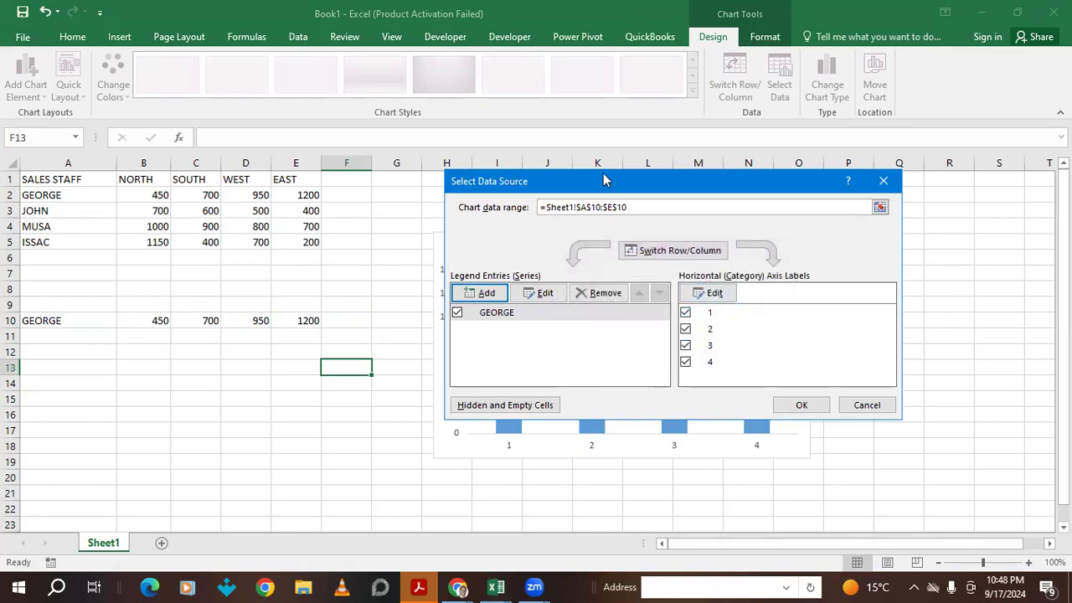
drag(610, 193, 734, 507)
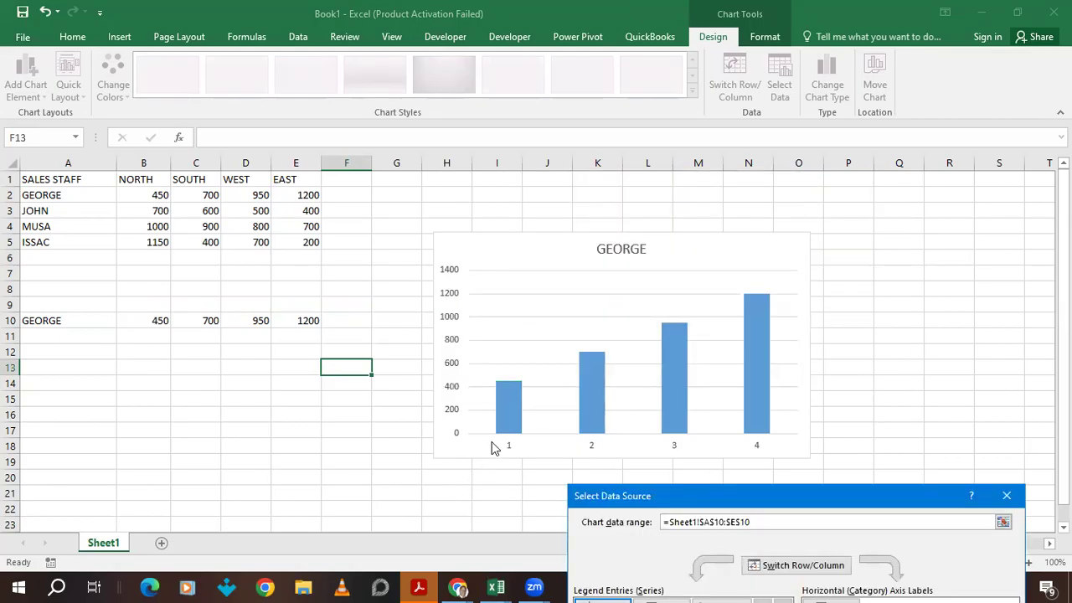
drag(808, 489, 703, 238)
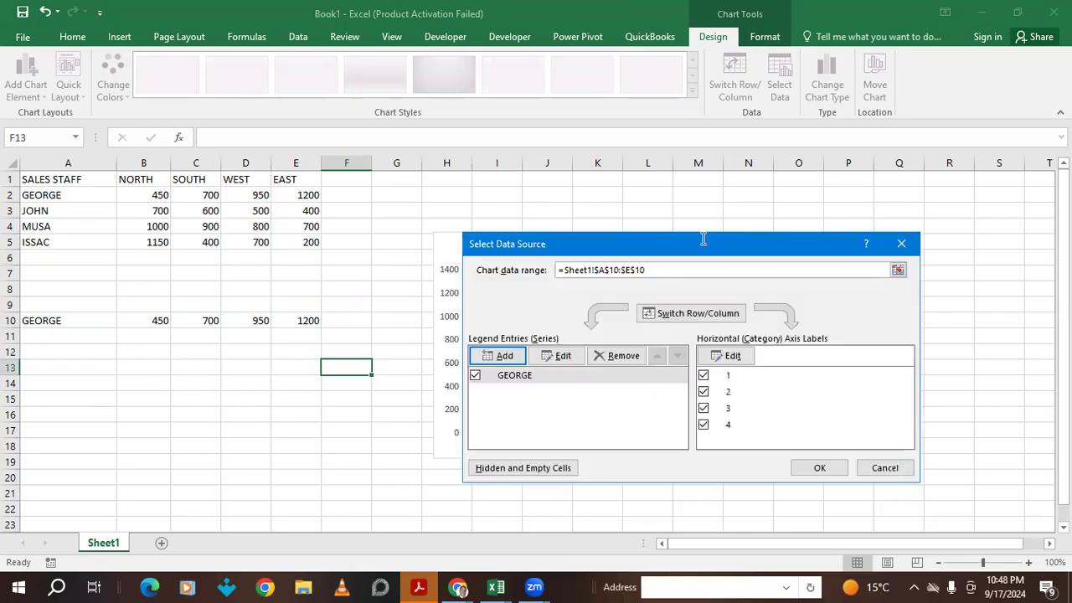
- Use the region headers B1:E1 as the chart's horizontal axis labels and apply
click(733, 356)
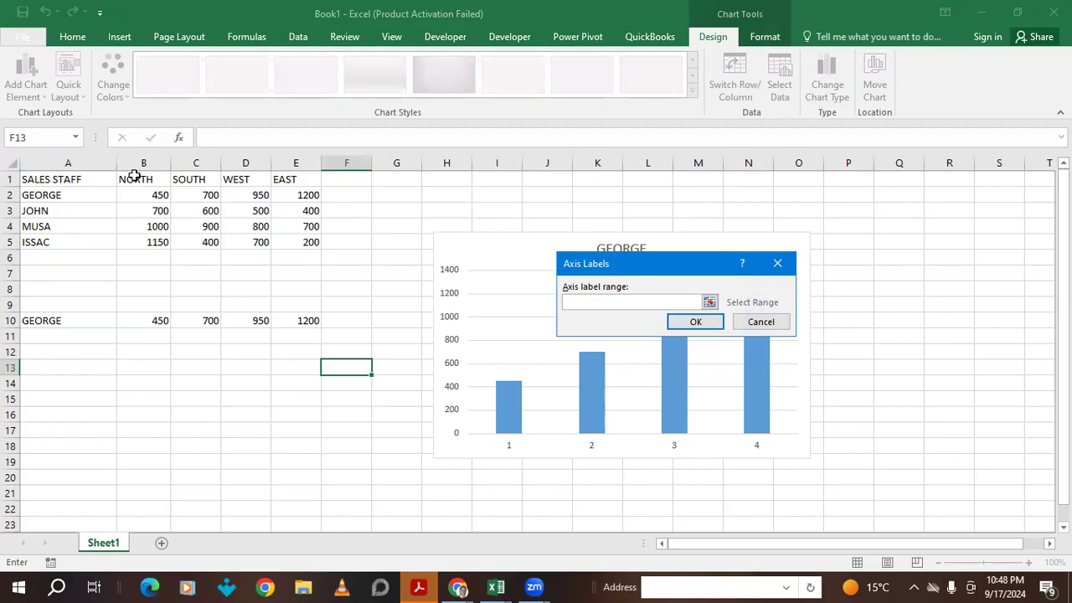
drag(134, 176, 286, 173)
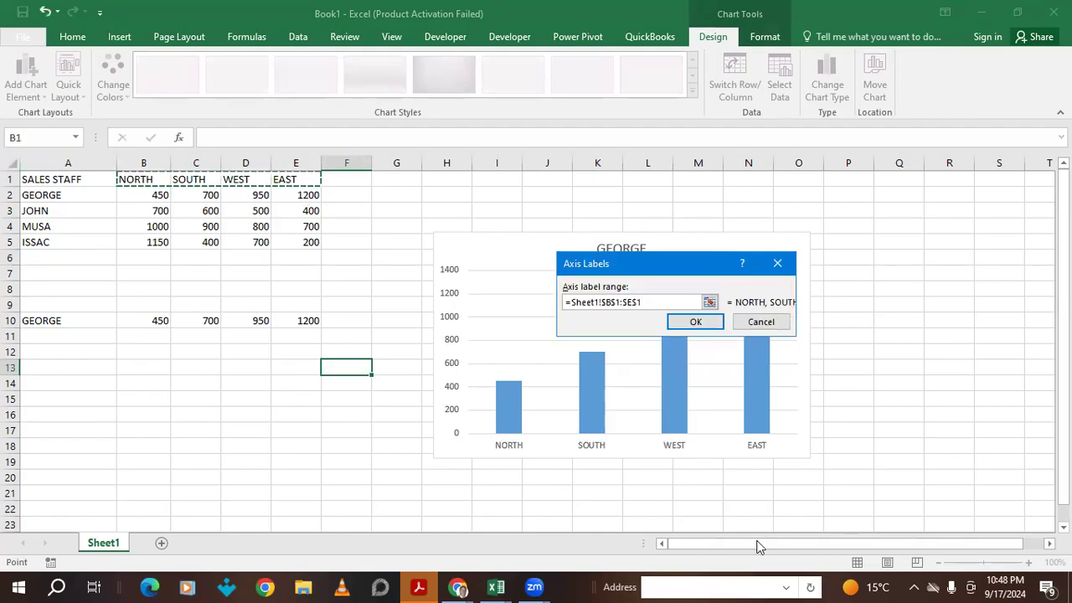
click(694, 324)
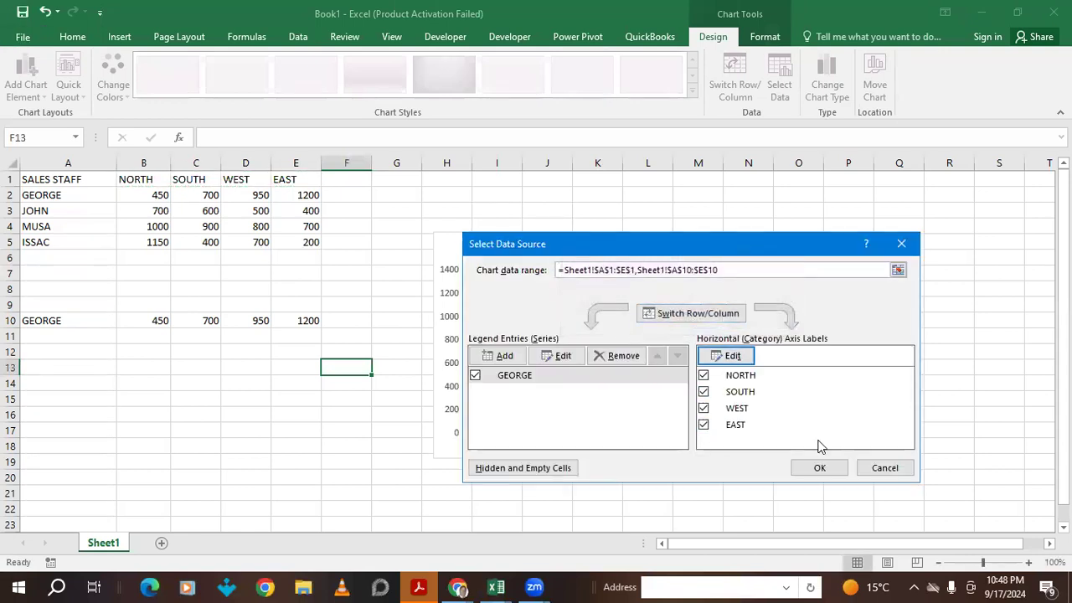
click(821, 468)
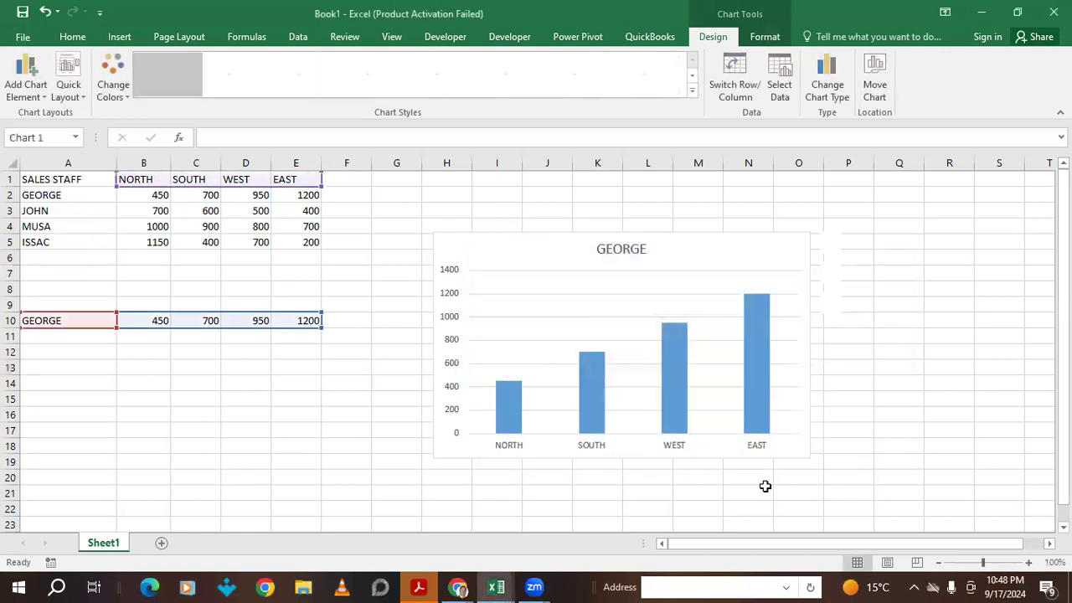
- Replace the chart title GEORGE with 'SALES OF STAFF IN DIFFERENT REGIONS'
click(614, 244)
double_click(614, 244)
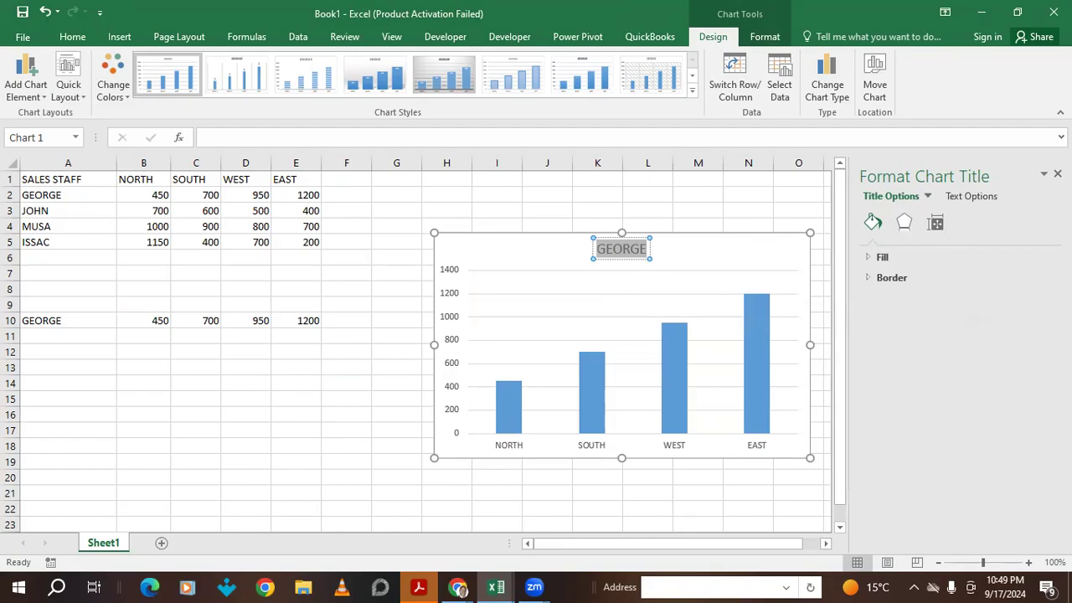
text(SAL)
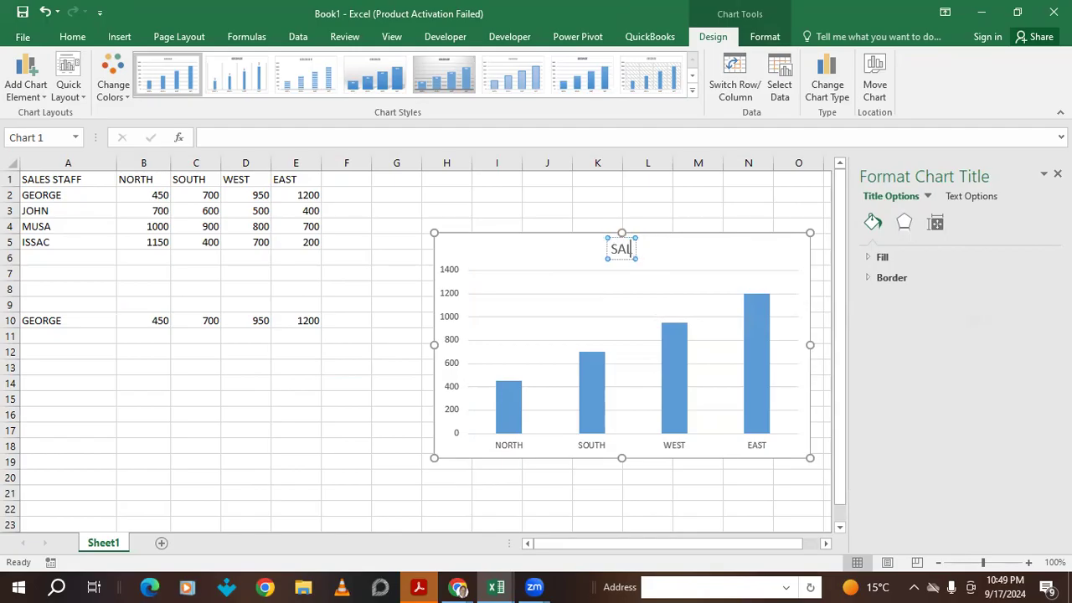
text(ES OF)
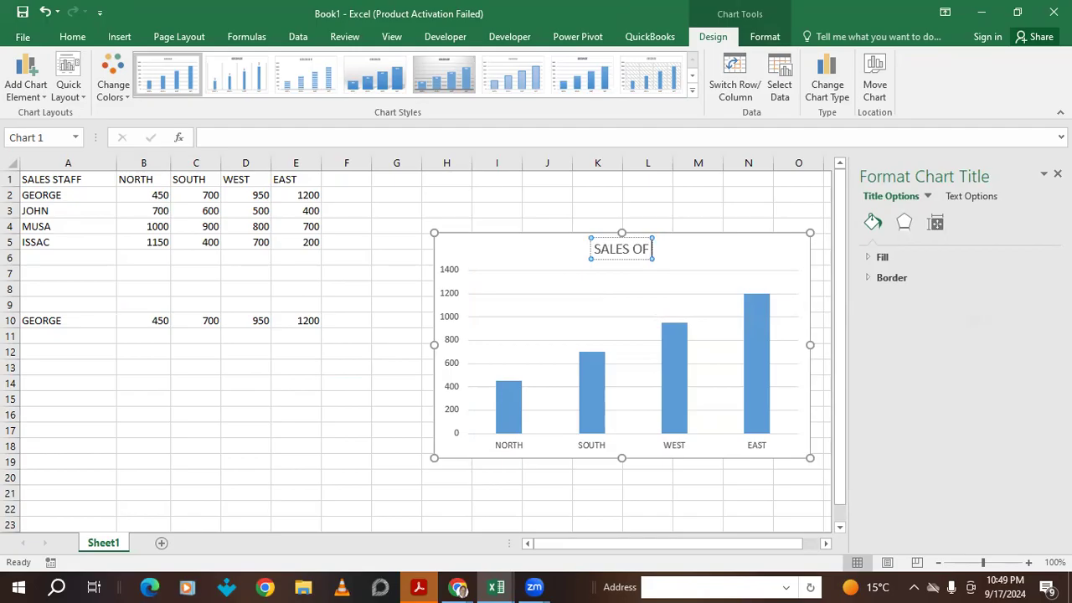
text( STAFF)
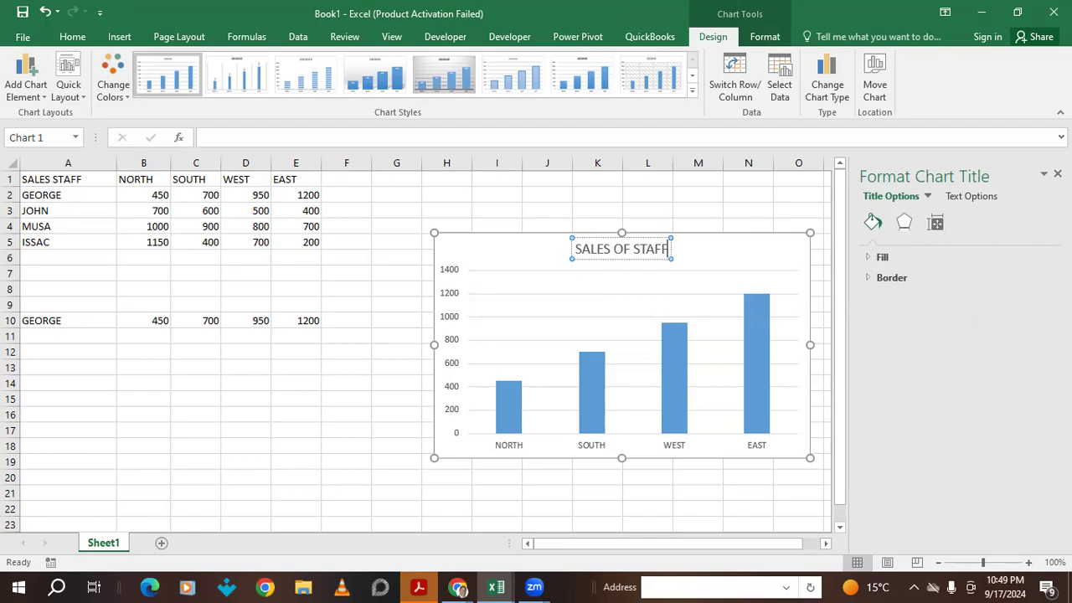
text( IN)
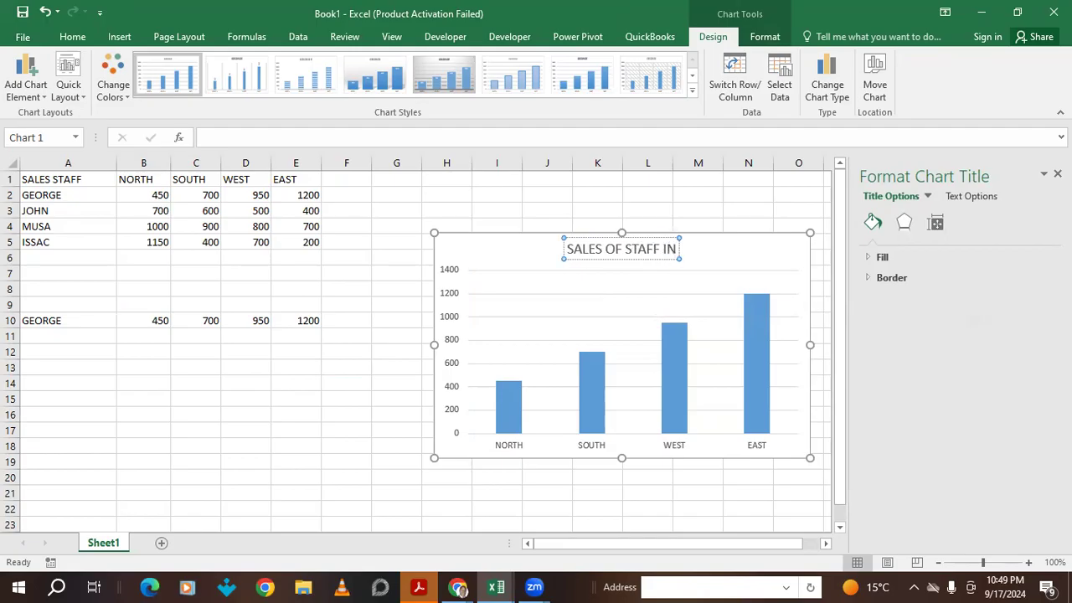
text( DIFFE)
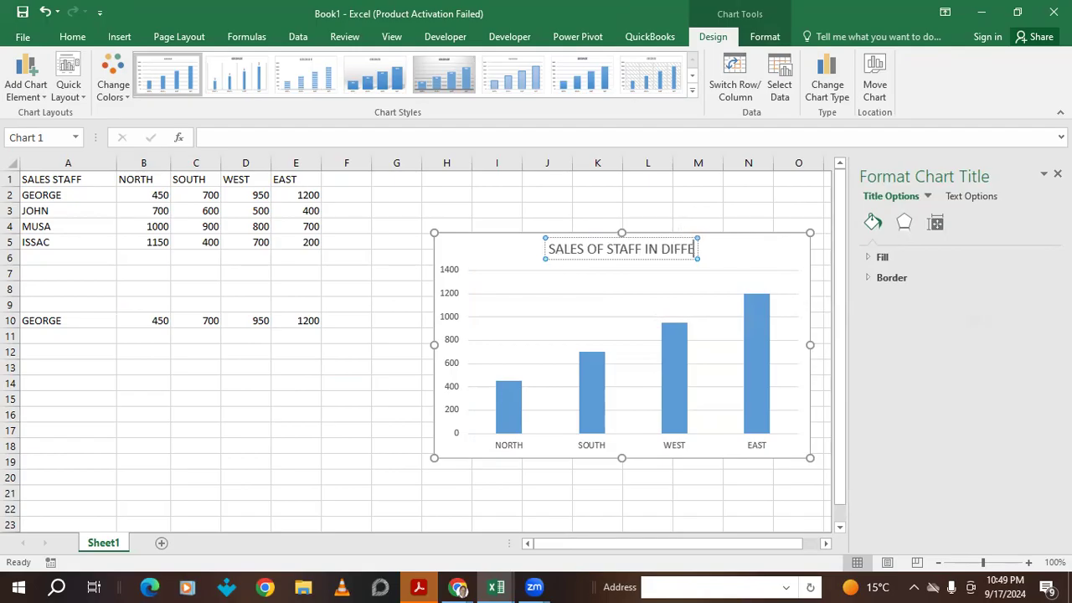
text(RENT)
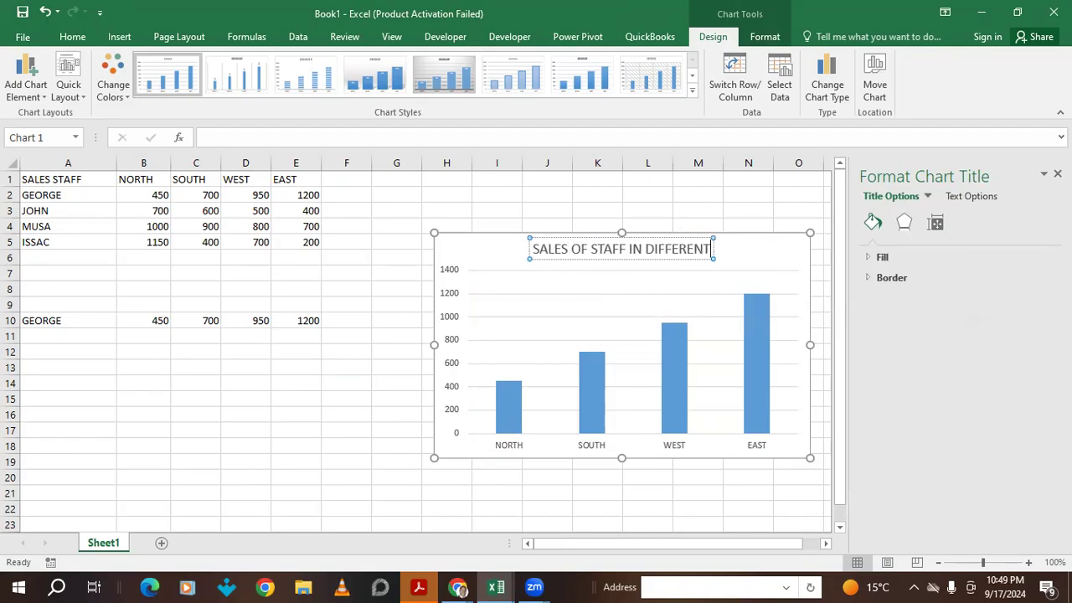
text( RE)
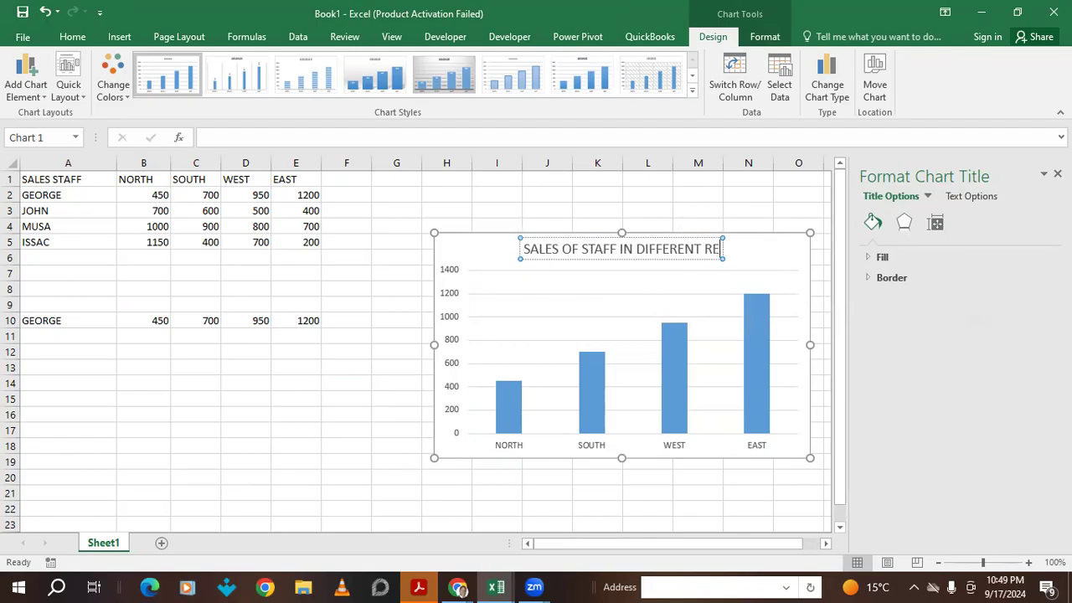
text(GIONS)
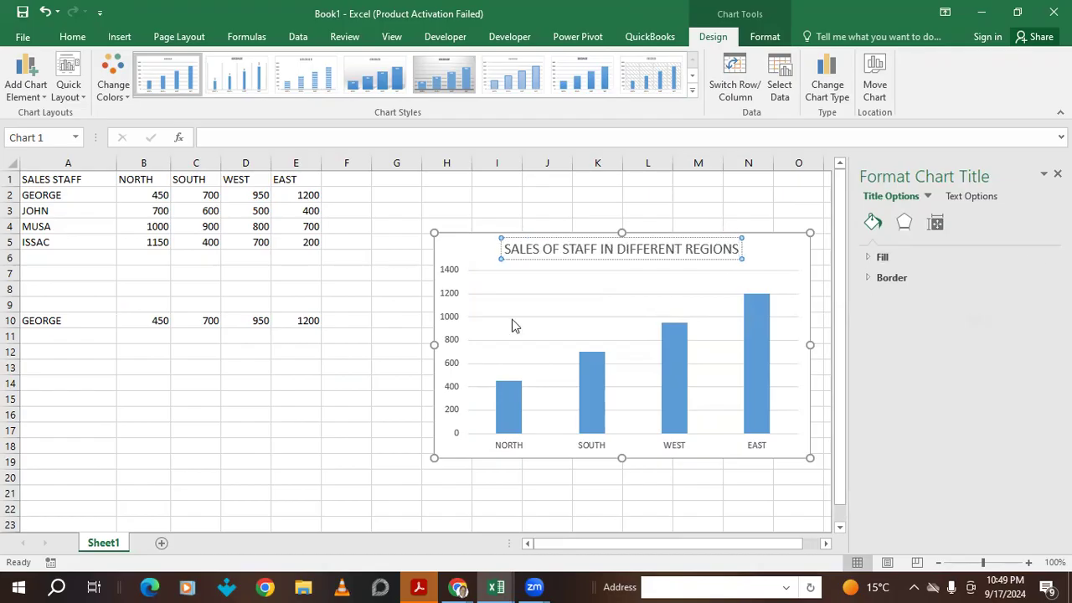
click(779, 257)
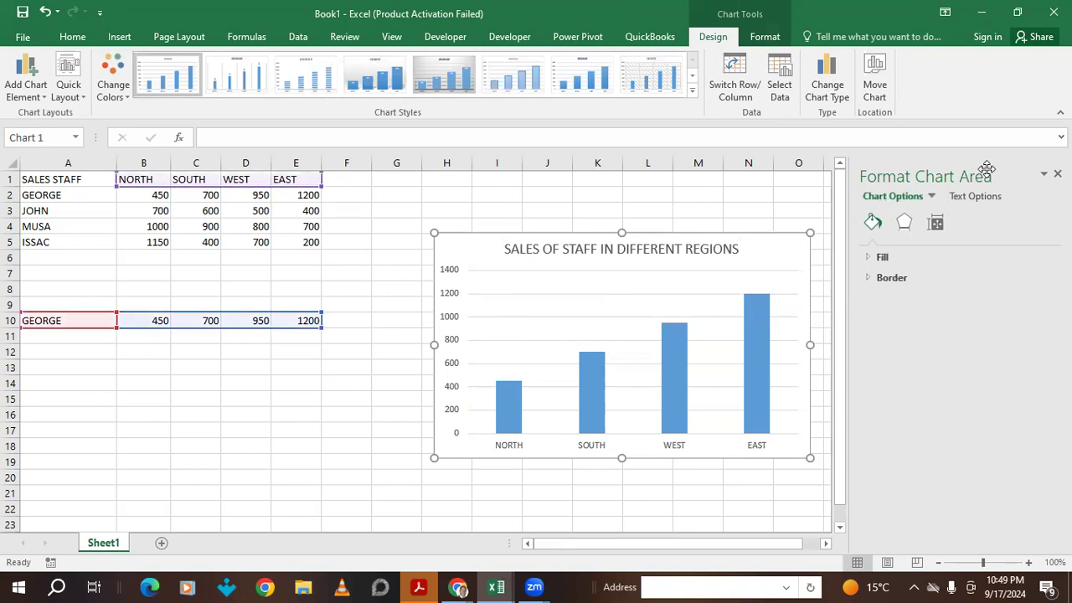
- Add axis titles to the chart: SALES on the vertical axis, REGION on the horizontal
click(1057, 174)
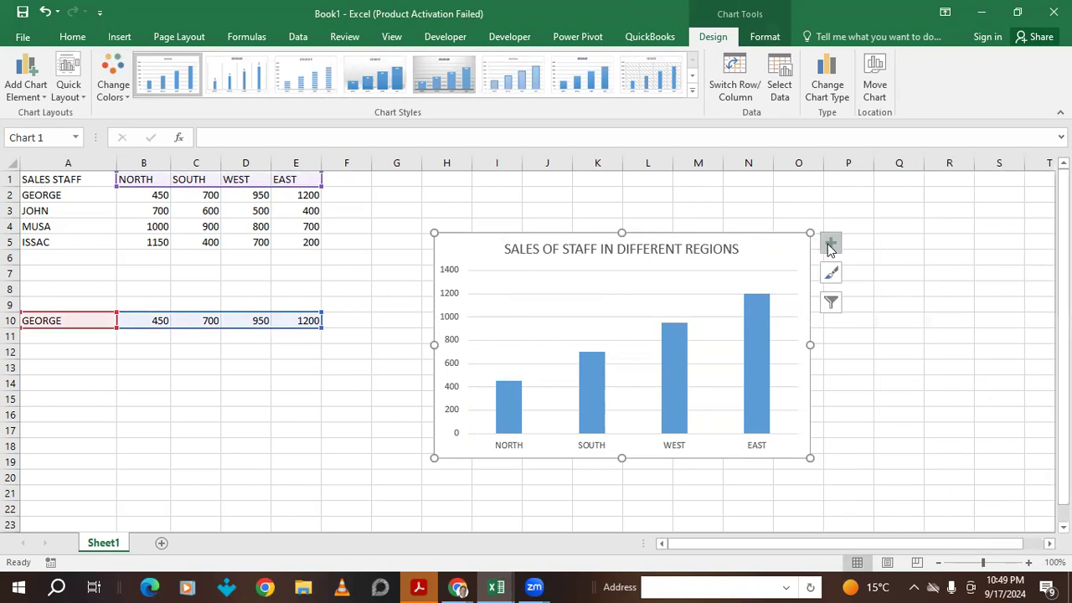
click(831, 244)
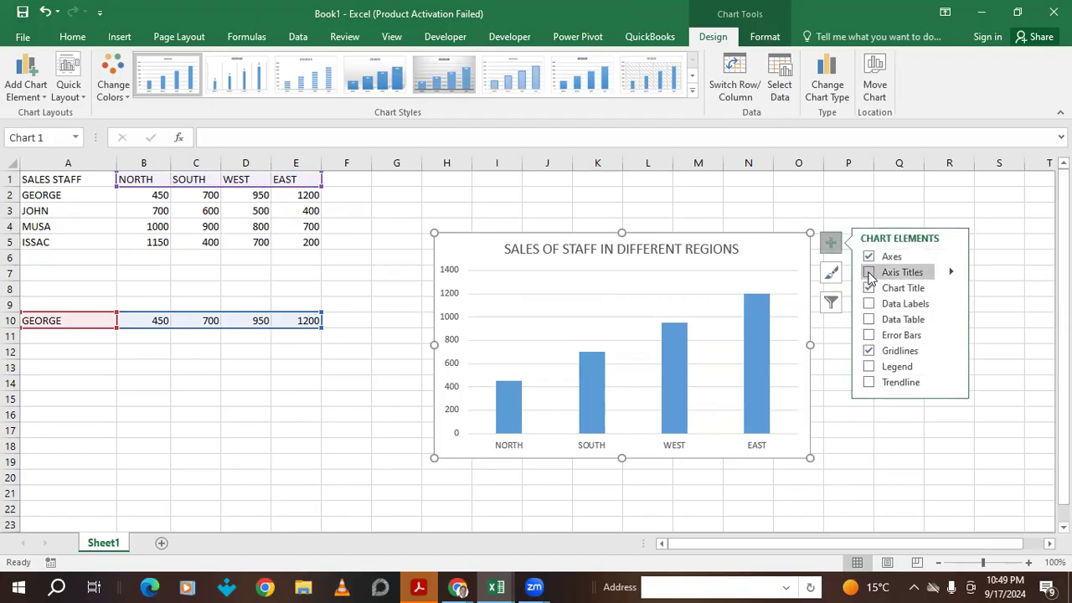
click(868, 273)
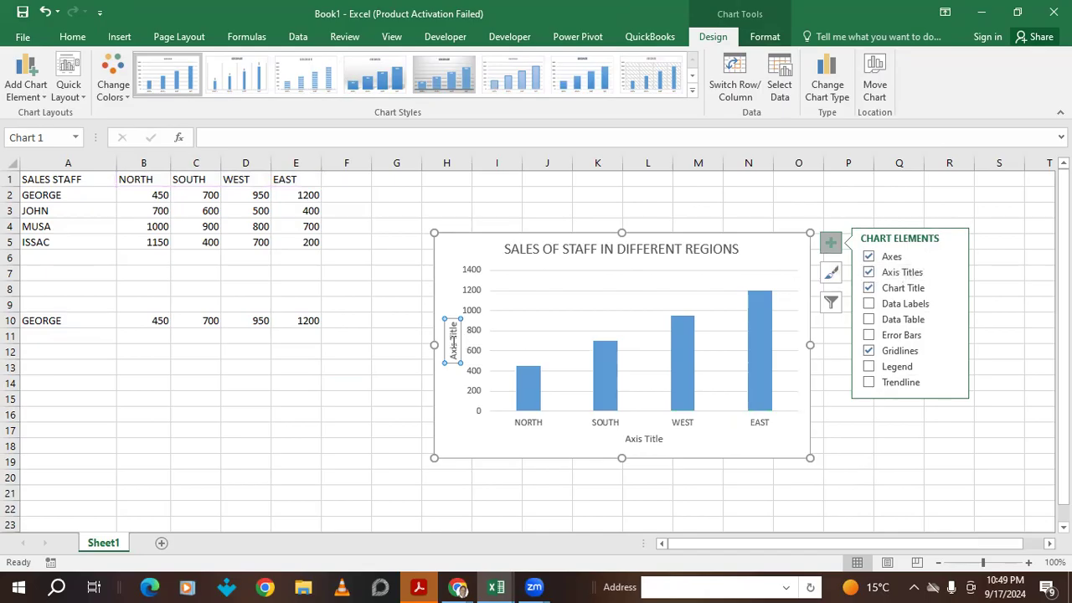
double_click(452, 345)
triple_click(451, 344)
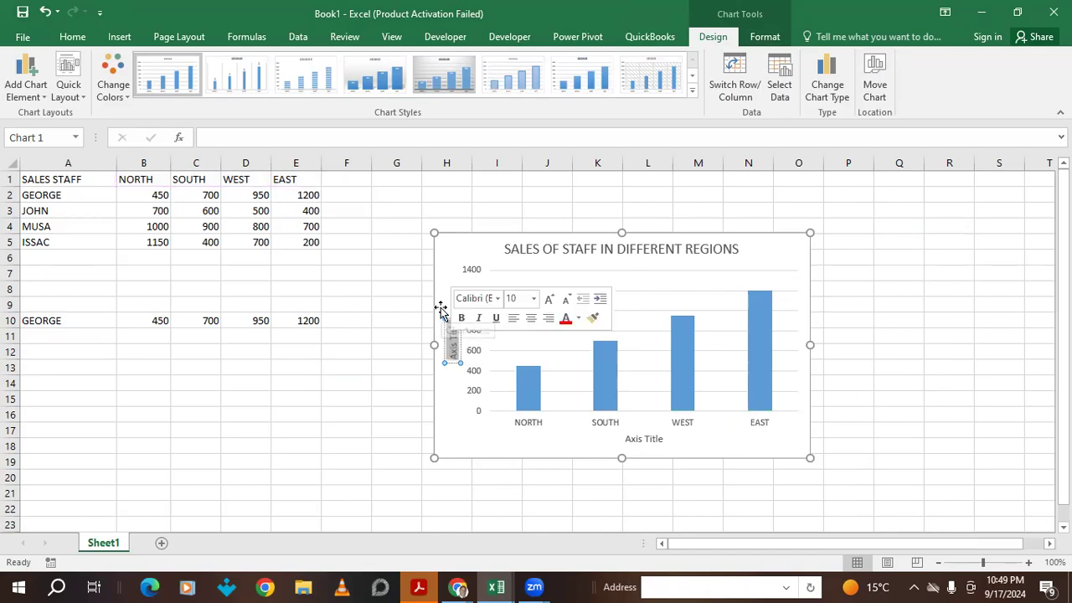
text(SALES)
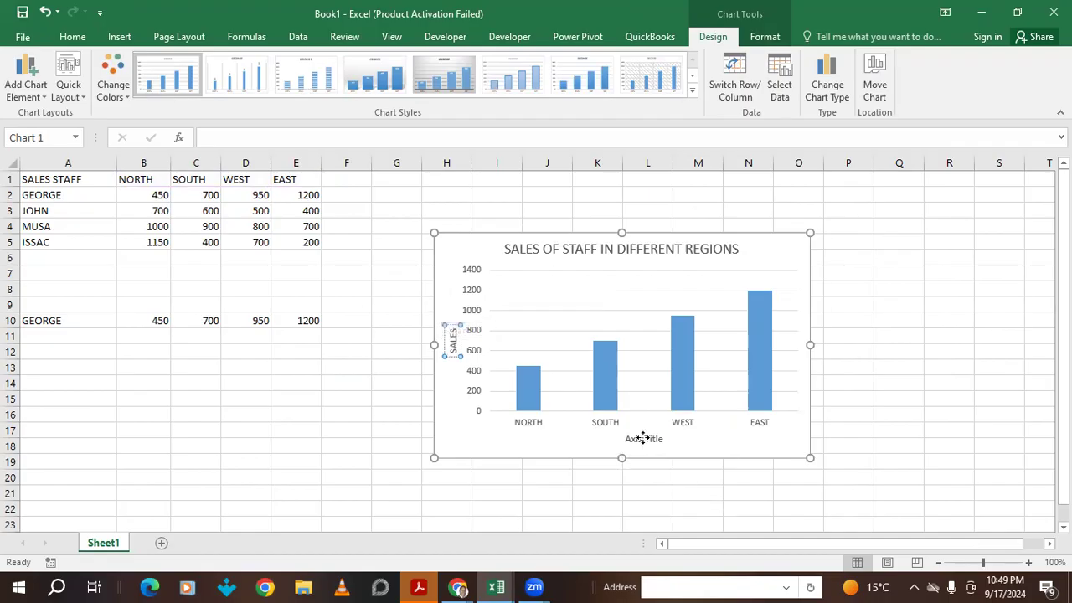
triple_click(642, 439)
text(RE)
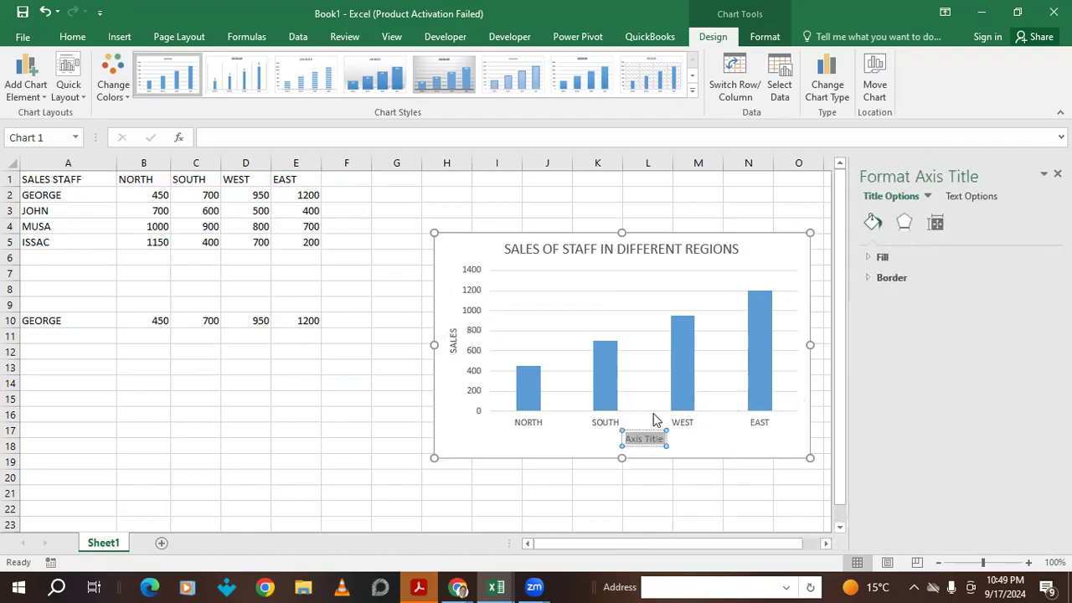
text(GION)
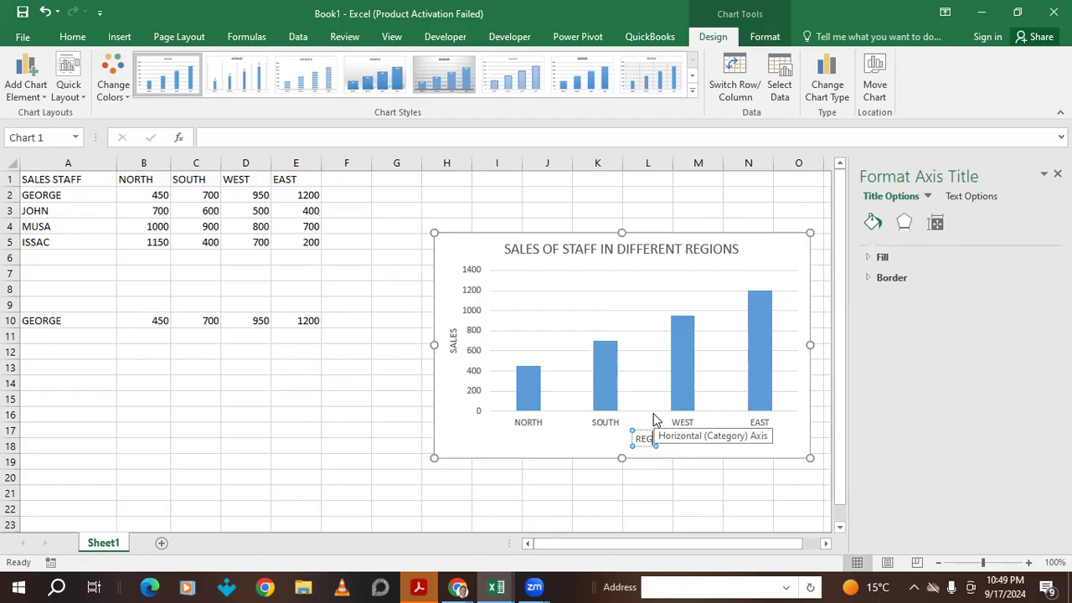
click(761, 248)
click(581, 196)
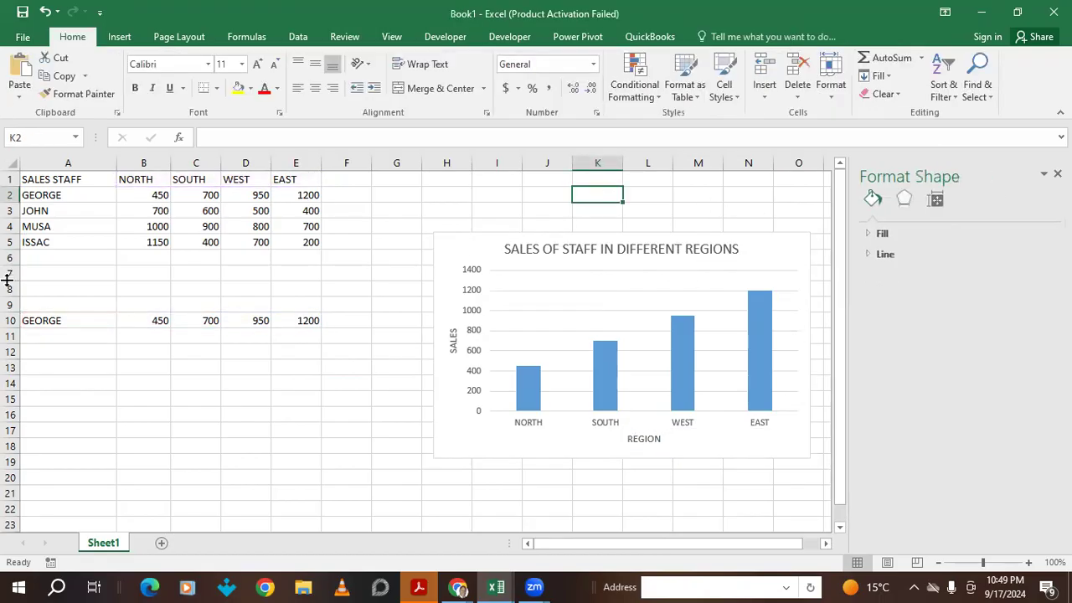
- Switch A10's staff name to JOHN, then ISSAC, so the chart plots 1150, 400, 700, 200
click(39, 315)
click(123, 323)
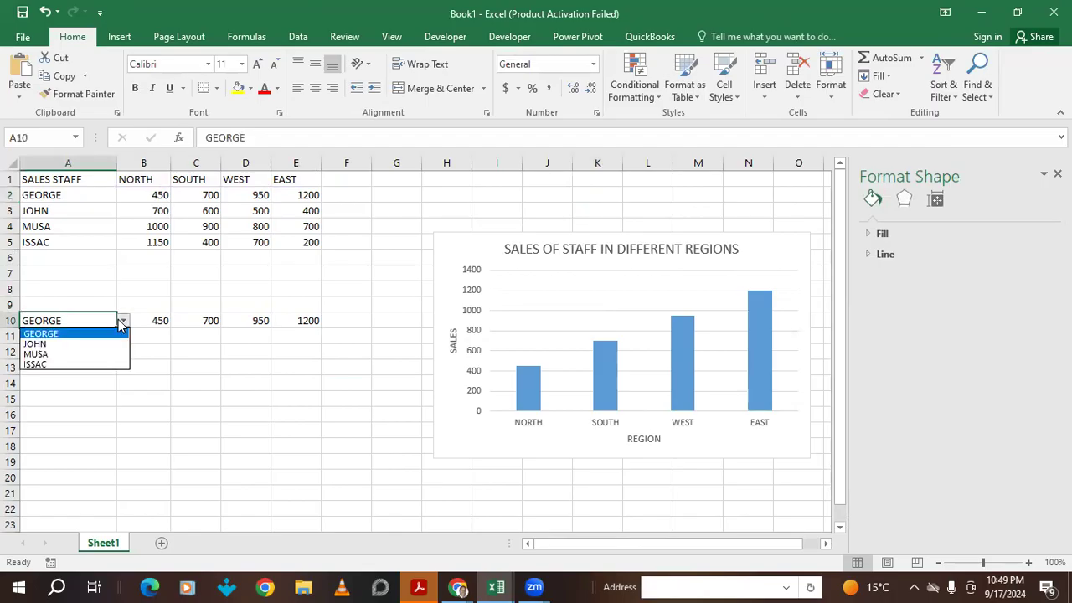
click(55, 344)
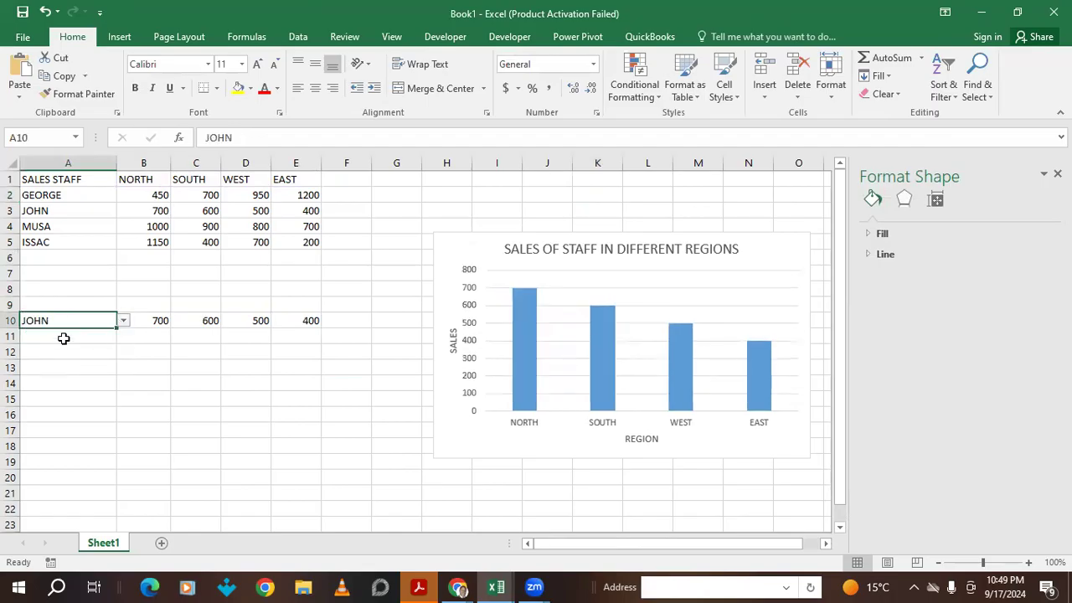
click(123, 321)
click(55, 365)
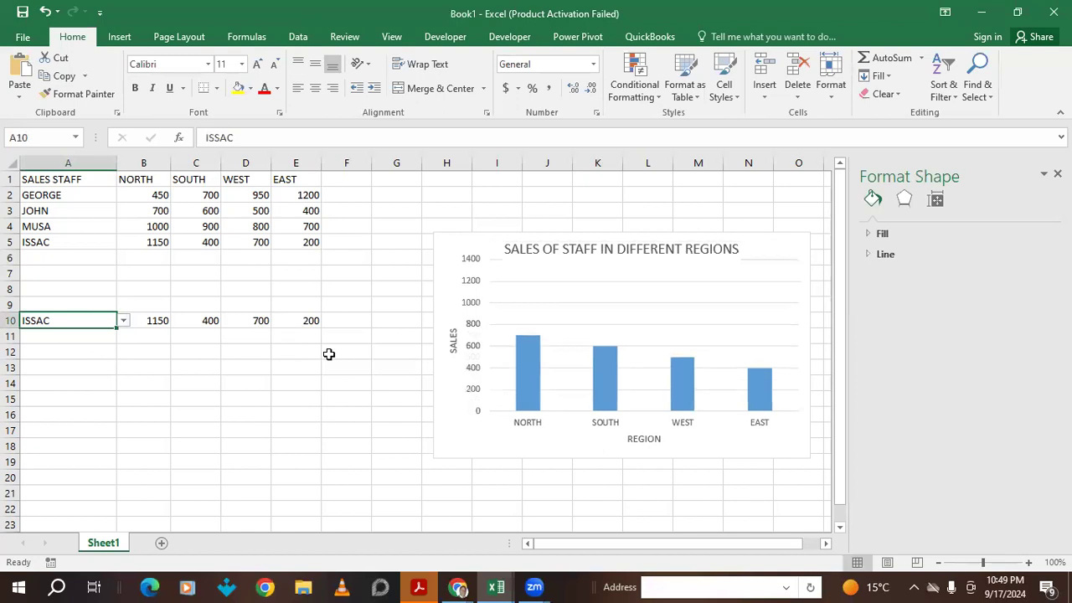
click(651, 214)
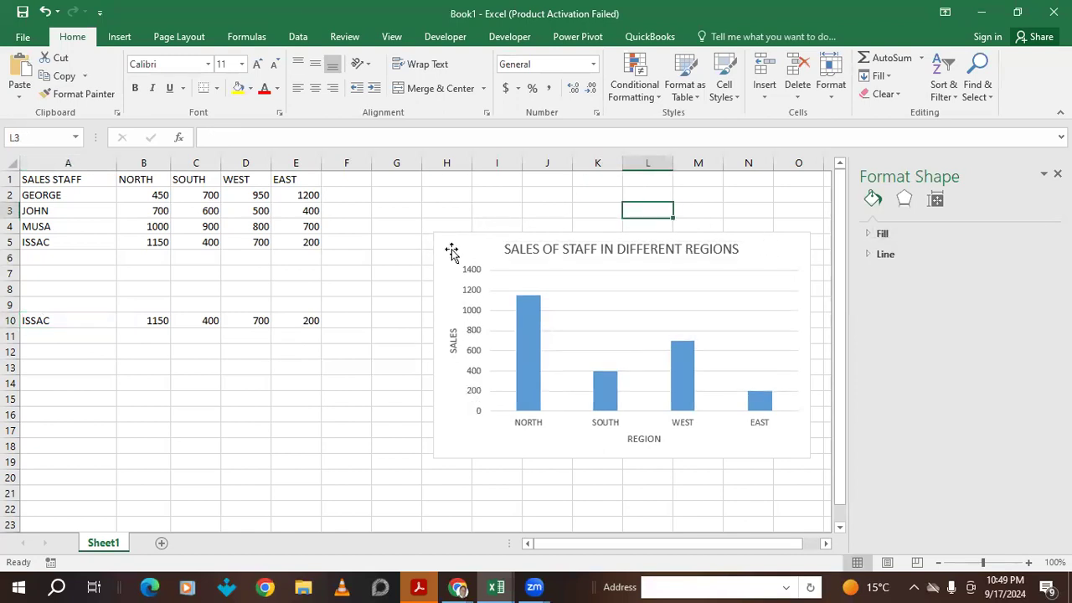
- Move the regional sales bar chart below the data, under row 10
drag(451, 242, 68, 341)
scroll(373, 400, down, 4)
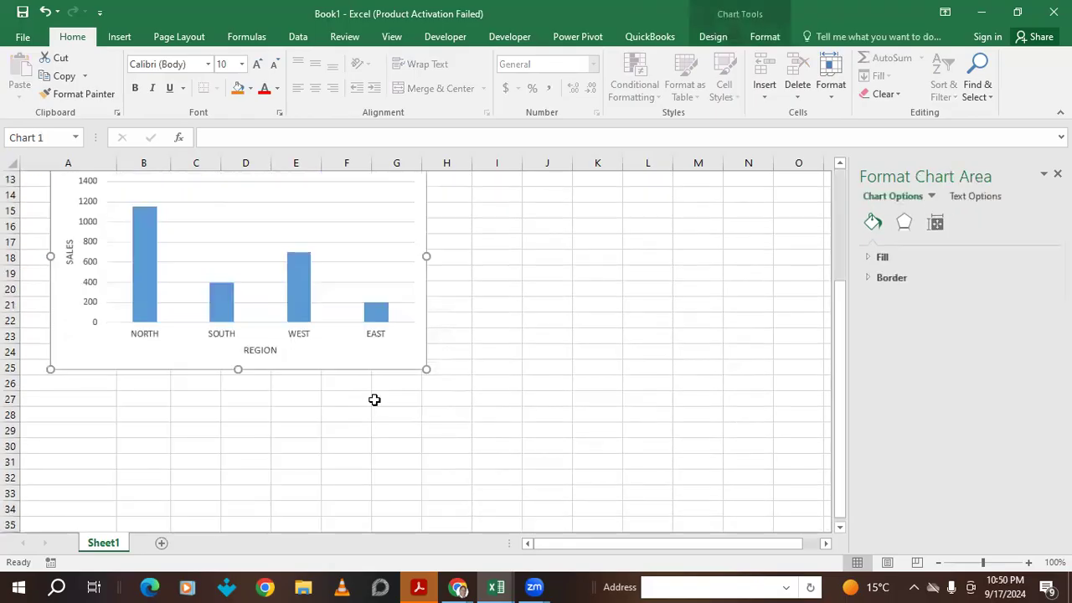
drag(417, 348, 376, 318)
scroll(416, 366, up, 3)
- Copy the chart, paste it at cell I13, and place the copy beside the original
right_click(376, 318)
click(413, 263)
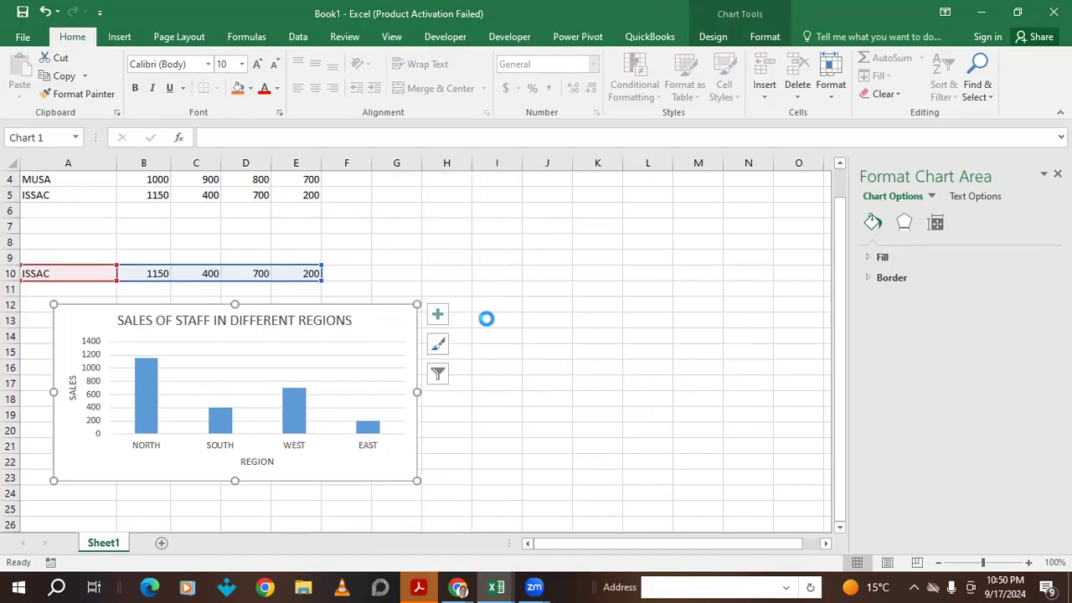
right_click(507, 309)
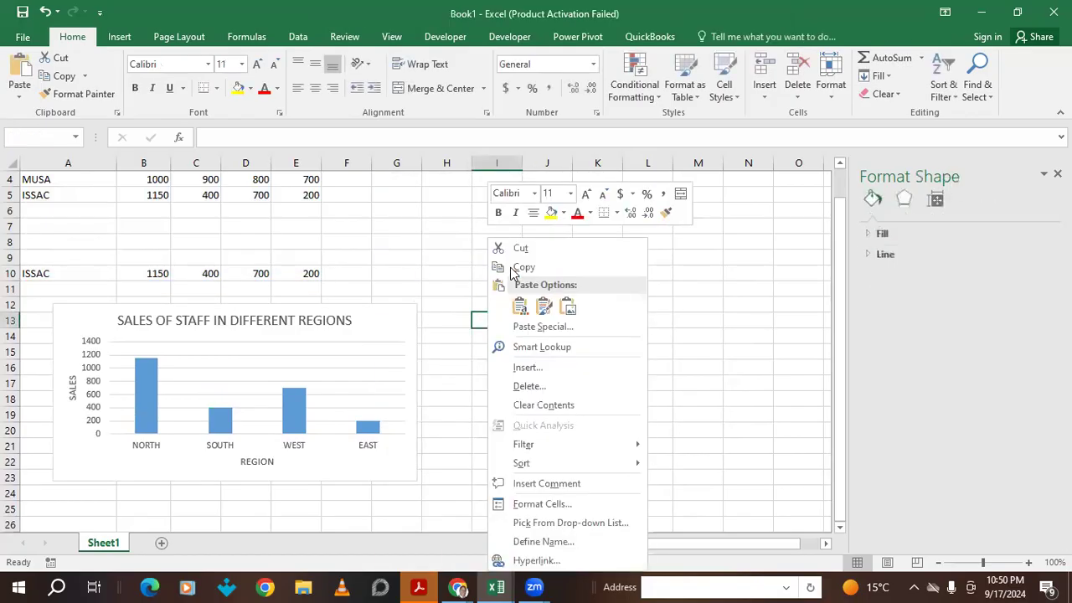
click(517, 306)
drag(497, 318, 451, 310)
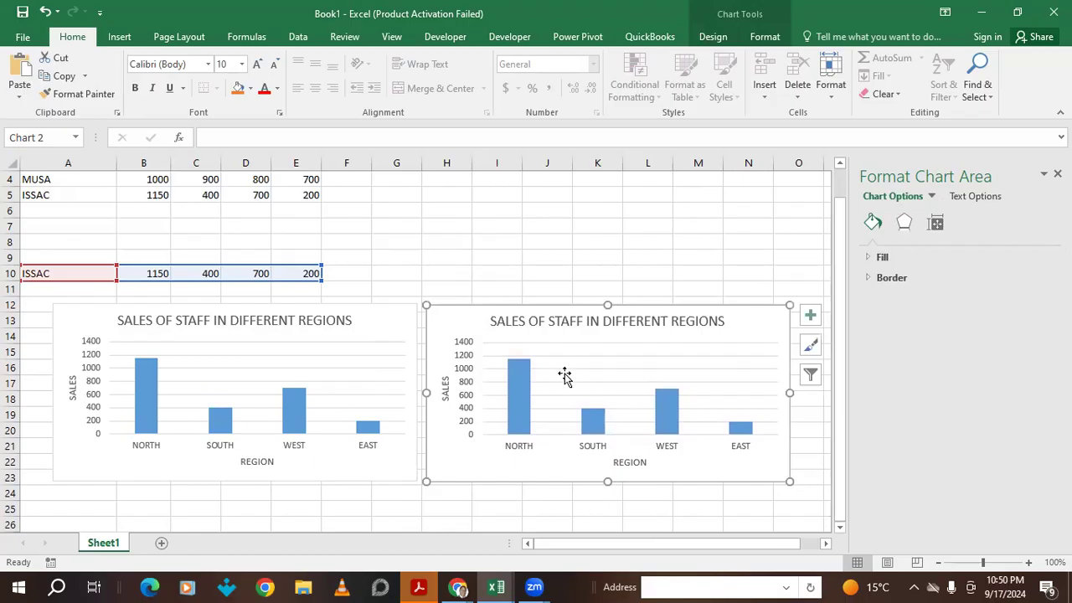
- Convert the copied chart to a Line chart plotting ISSAC's 1150, 400, 700, 200
right_click(749, 323)
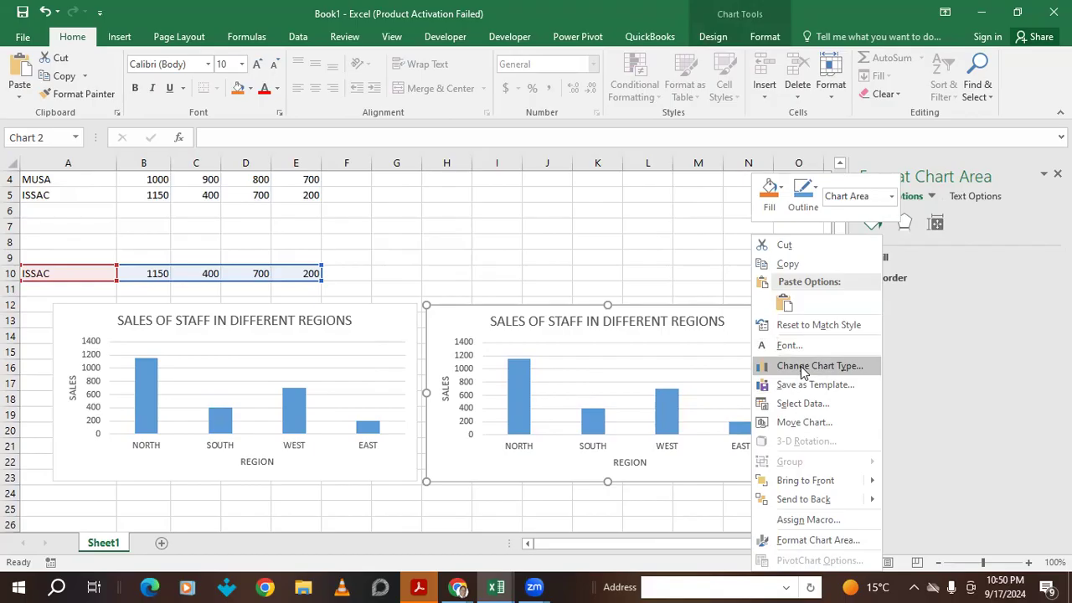
click(801, 368)
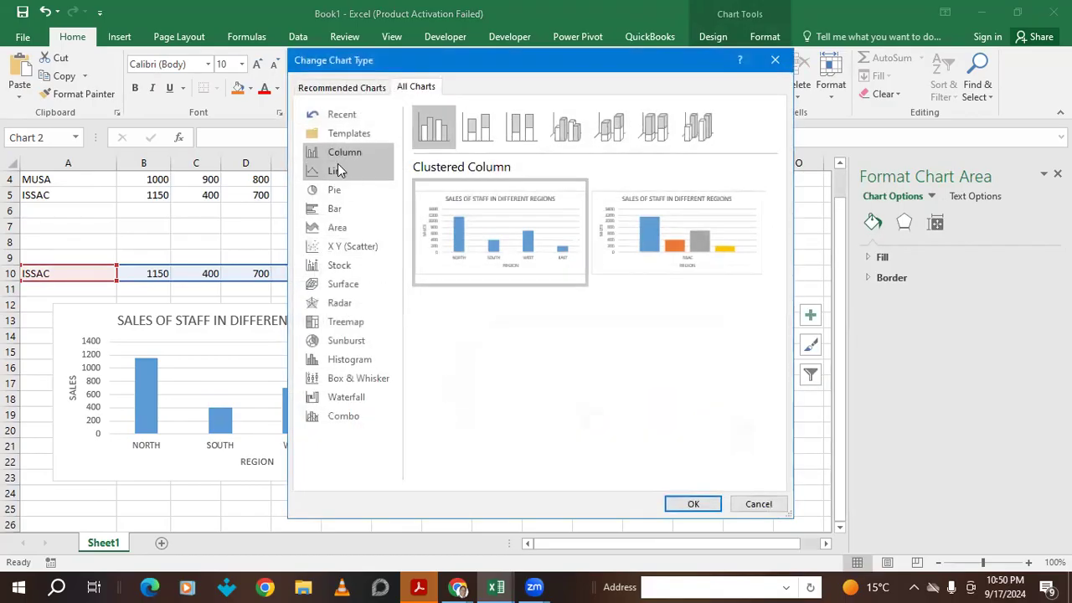
click(329, 172)
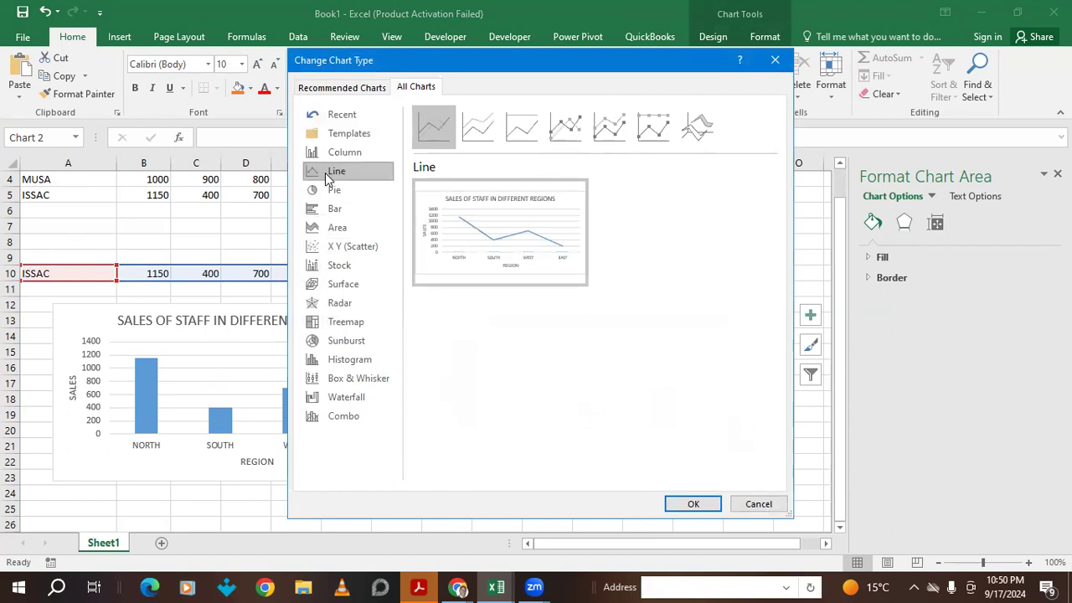
click(693, 504)
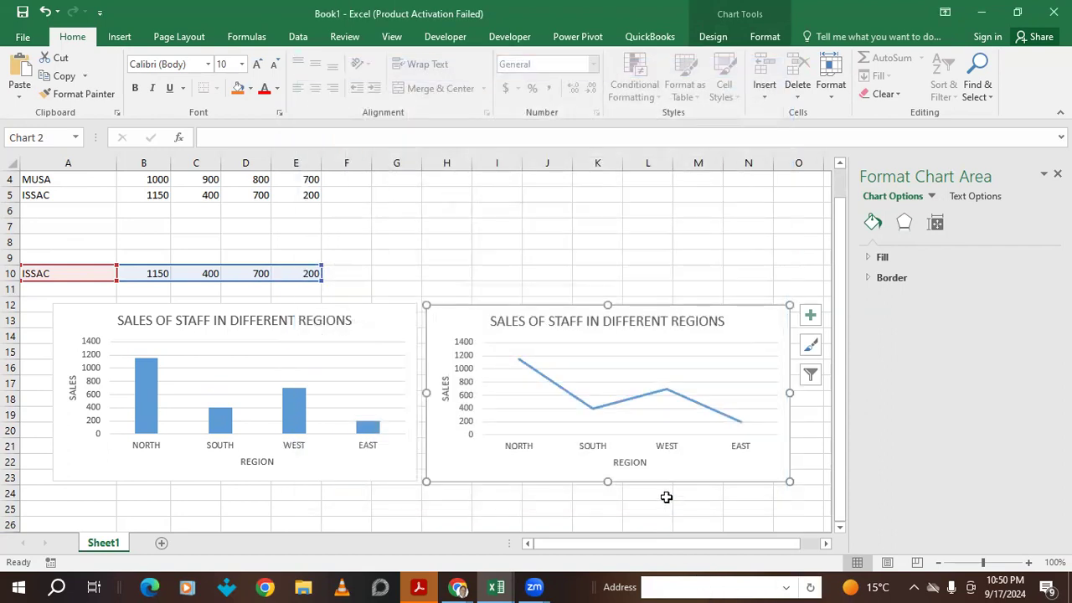
click(638, 240)
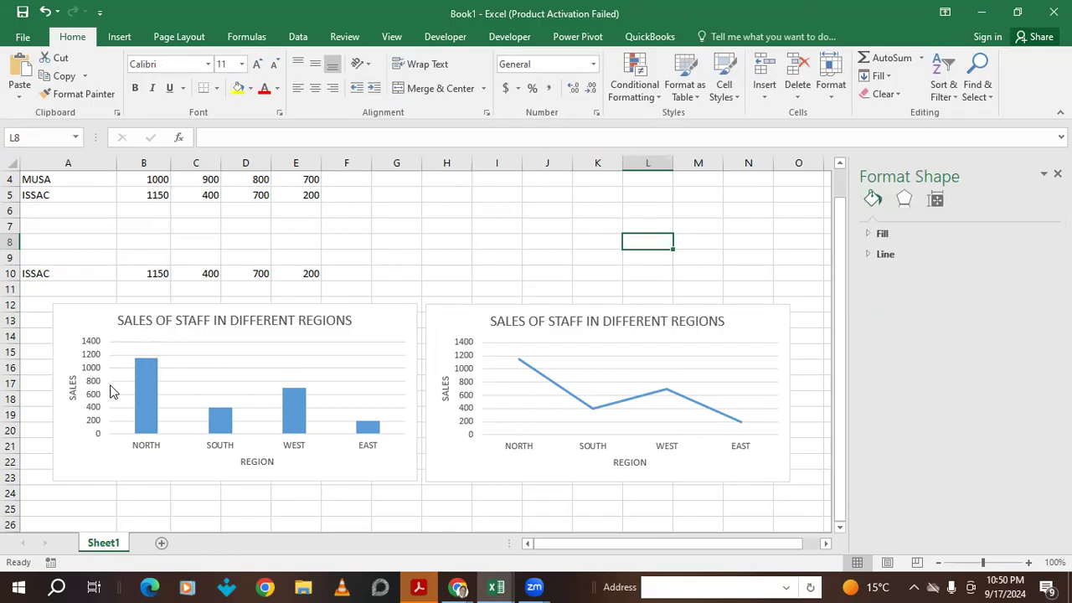
- Switch A10 to JOHN, then MUSA, then back to ISSAC, checking both charts update
click(80, 317)
click(81, 273)
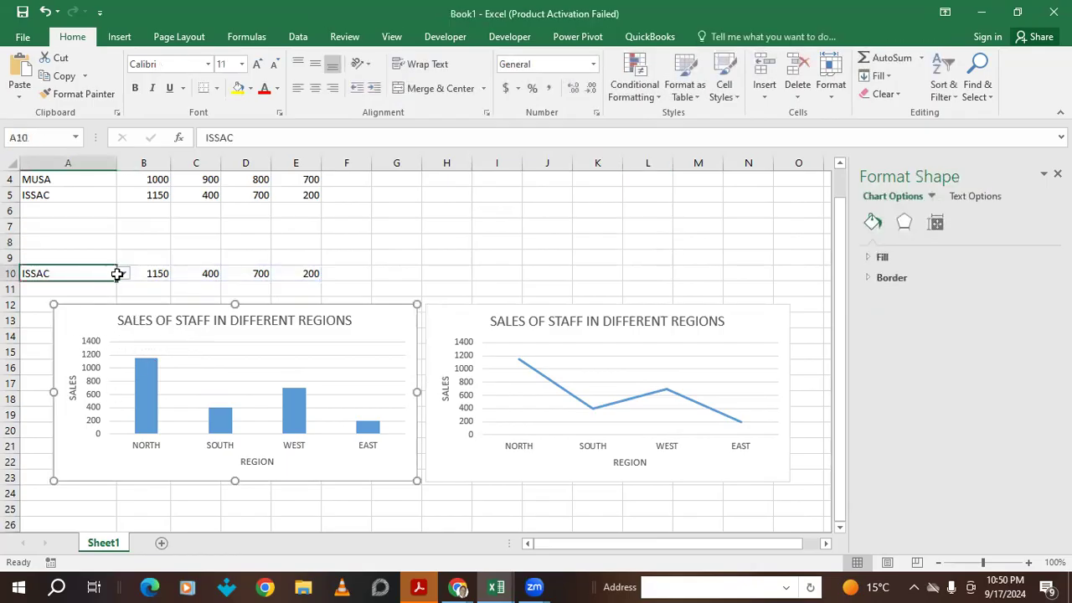
click(118, 274)
click(38, 298)
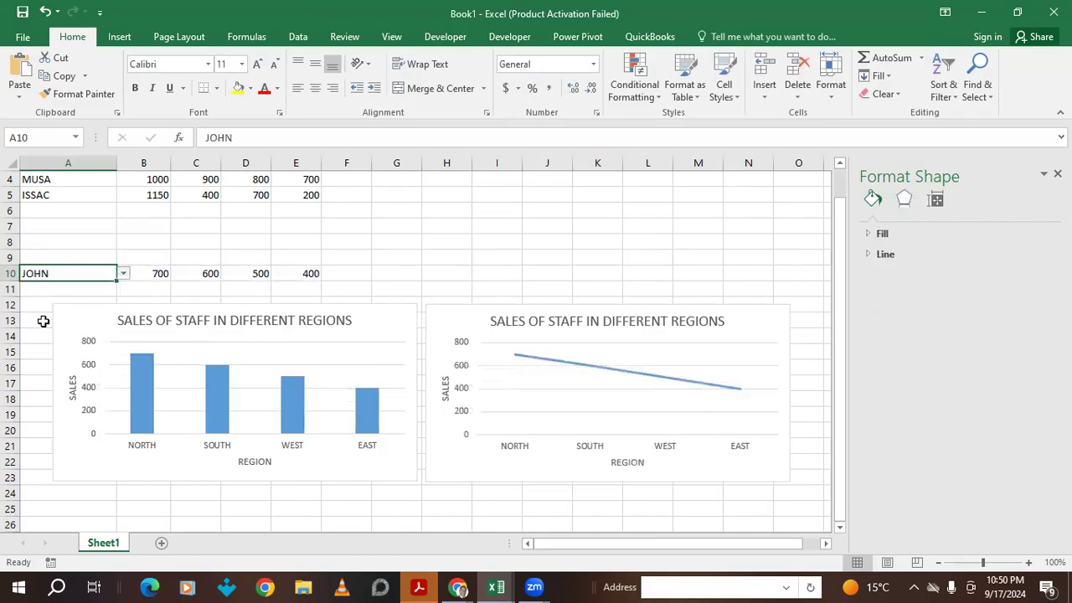
click(123, 273)
click(84, 308)
click(123, 273)
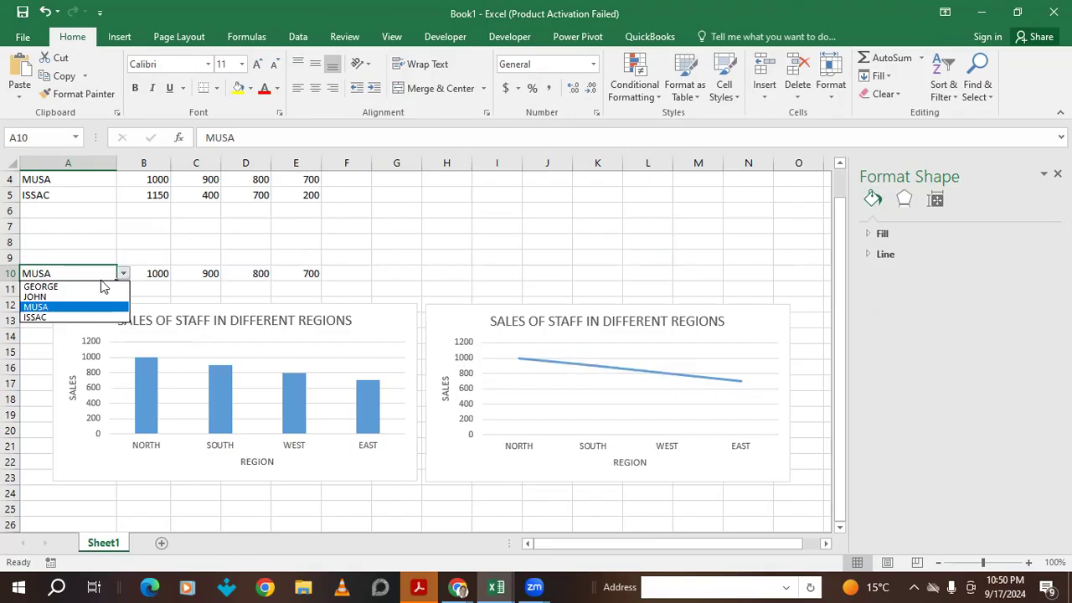
click(38, 318)
click(496, 245)
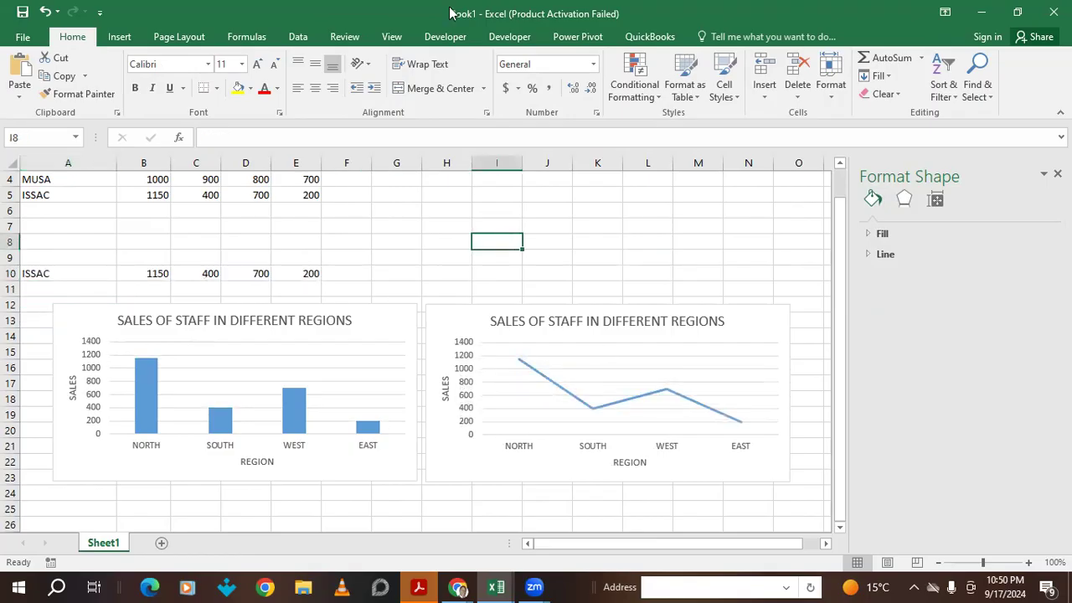
click(119, 37)
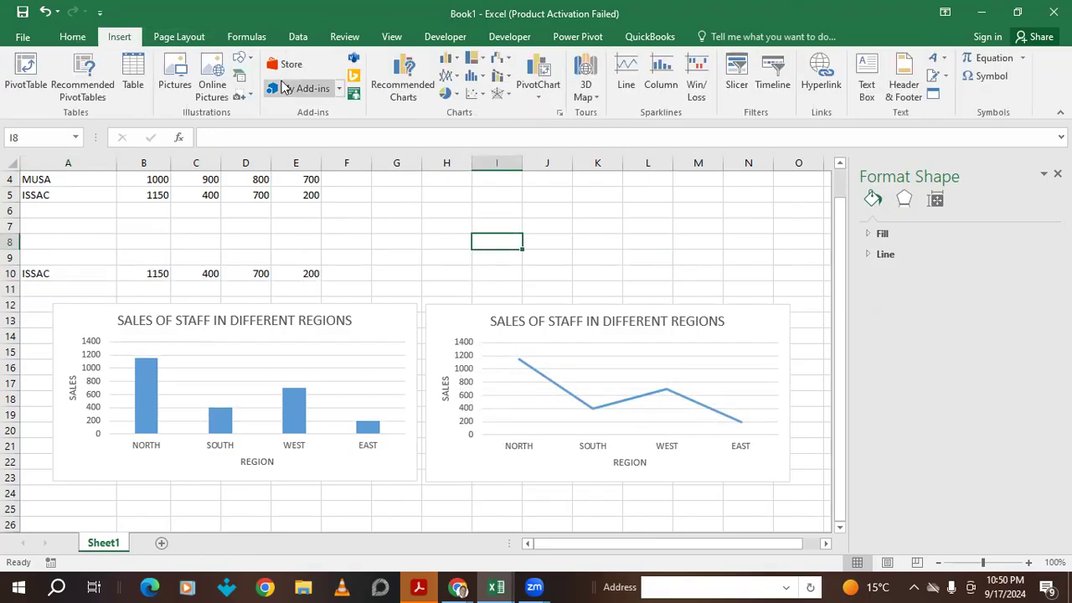
- Draw a rounded rectangle covering both charts and send it to the back
click(240, 58)
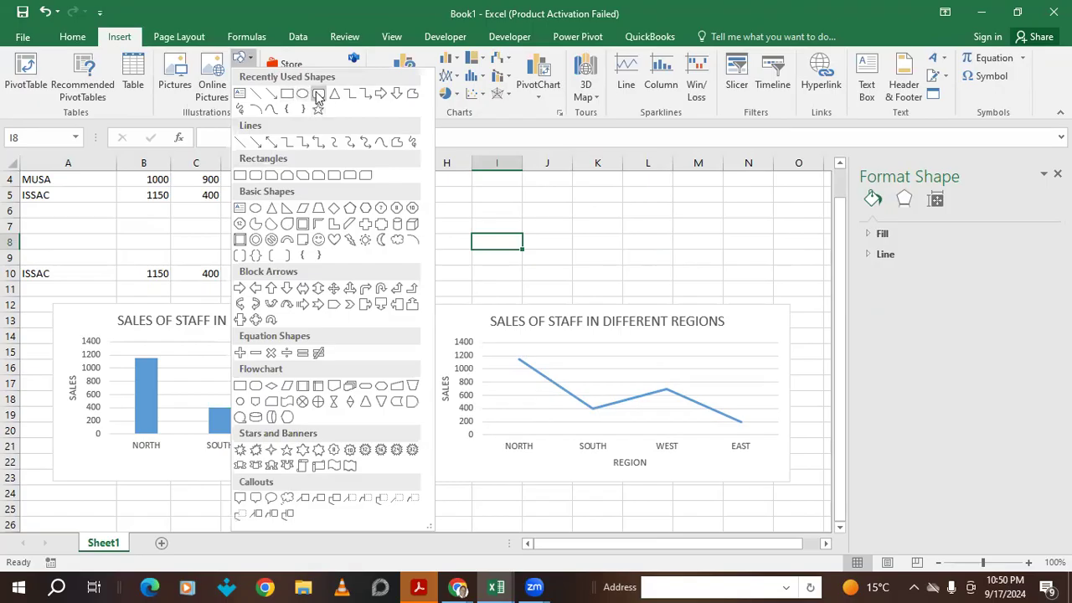
click(319, 94)
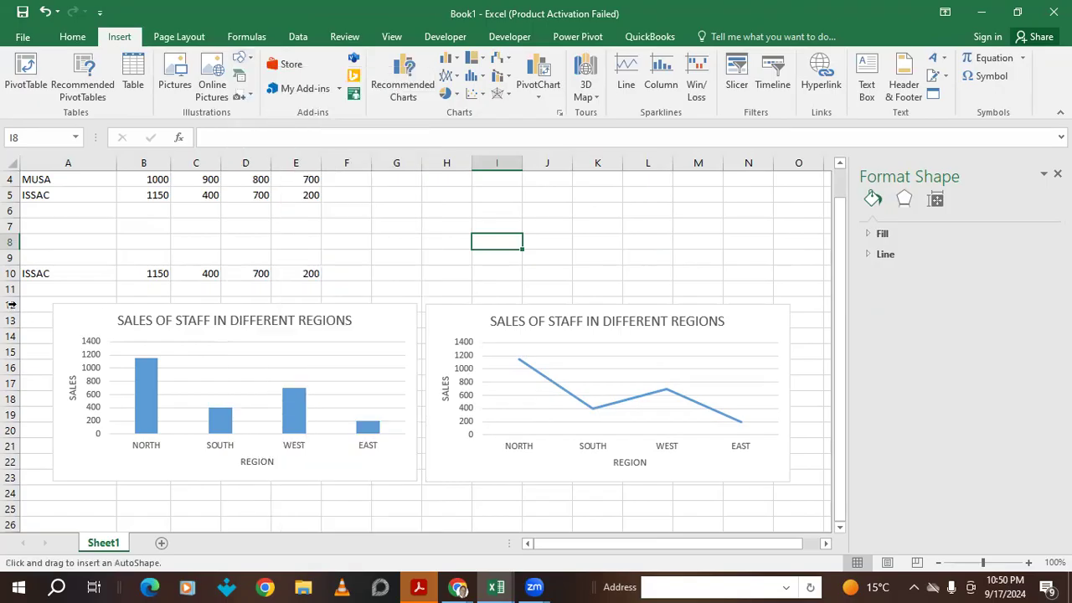
drag(38, 297, 809, 489)
right_click(369, 338)
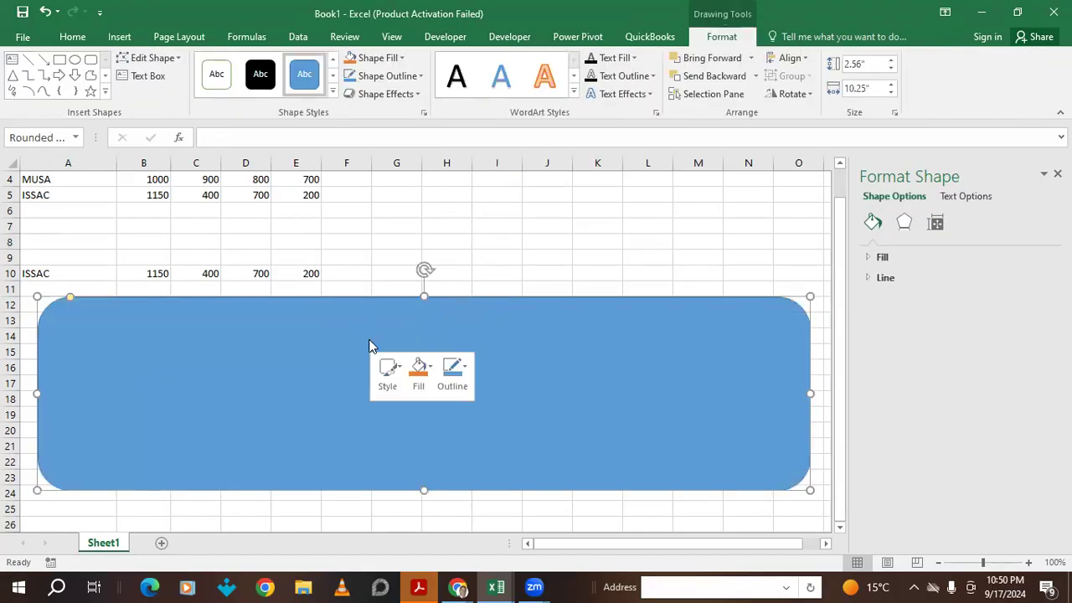
mouse_move(420, 237)
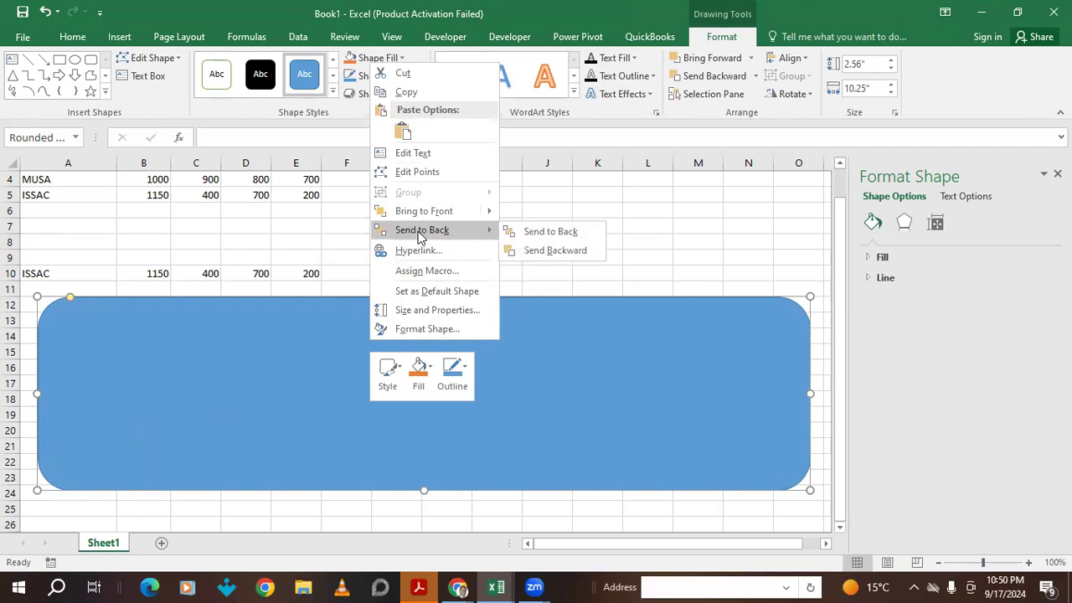
click(422, 238)
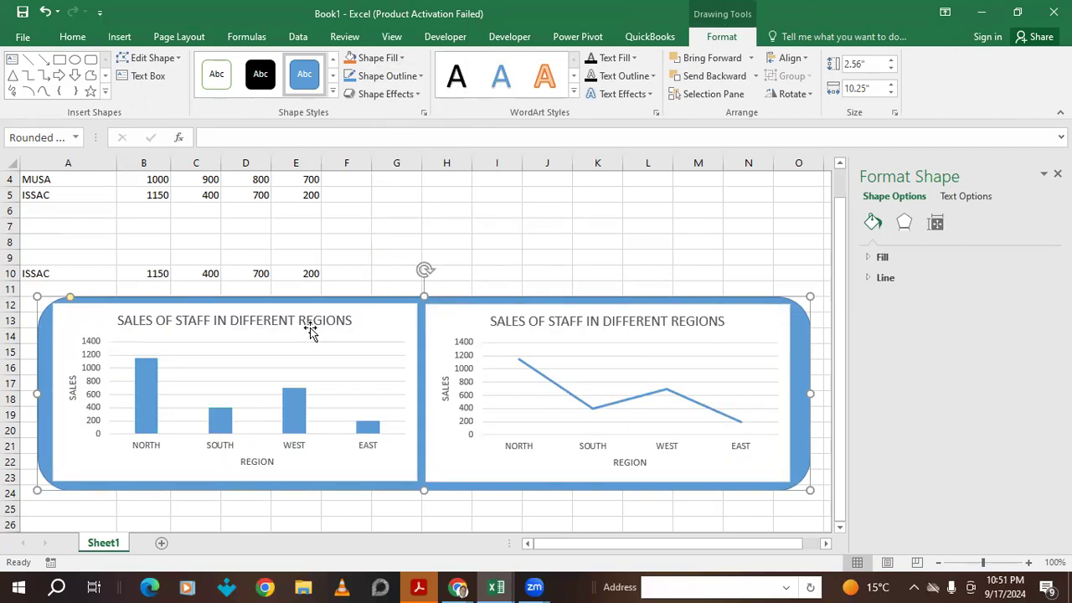
click(614, 256)
- Select the bar chart, the rounded rectangle and the line chart together
click(75, 327)
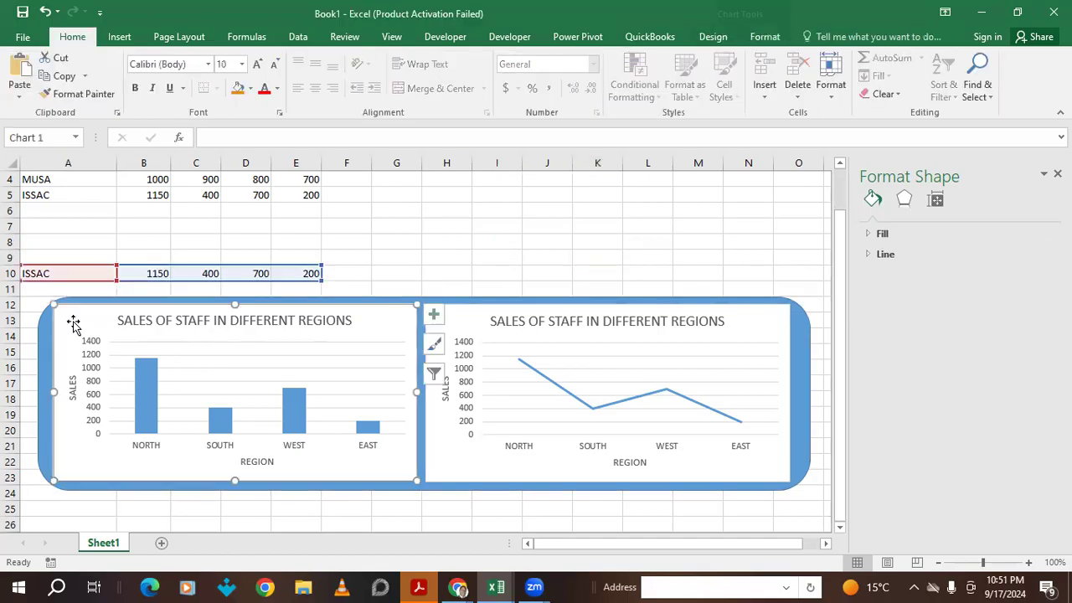
click(47, 423)
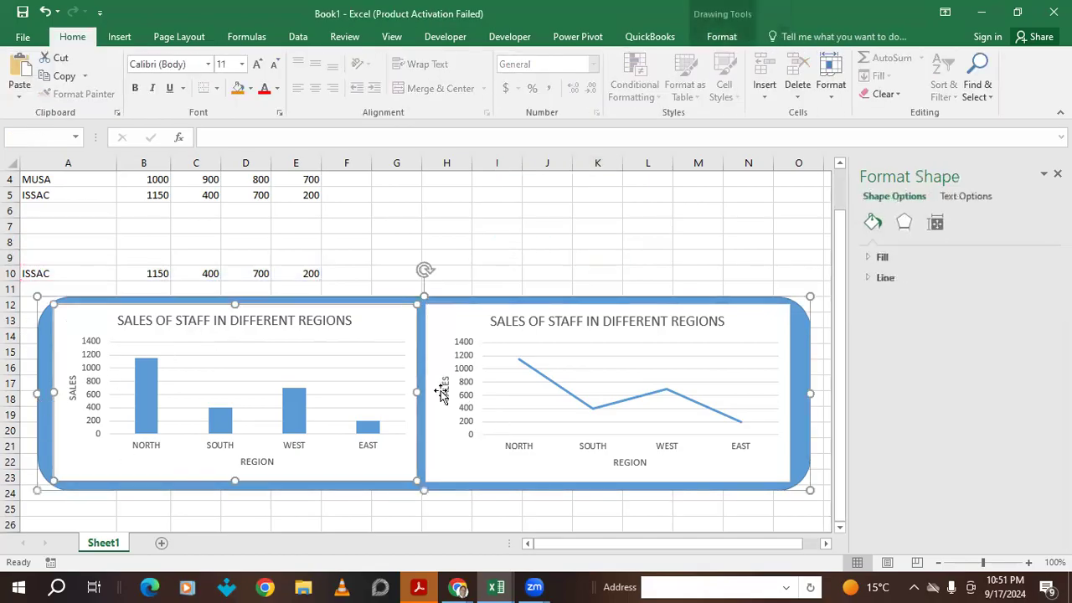
ctrl+click(433, 342)
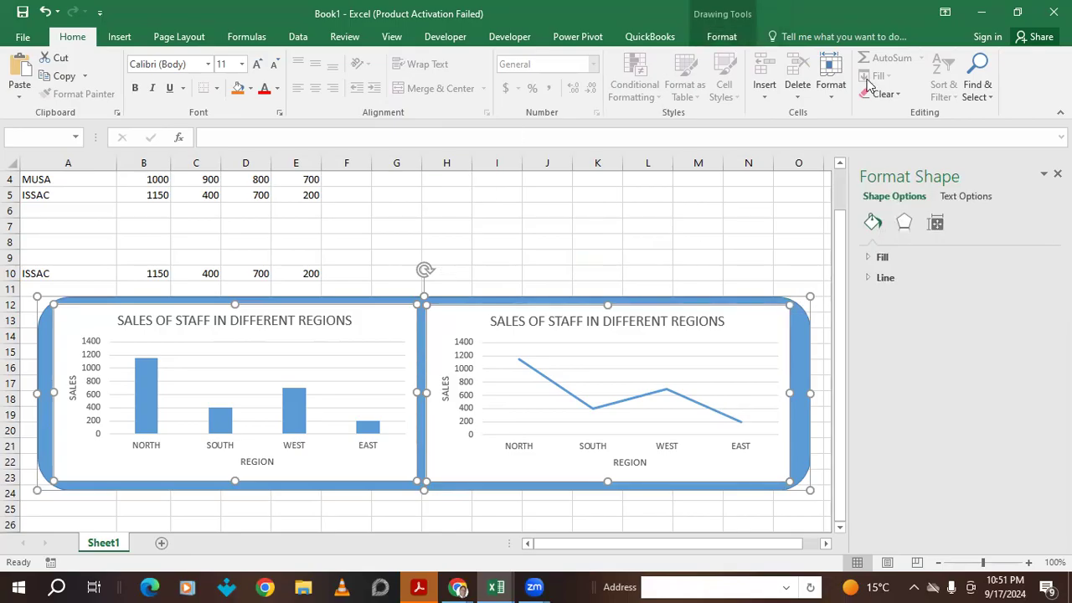
- Group both charts with the rounded rectangle and shift the group slightly left
click(721, 36)
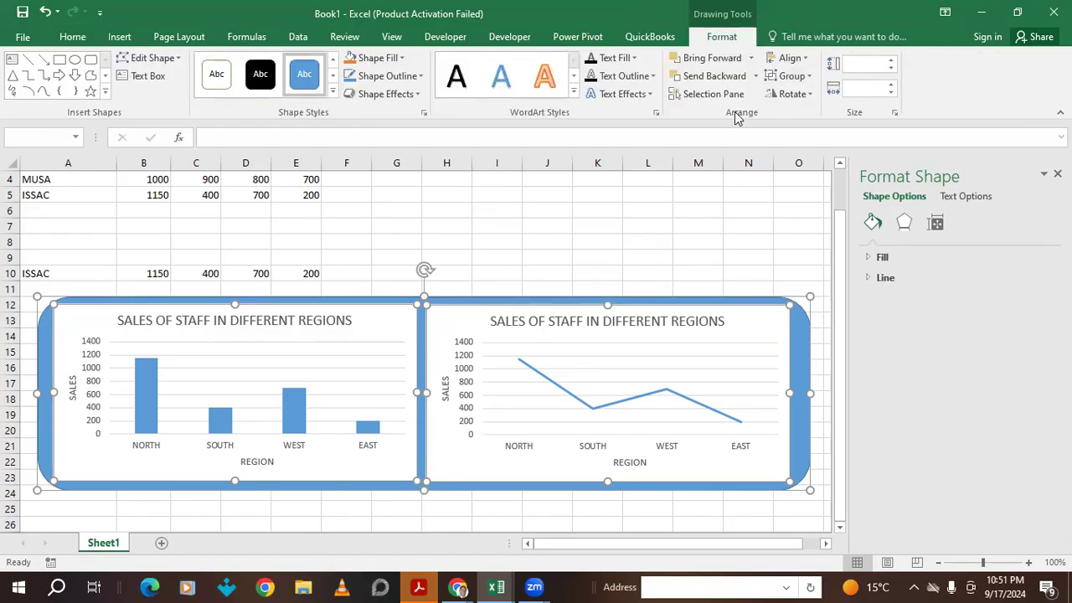
click(791, 75)
click(802, 97)
mouse_move(790, 343)
mouse_down()
mouse_move(765, 330)
mouse_move(764, 350)
mouse_move(771, 334)
mouse_up()
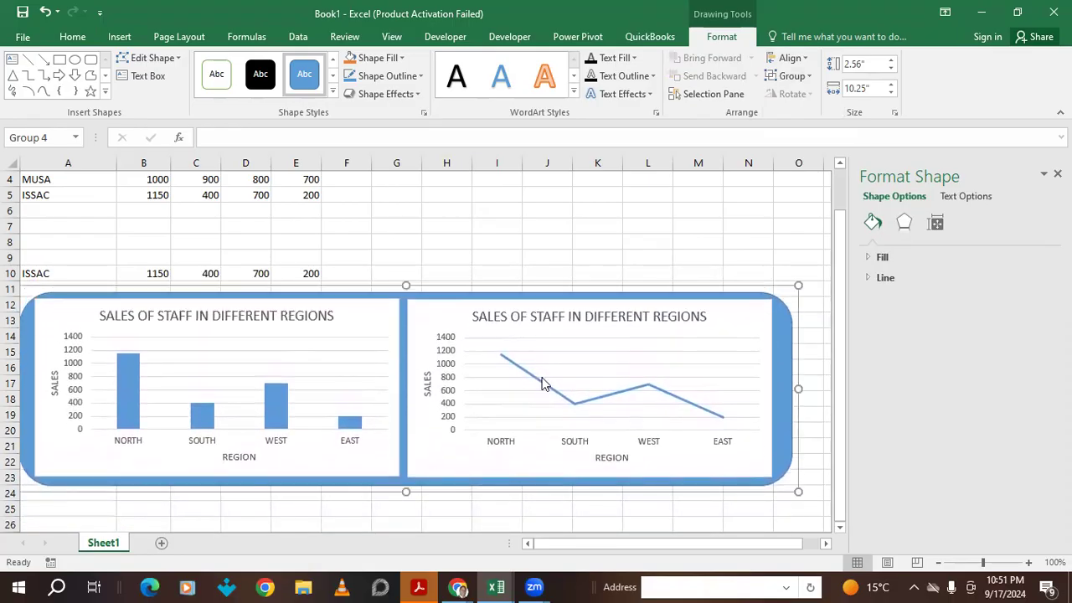
click(659, 336)
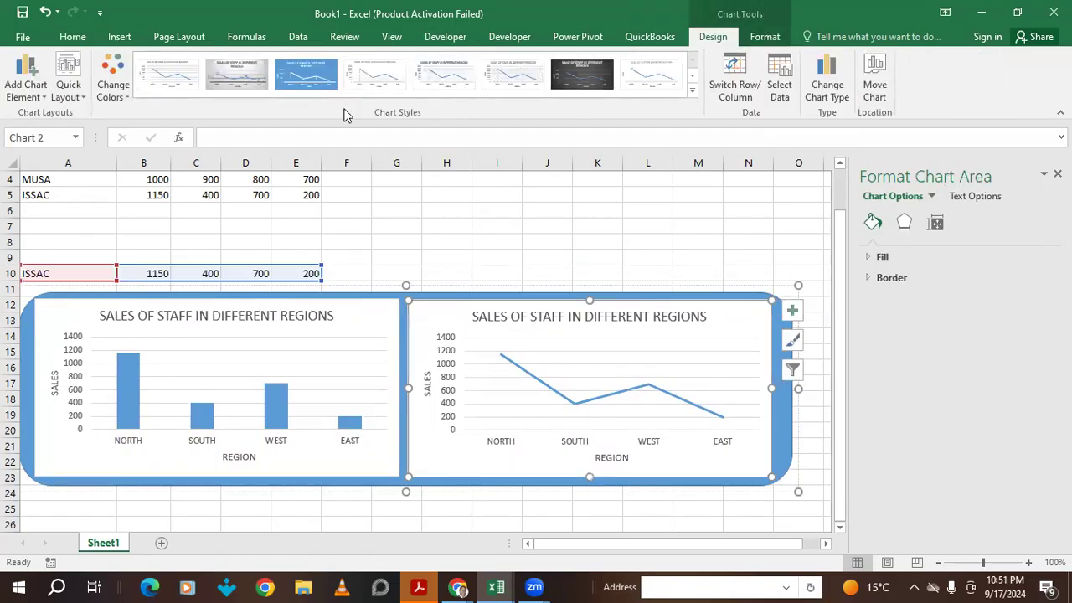
- Apply Chart Style 2 to the line chart and a matching gradient style to the bar chart
click(264, 86)
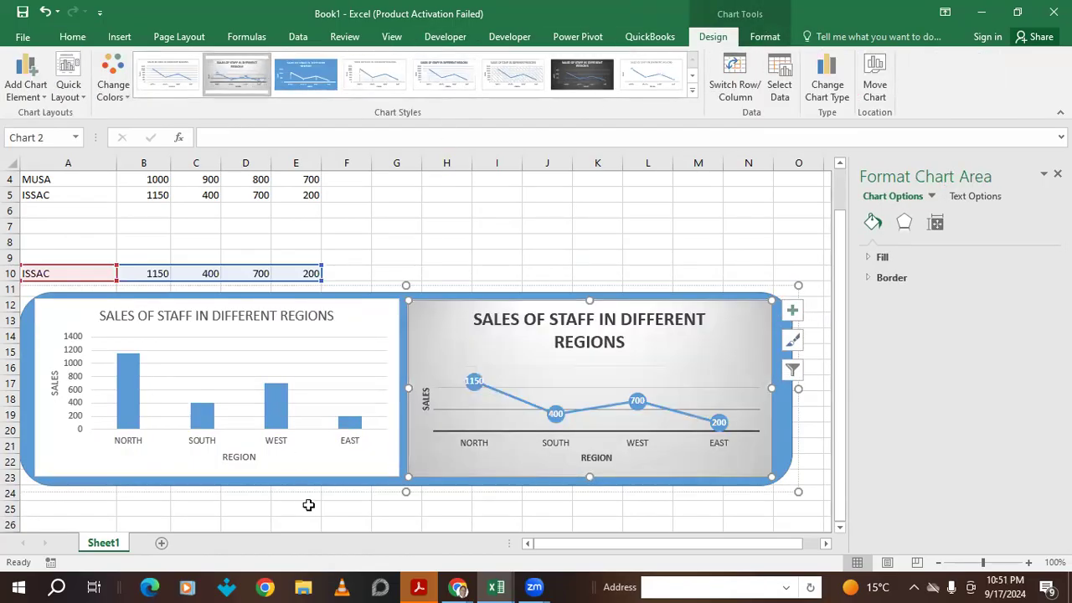
click(345, 325)
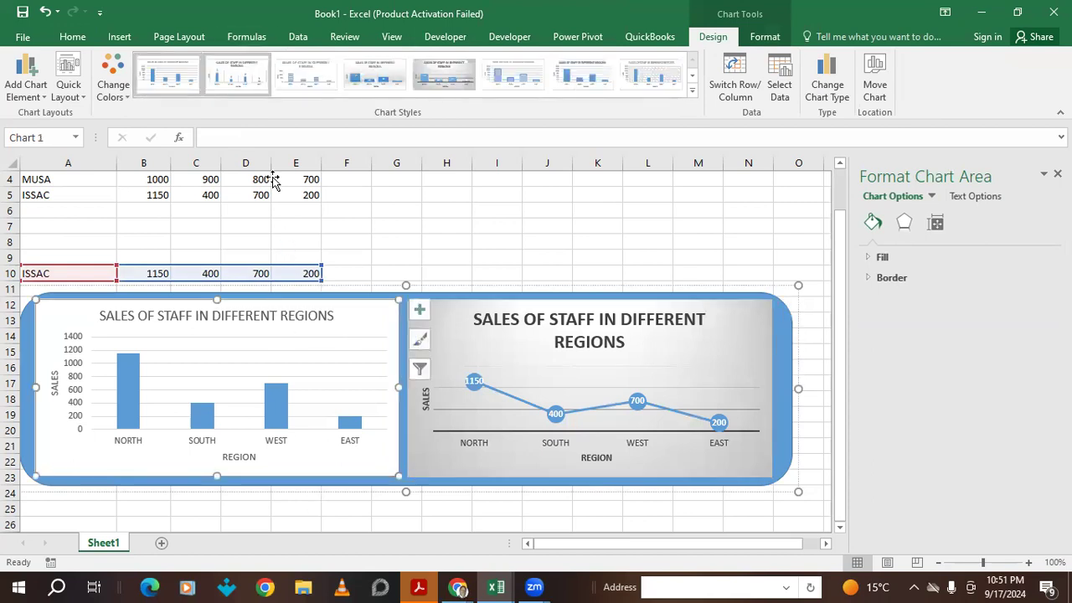
click(362, 83)
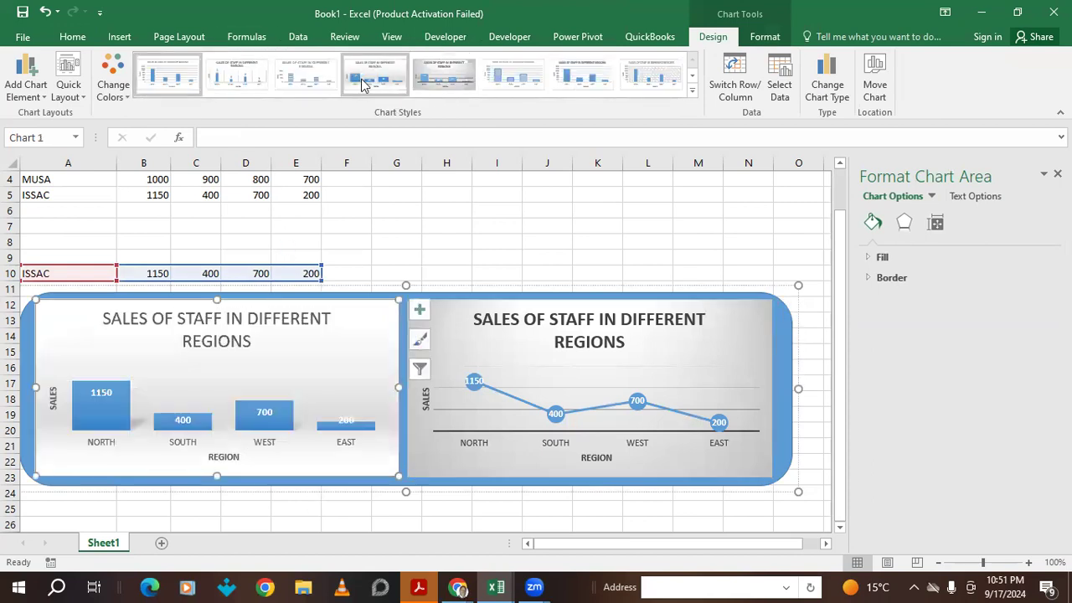
click(749, 208)
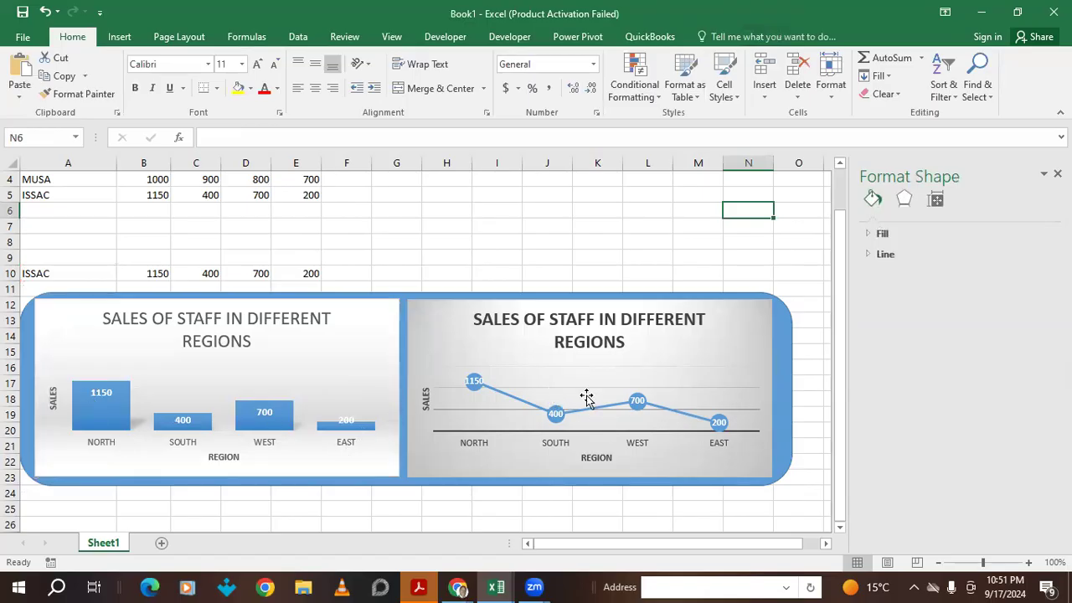
- Switch A10 to JOHN and back to ISSAC, then move the chart group down one row
click(90, 273)
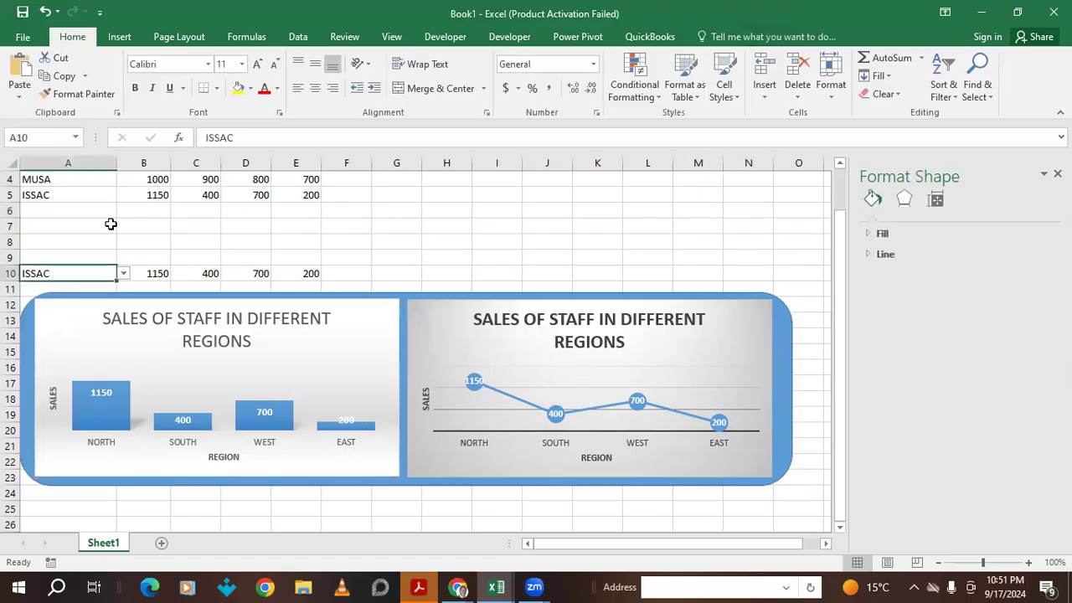
click(123, 273)
click(51, 297)
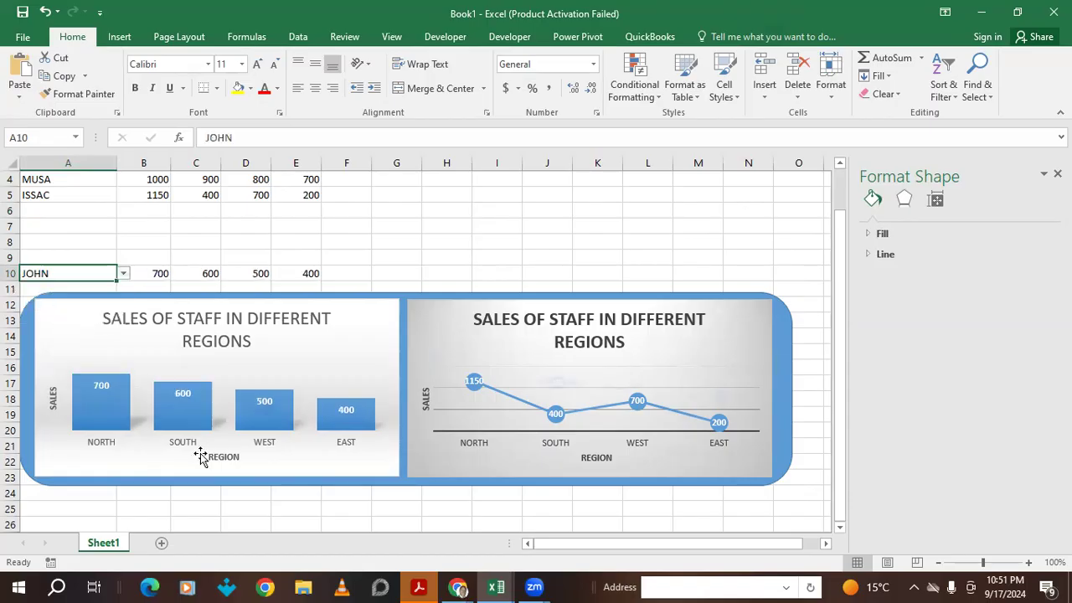
click(123, 274)
click(50, 306)
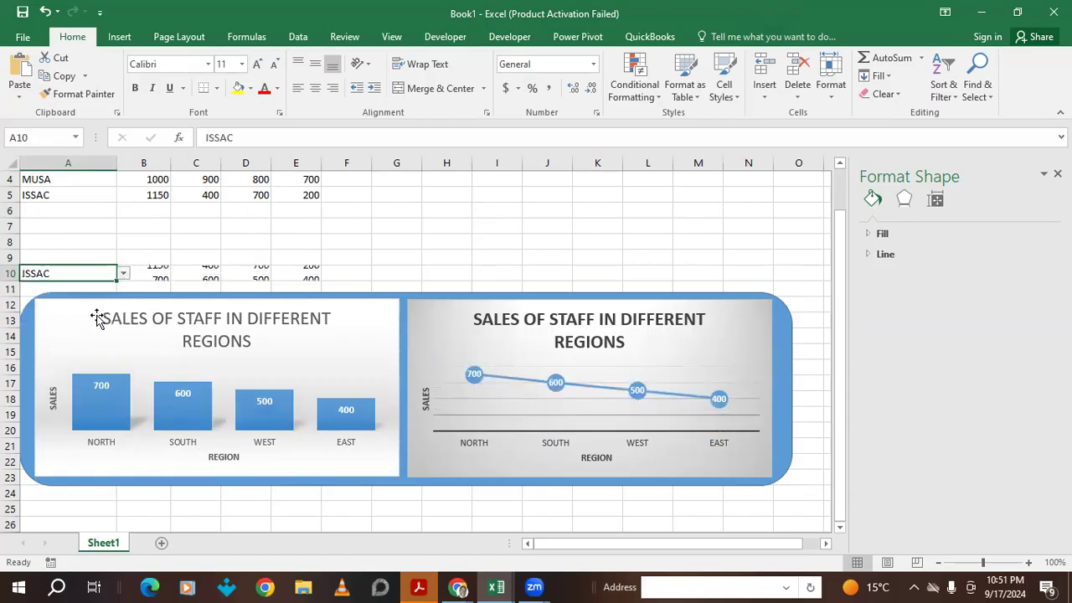
click(603, 228)
mouse_move(786, 336)
mouse_down()
mouse_move(787, 374)
mouse_move(756, 354)
mouse_up()
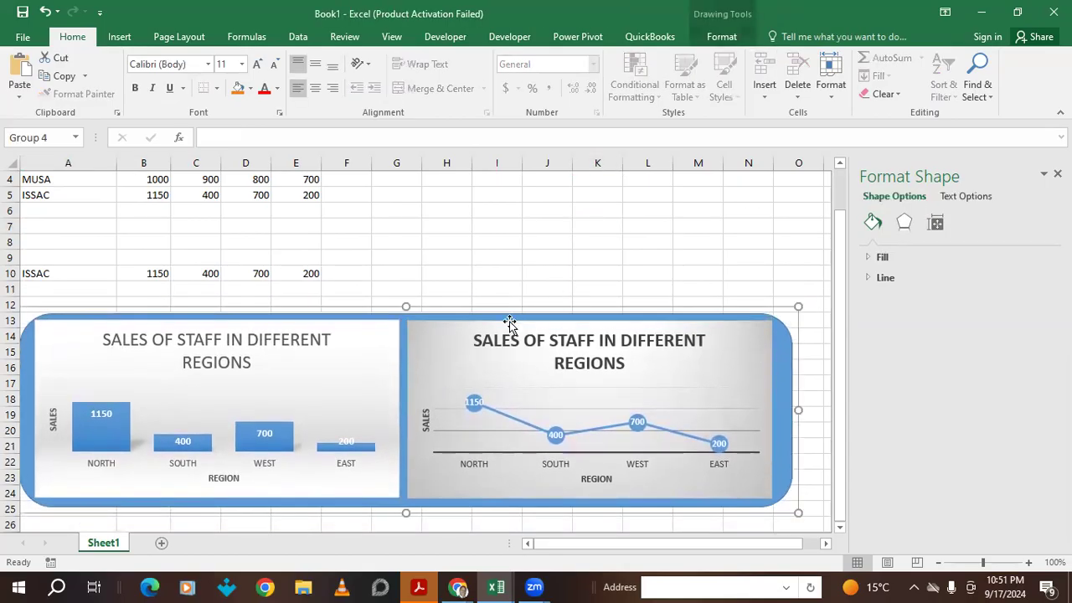
- Select A1 through O28 and scroll up until the SALES STAFF table in row 1 shows
scroll(486, 255, up, 1)
scroll(307, 214, down, 2)
scroll(180, 224, up, 2)
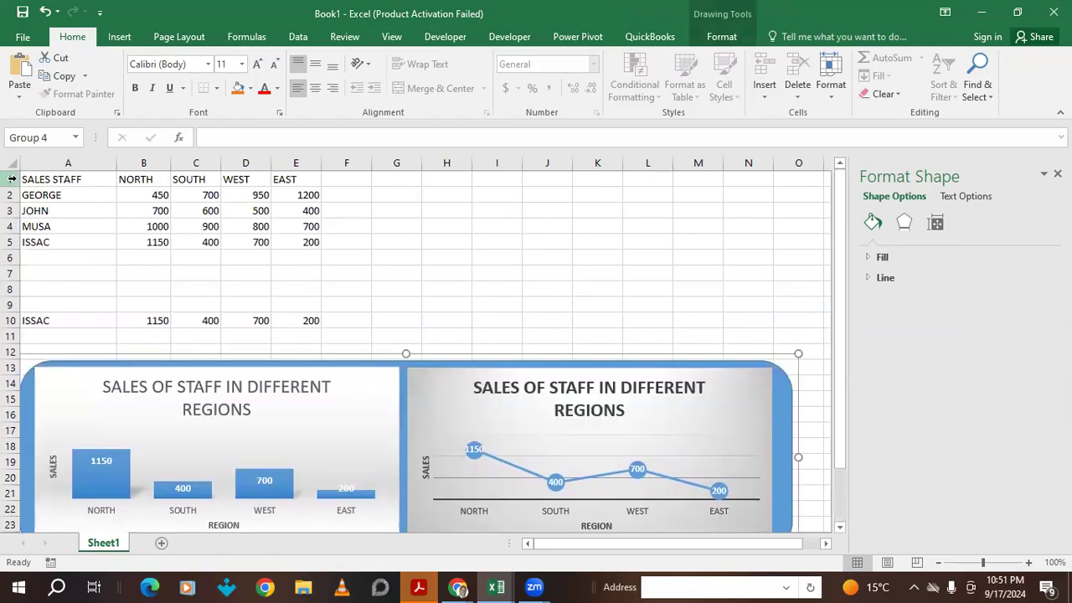
drag(25, 177, 780, 300)
scroll(586, 335, up, 4)
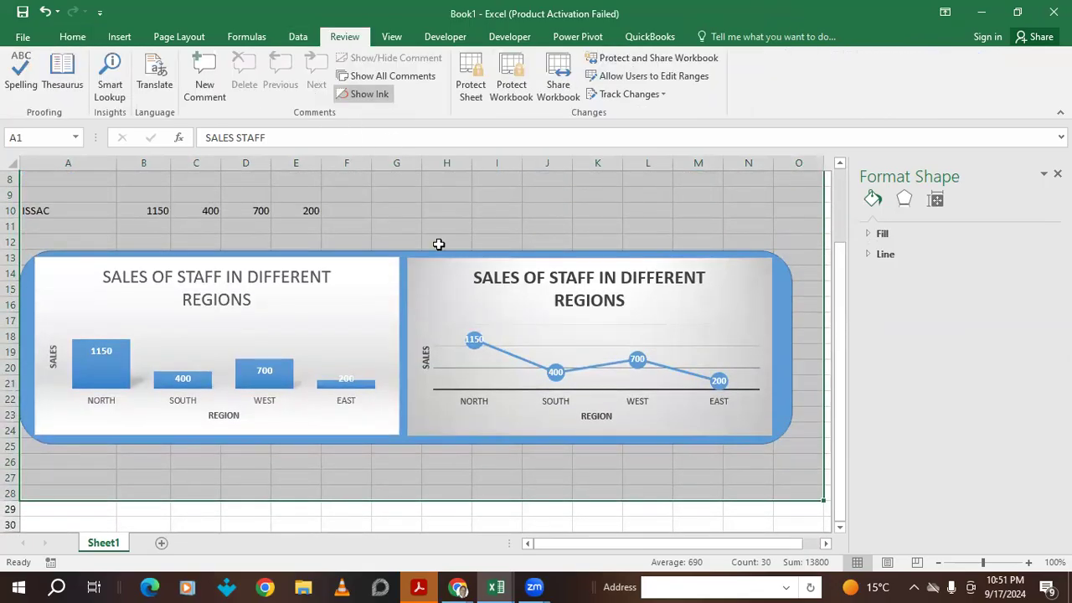
scroll(425, 318, up, 3)
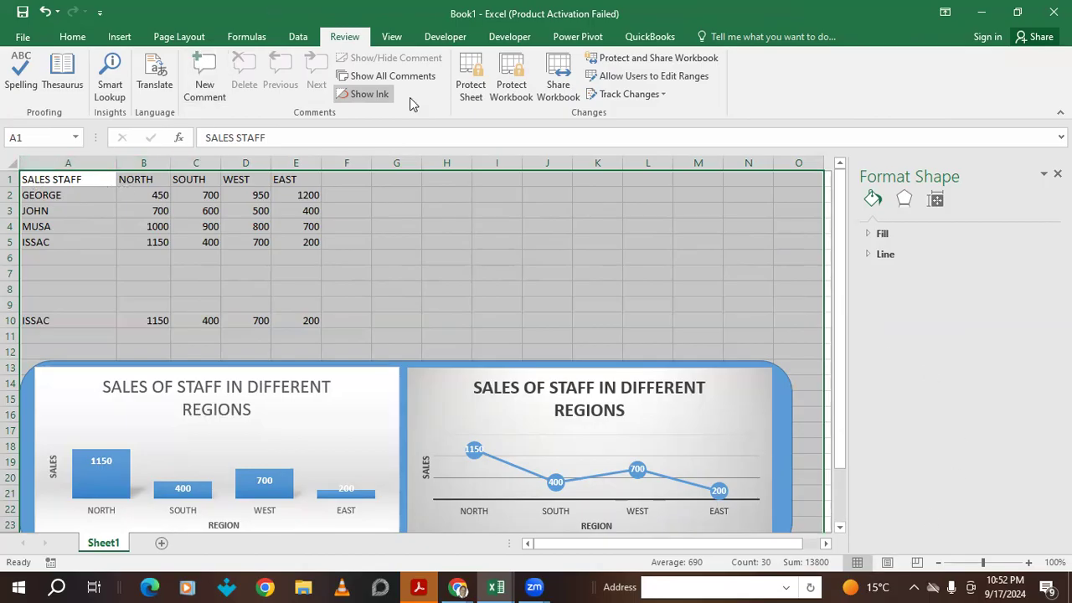
- Minimize Excel, dismiss Acrobat's file-open error, minimize Reader, and reposition the Excel window
key(super+Down)
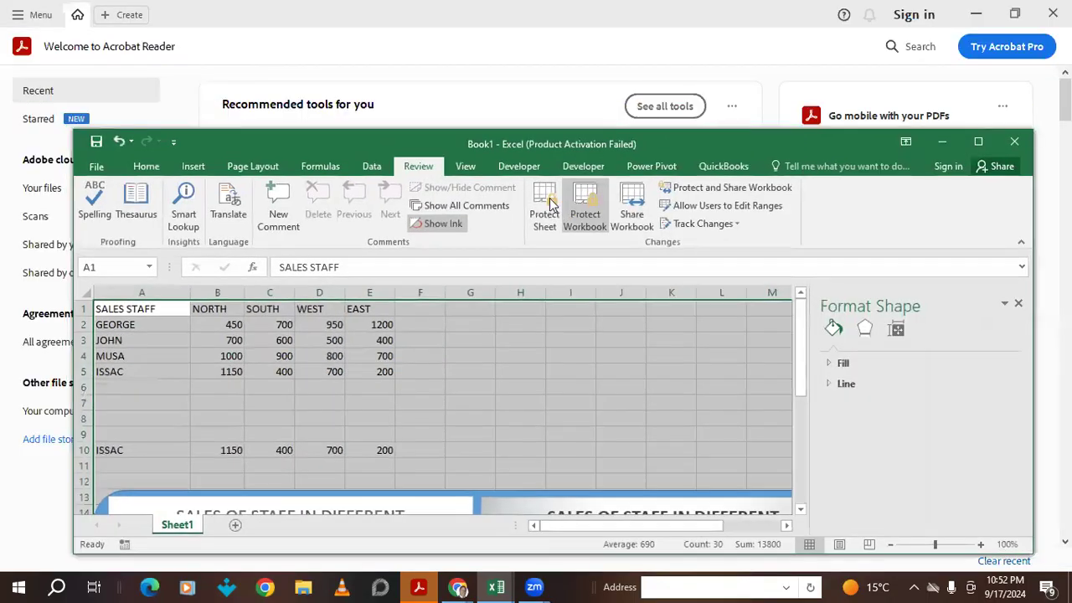
key(super+Down)
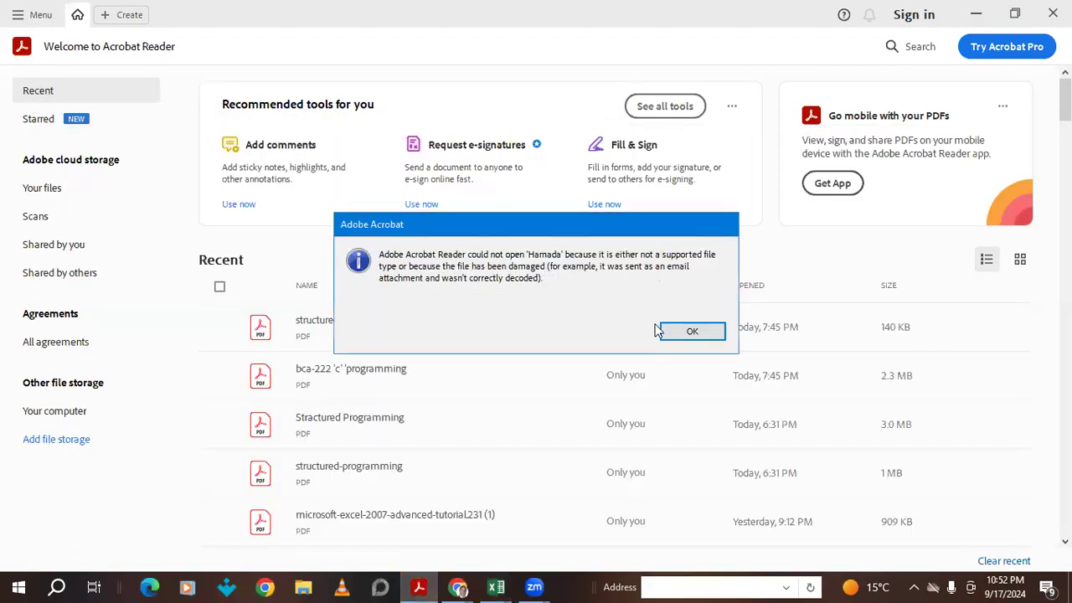
click(695, 333)
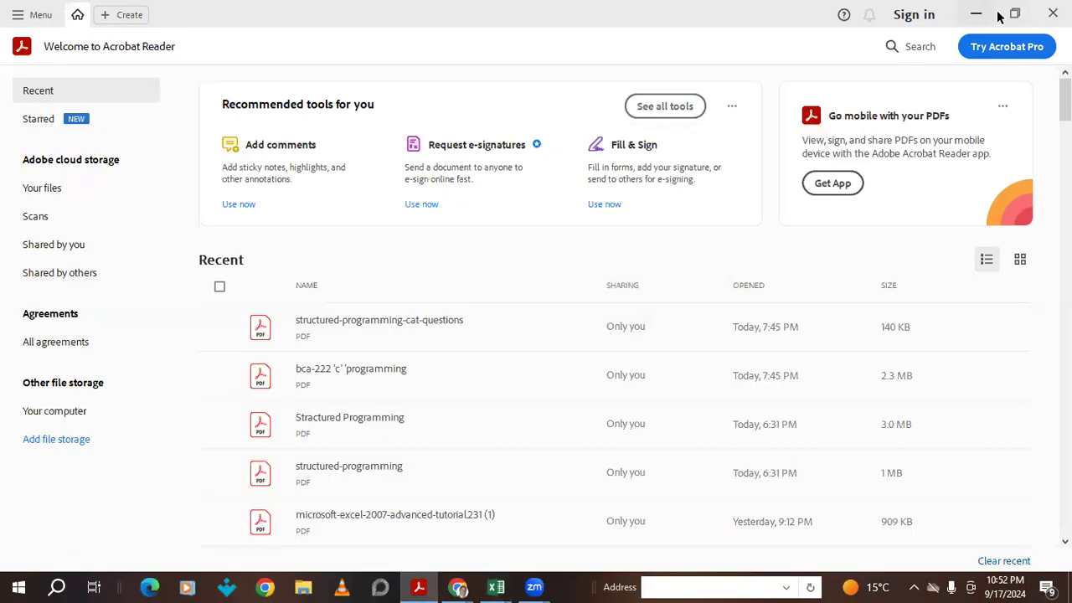
click(976, 14)
drag(829, 145, 767, 75)
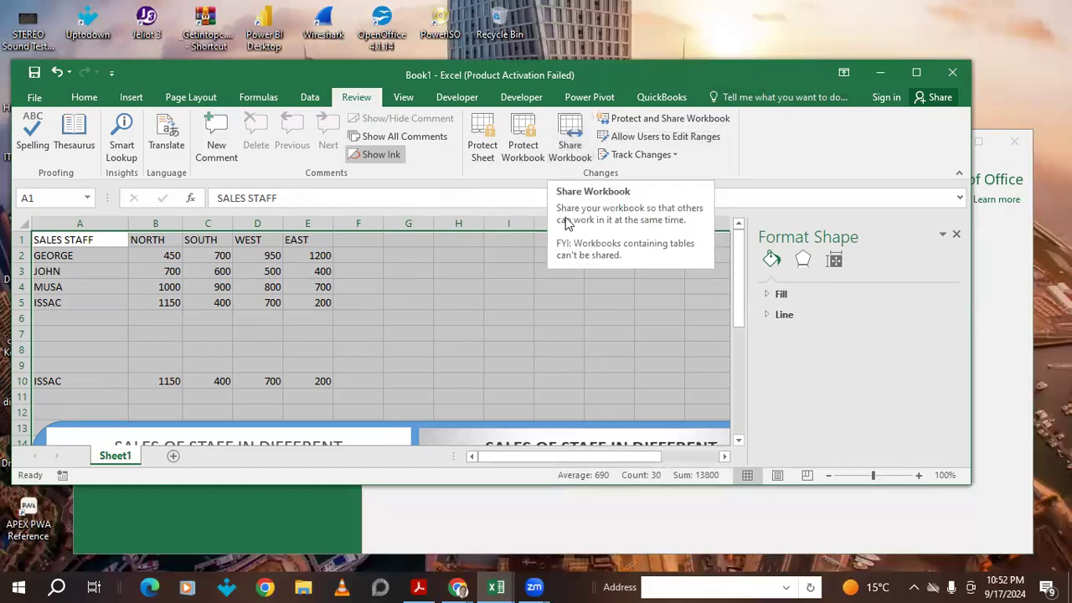
- Password-protect Sheet1, allowing formatting, inserting and deleting rows and columns, plus inserting hyperlinks
click(570, 147)
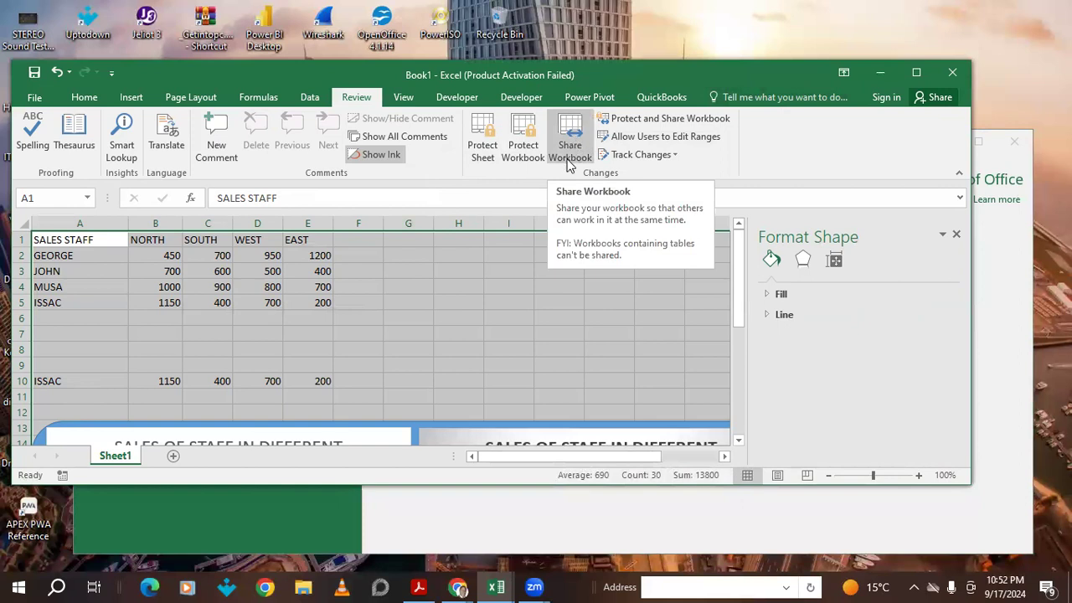
click(482, 149)
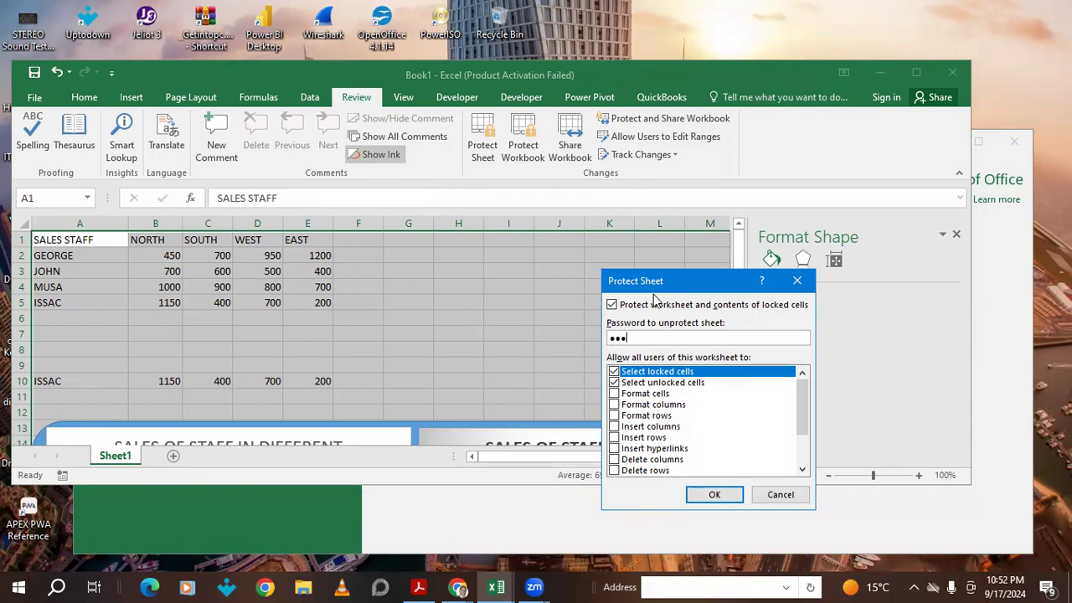
click(616, 396)
click(613, 405)
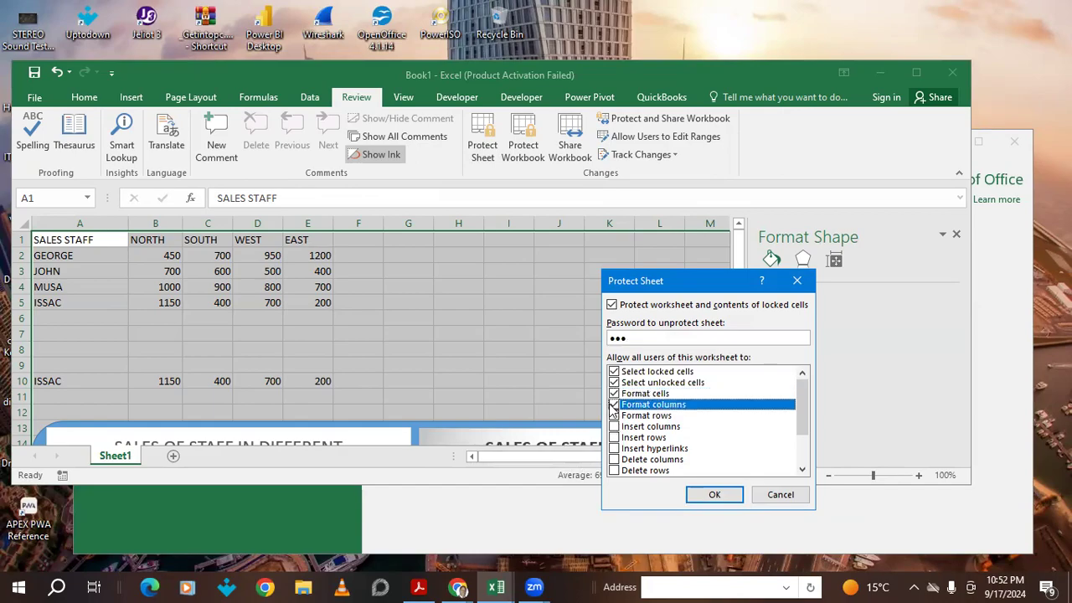
click(614, 416)
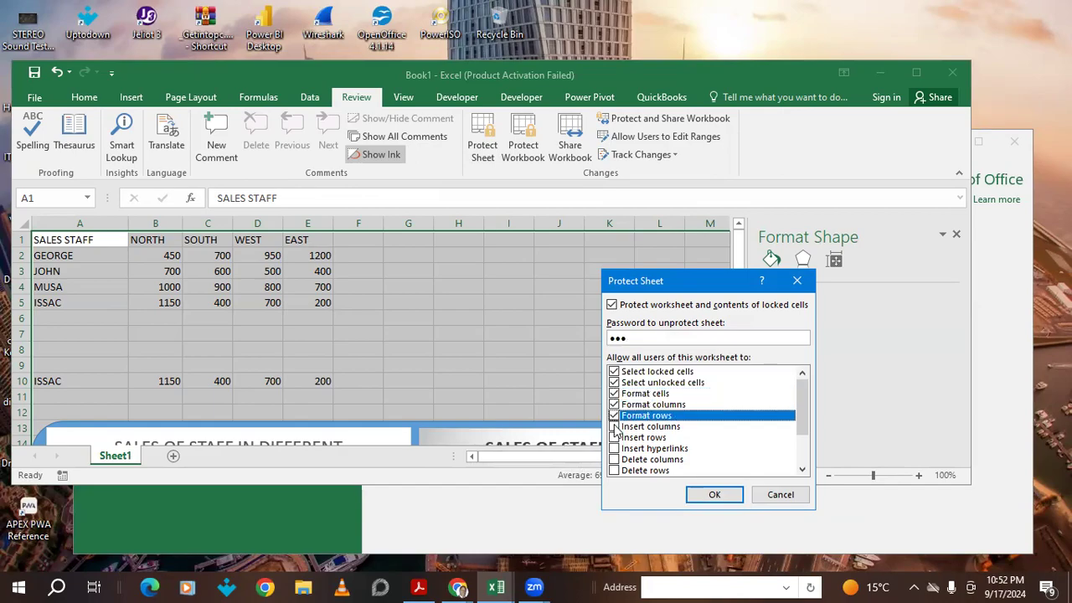
click(615, 427)
click(615, 438)
click(615, 449)
click(614, 460)
click(614, 470)
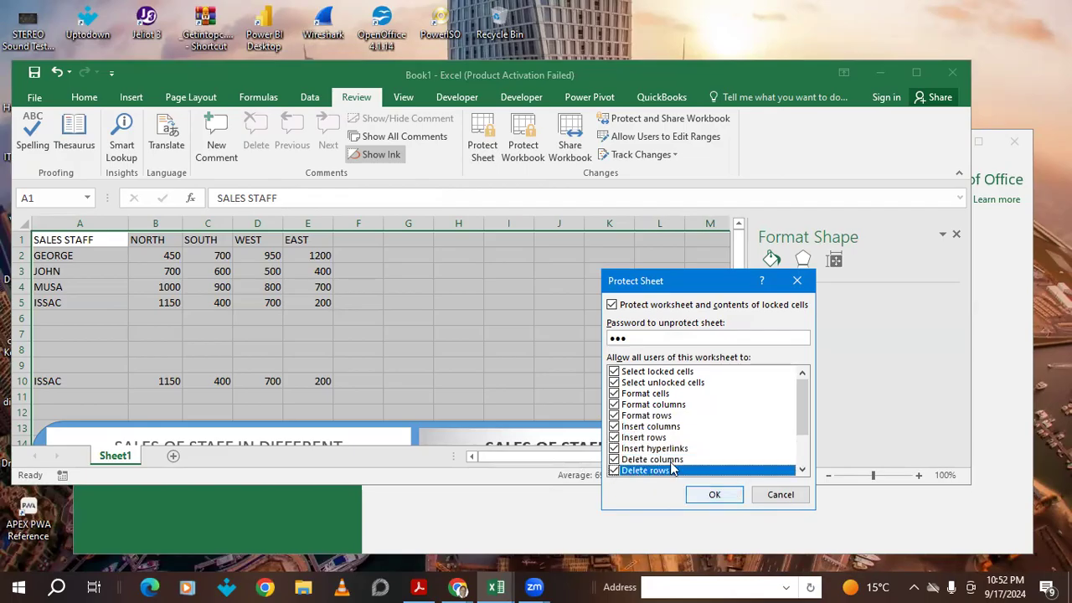
scroll(670, 419, down, 2)
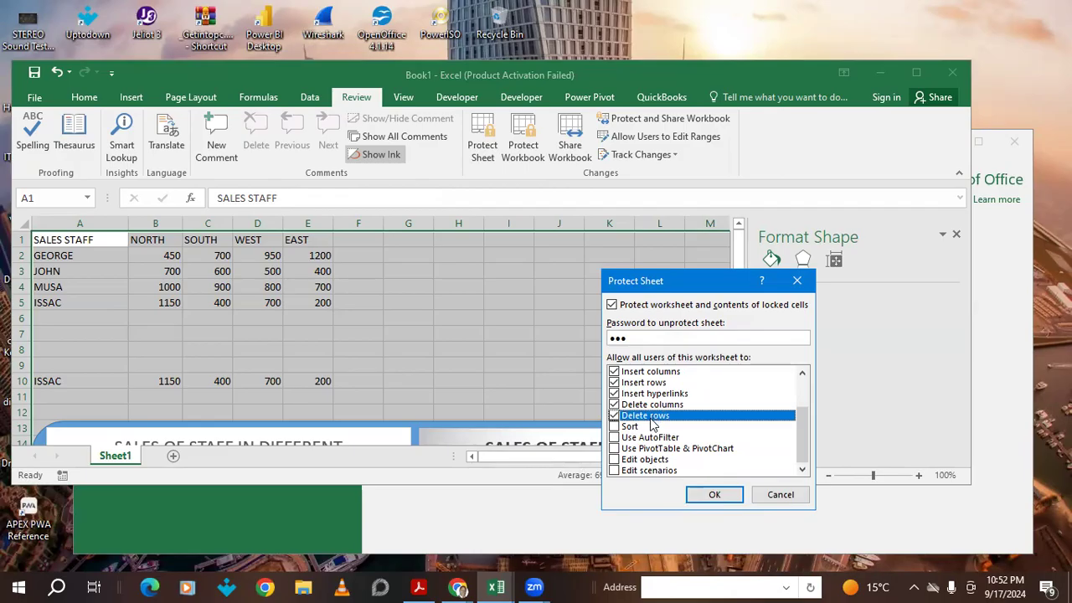
click(714, 495)
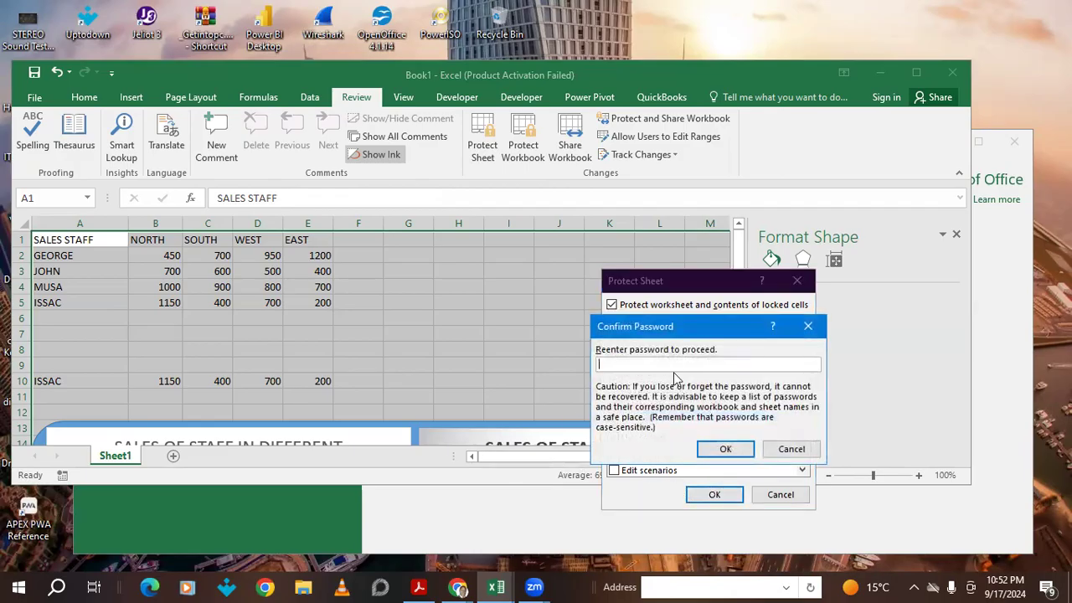
- Confirm the protection password, maximize the Excel window, and select the EAST column
click(705, 449)
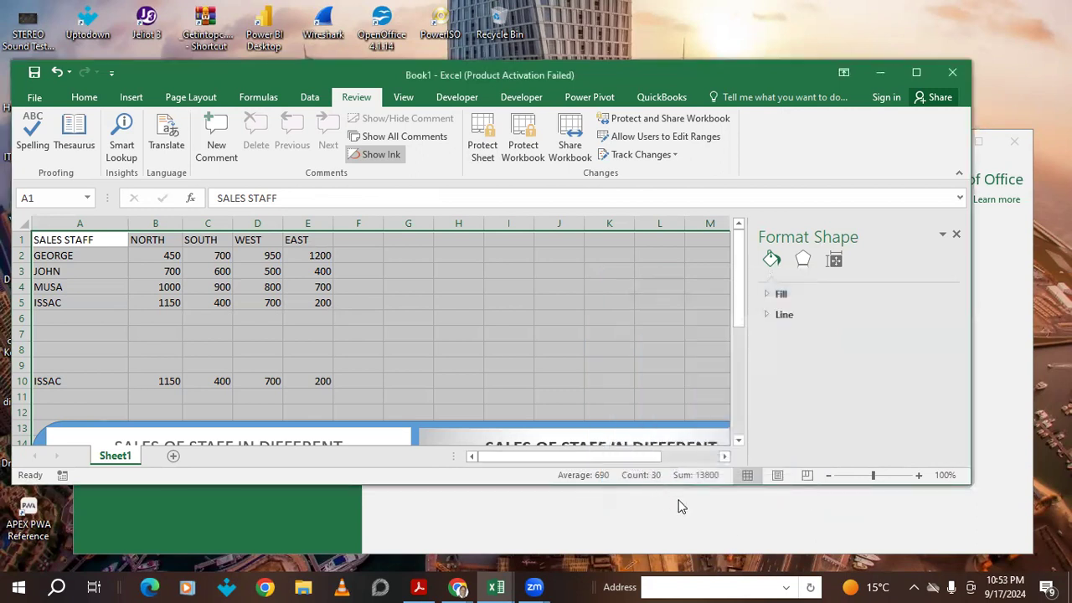
click(916, 72)
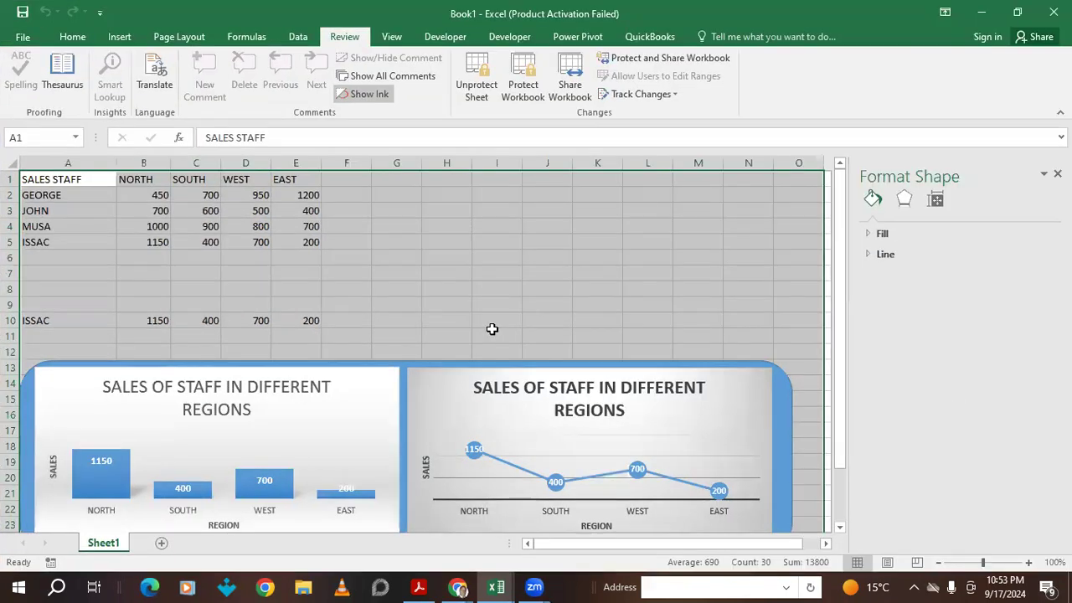
click(308, 223)
click(310, 164)
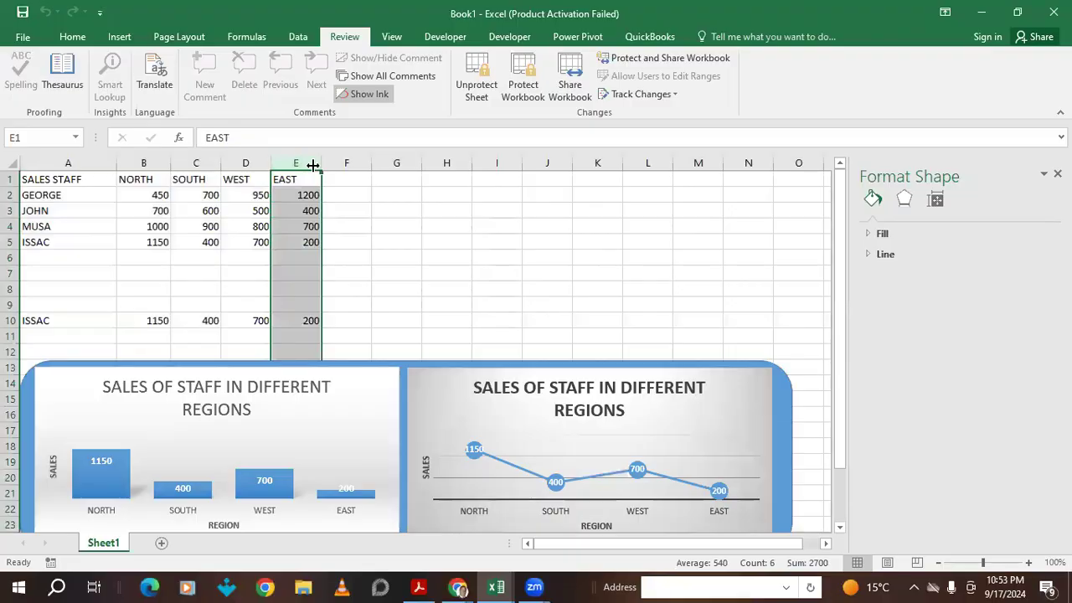
- Try deleting column E, accept the locked-cell refusal, and select the sales data
right_click(312, 166)
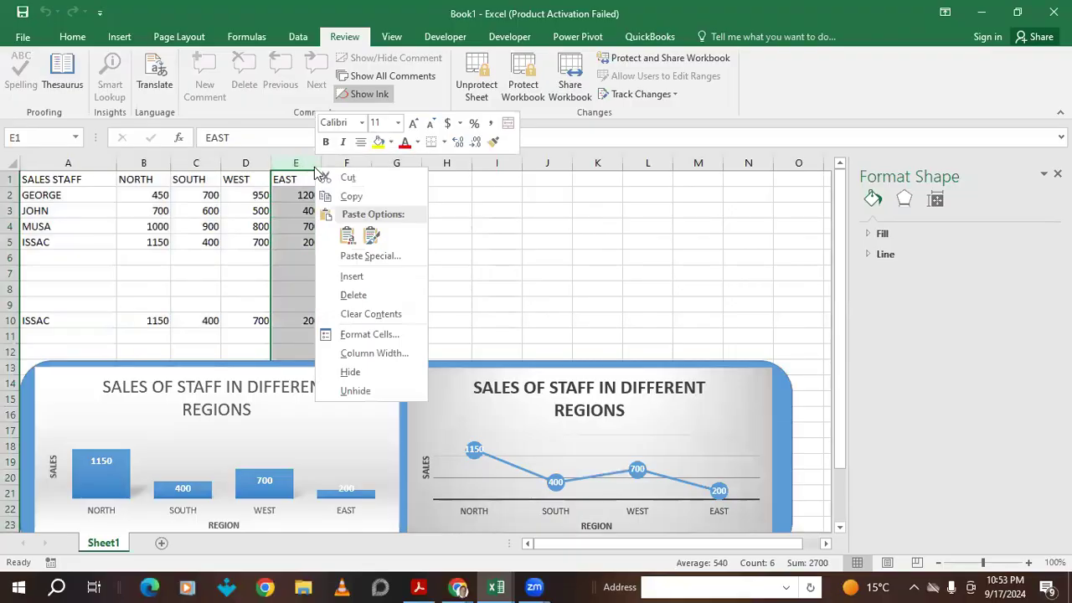
click(353, 297)
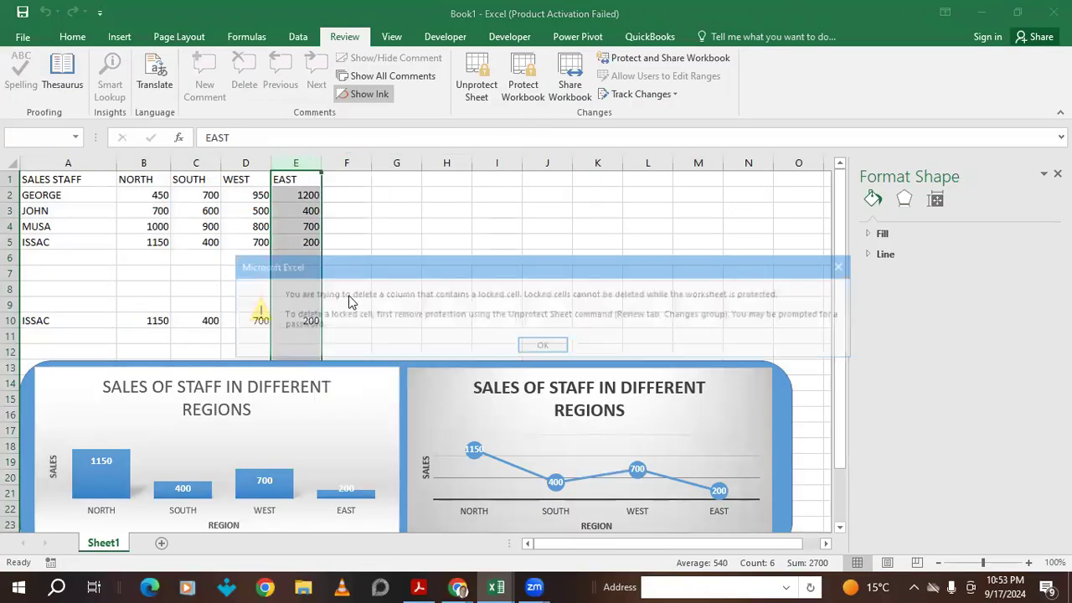
click(543, 348)
click(191, 226)
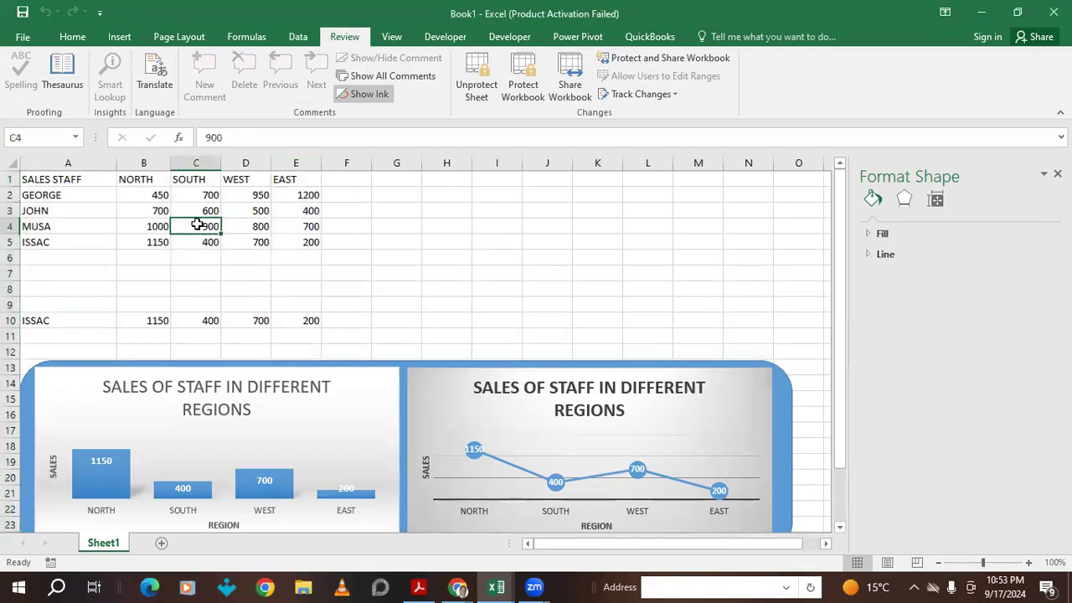
drag(36, 179, 793, 494)
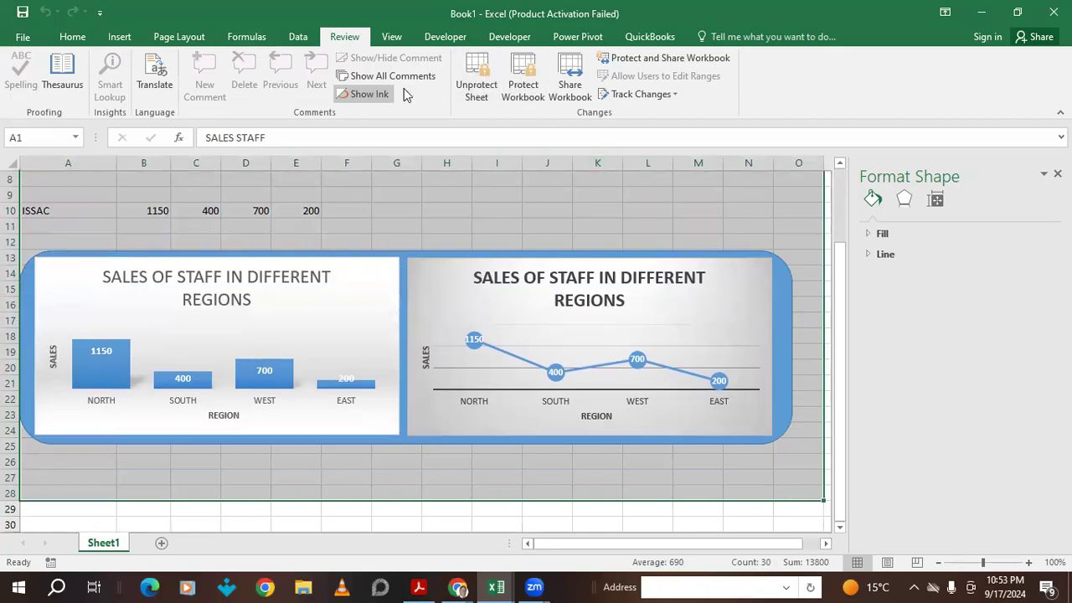
- Unprotect Sheet1 by entering its password
click(476, 91)
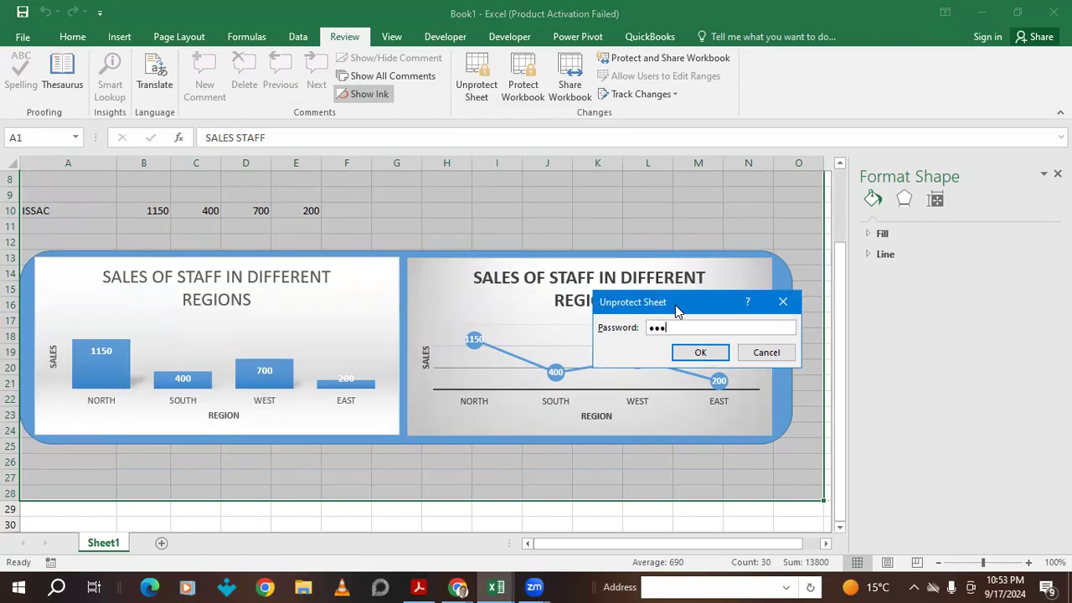
click(700, 352)
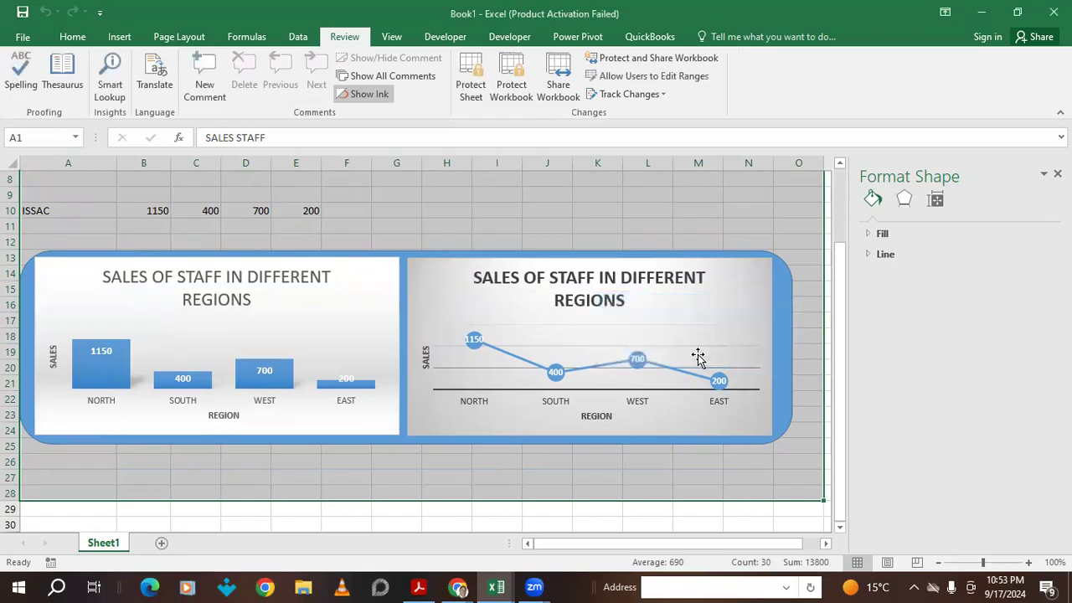
scroll(411, 323, up, 3)
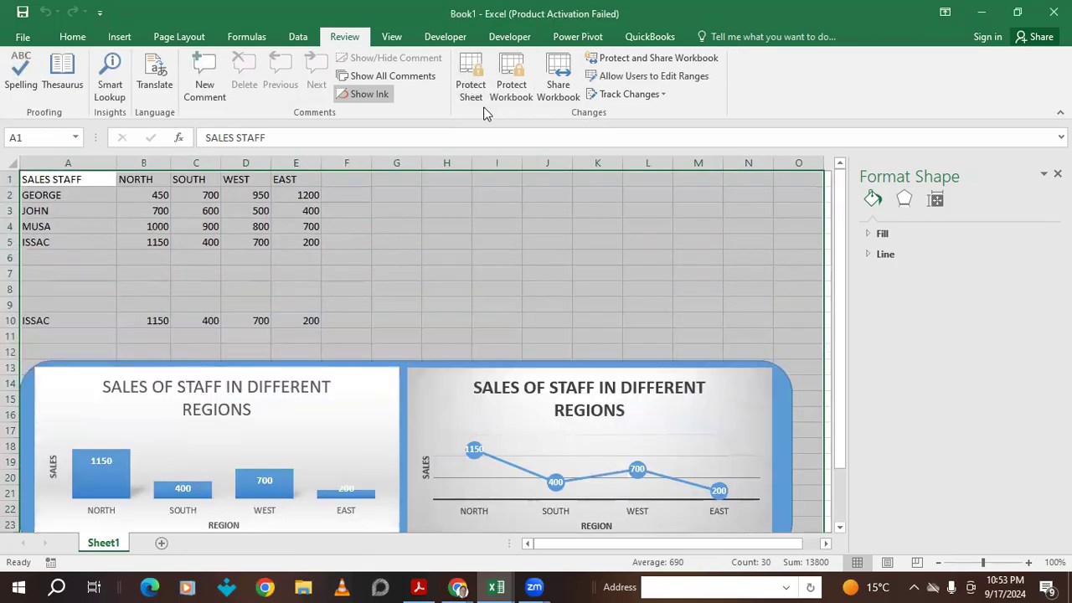
- Re-protect Sheet1 allowing Sort, AutoFilter, PivotTables, Edit objects and Edit scenarios, confirming the password
click(474, 87)
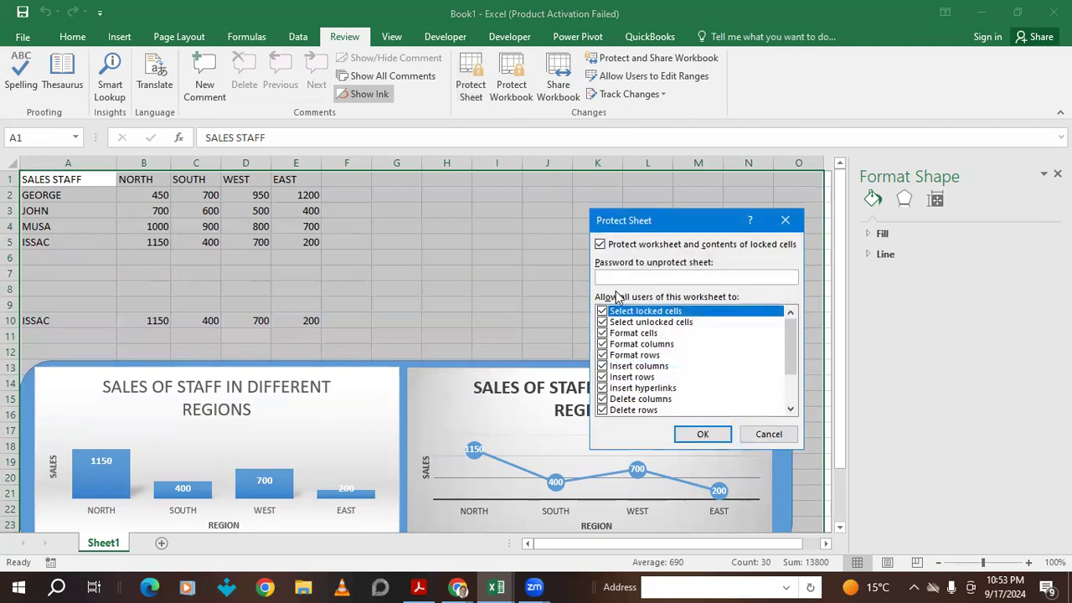
scroll(628, 377, down, 2)
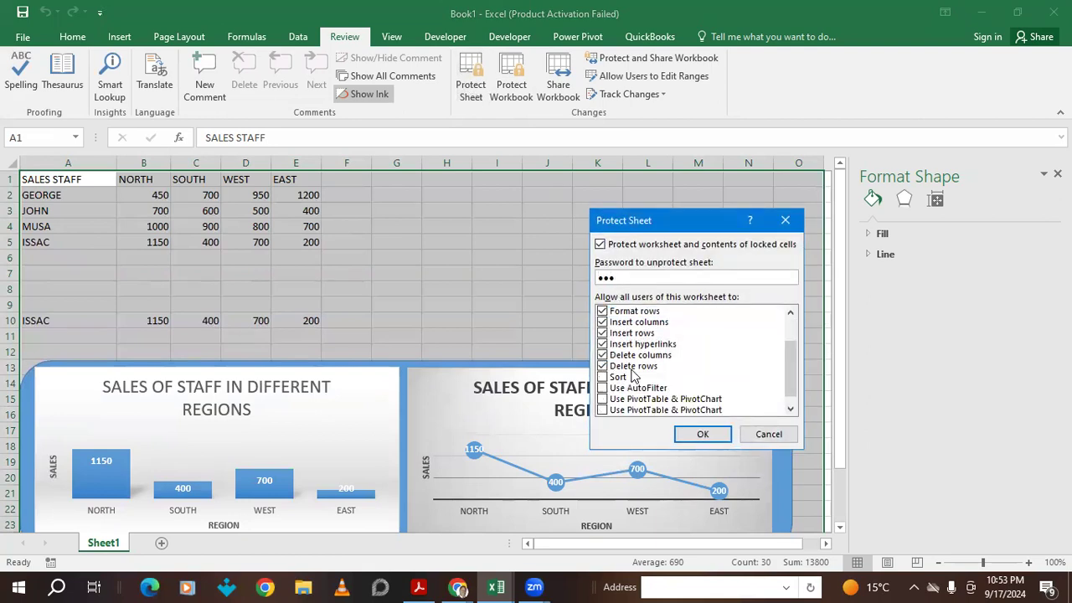
click(602, 366)
click(602, 377)
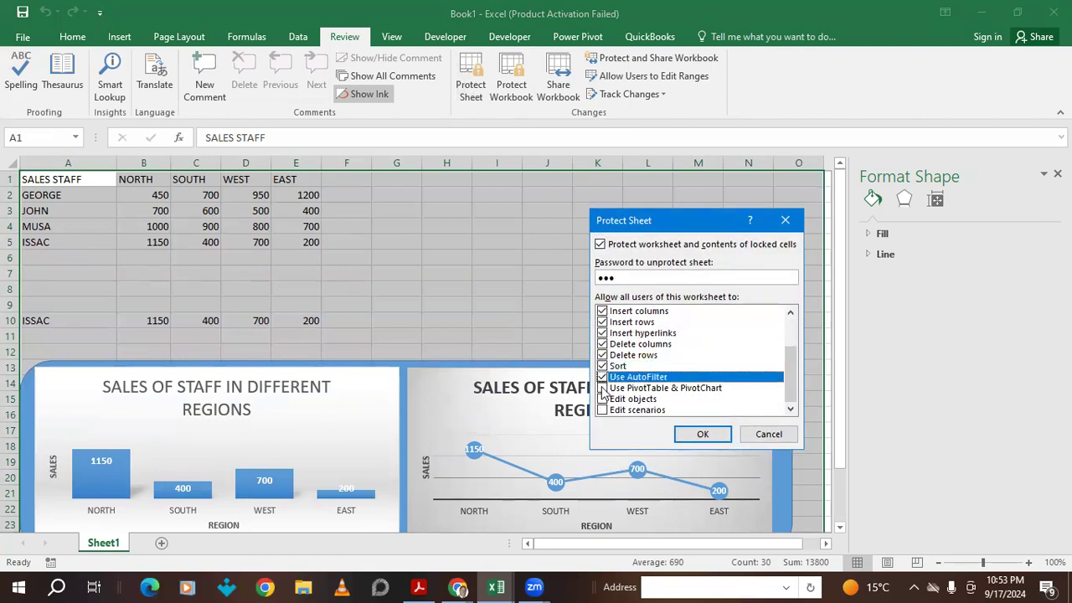
click(602, 388)
click(602, 399)
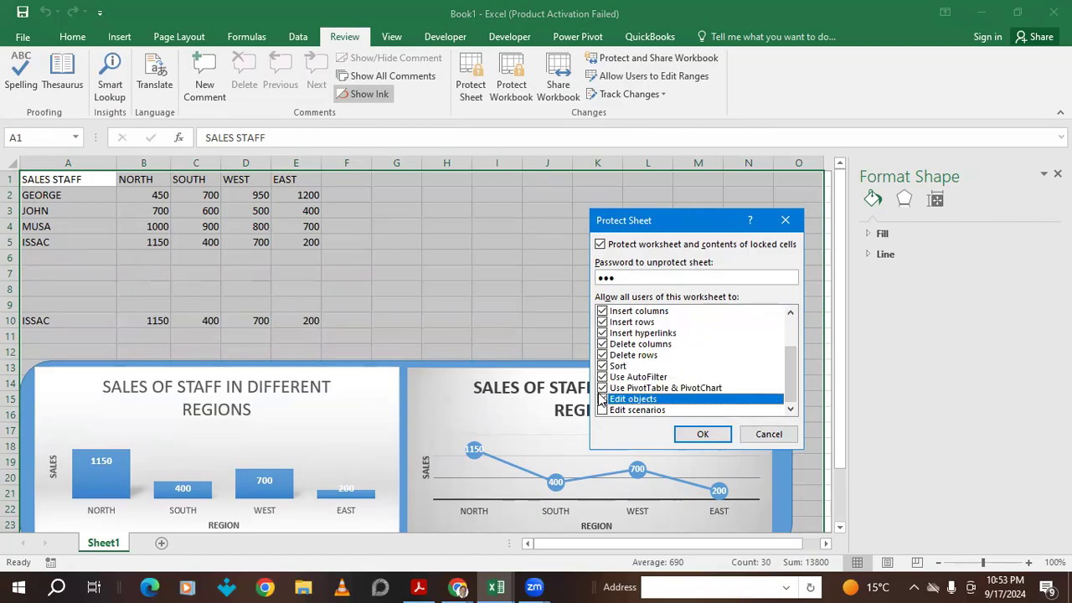
click(602, 410)
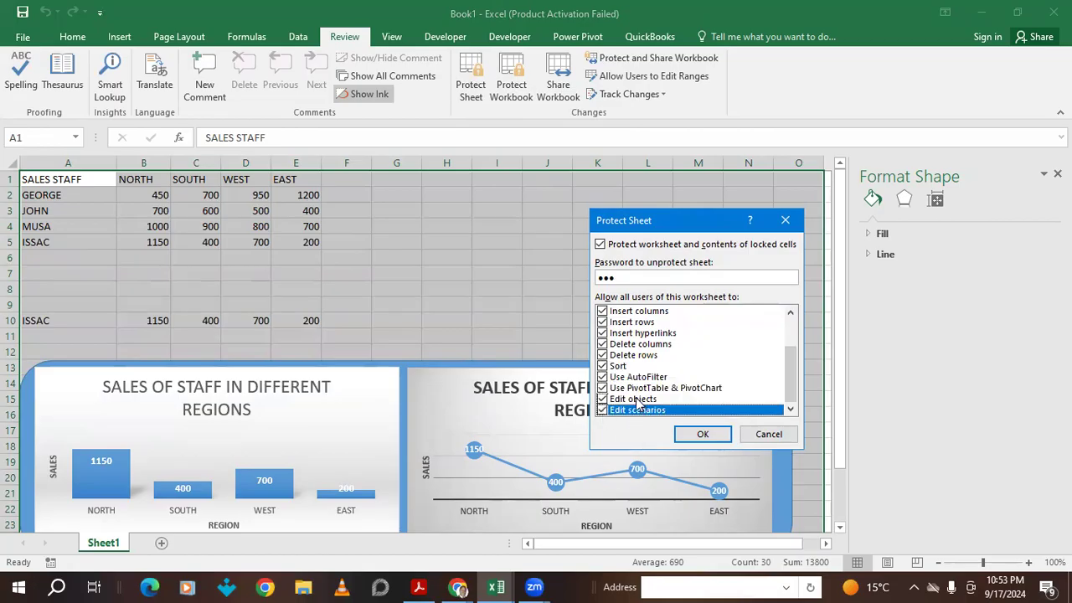
scroll(632, 351, up, 2)
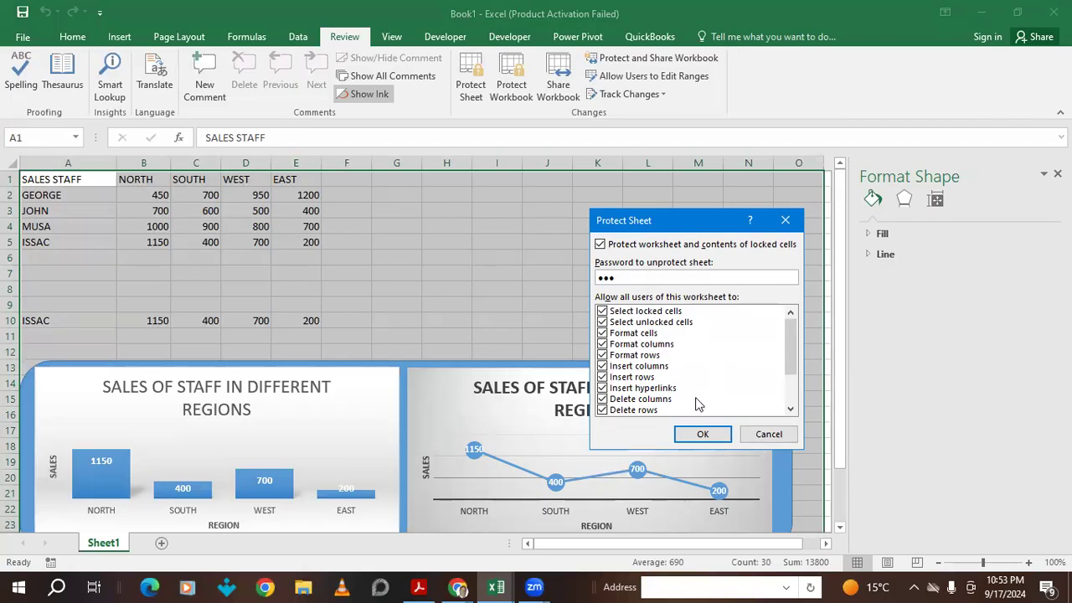
click(691, 430)
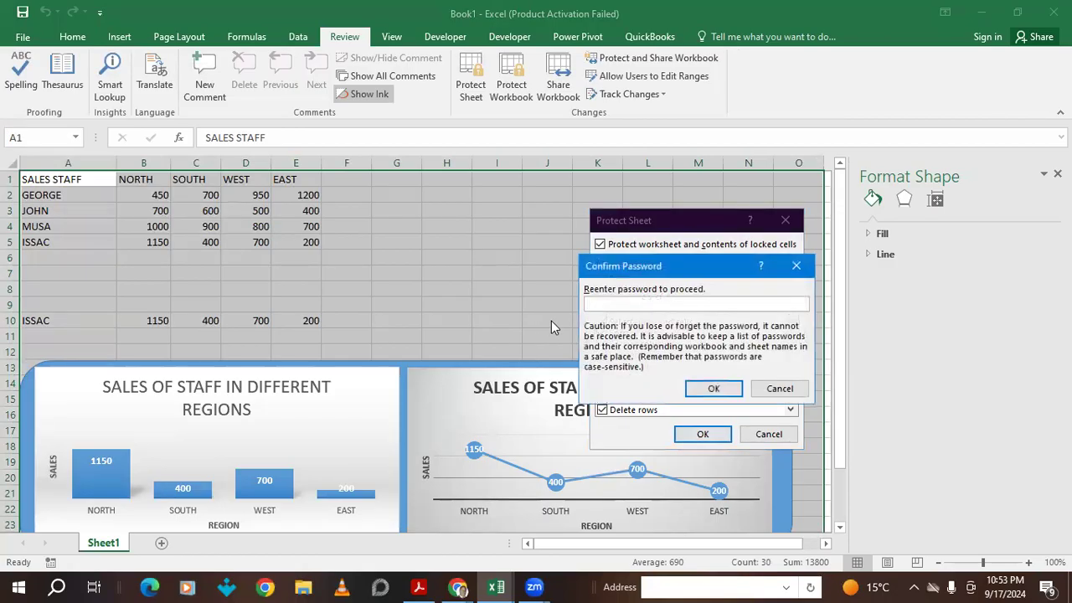
text(123)
click(709, 388)
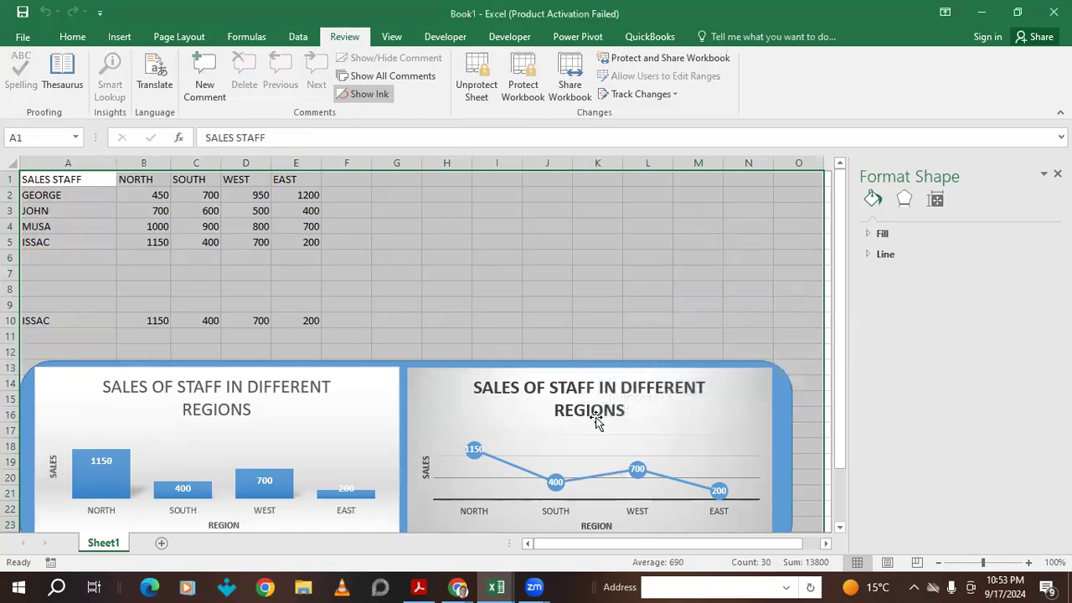
click(175, 245)
click(74, 198)
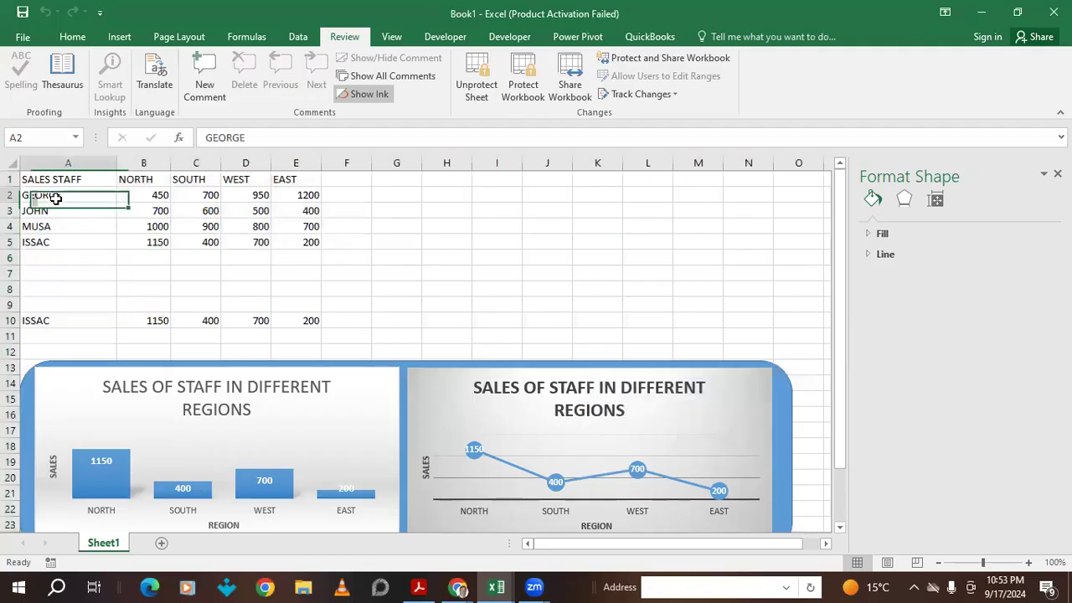
key(Delete)
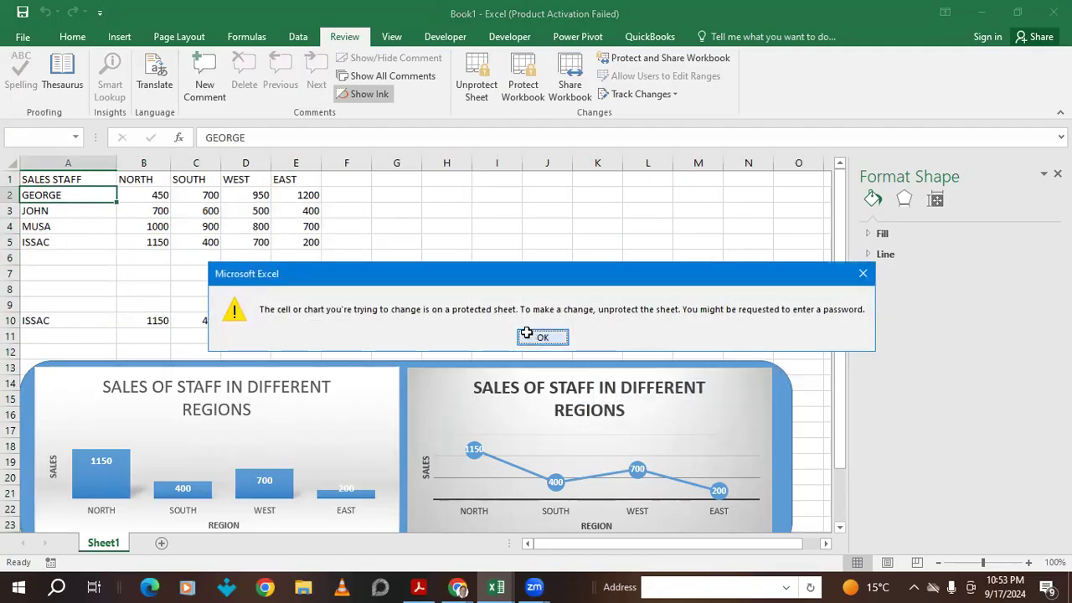
click(522, 335)
click(12, 242)
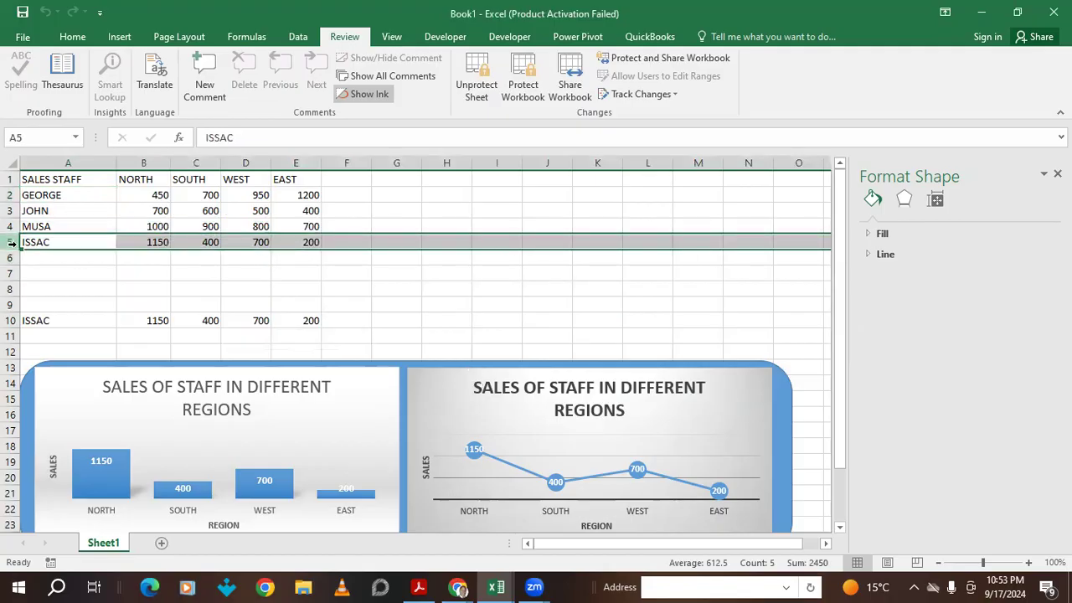
right_click(12, 242)
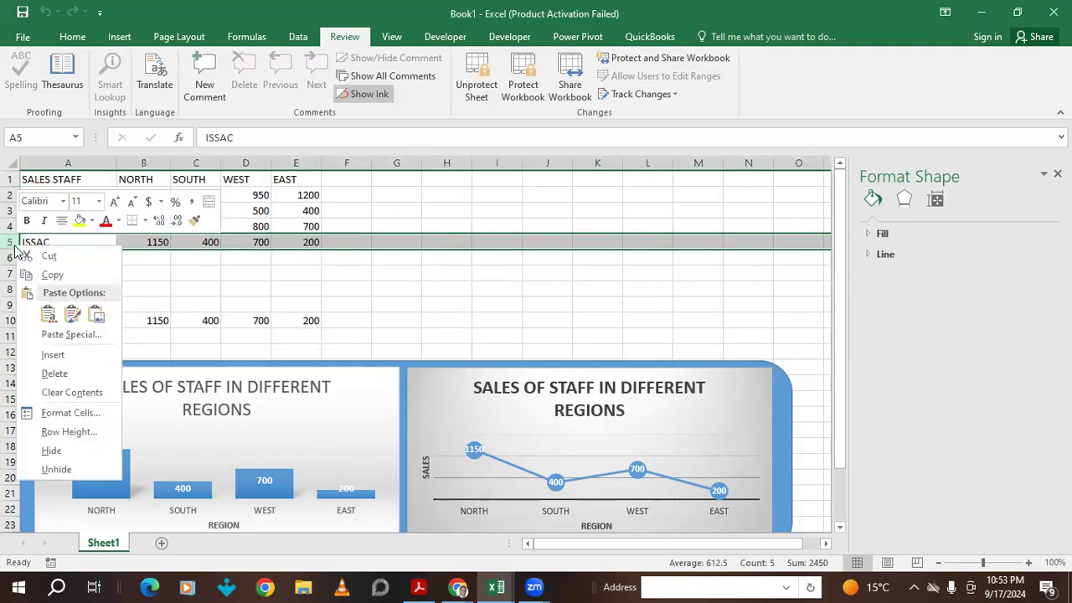
click(53, 355)
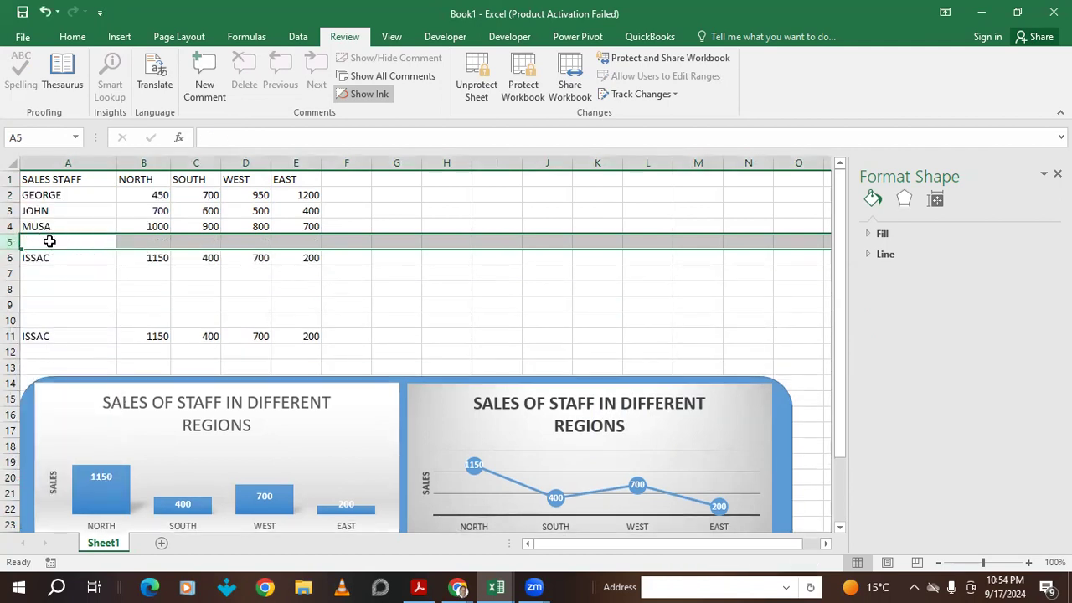
click(143, 162)
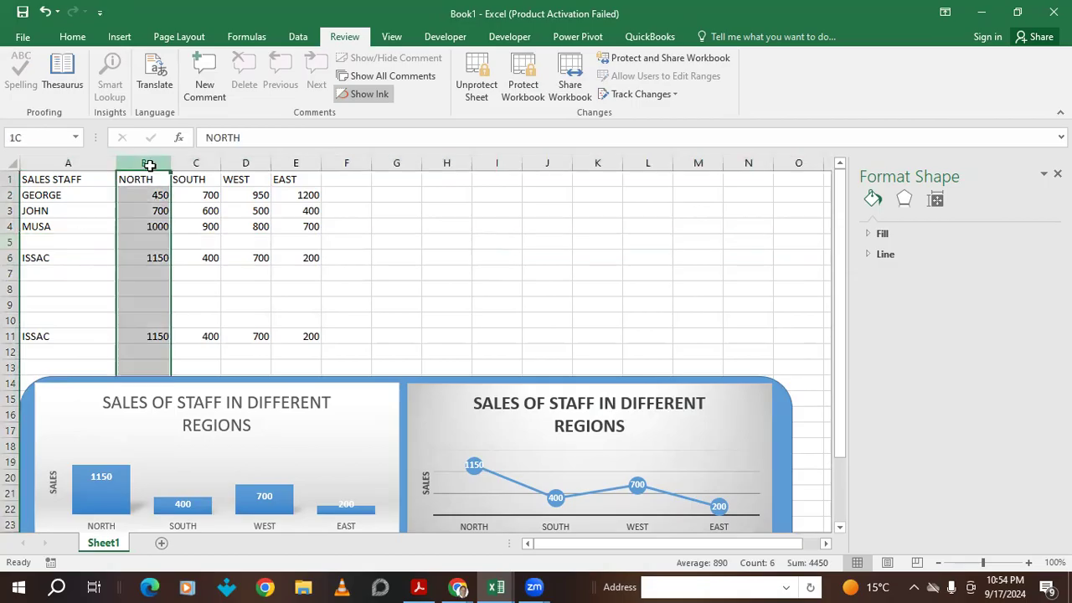
right_click(149, 165)
click(188, 275)
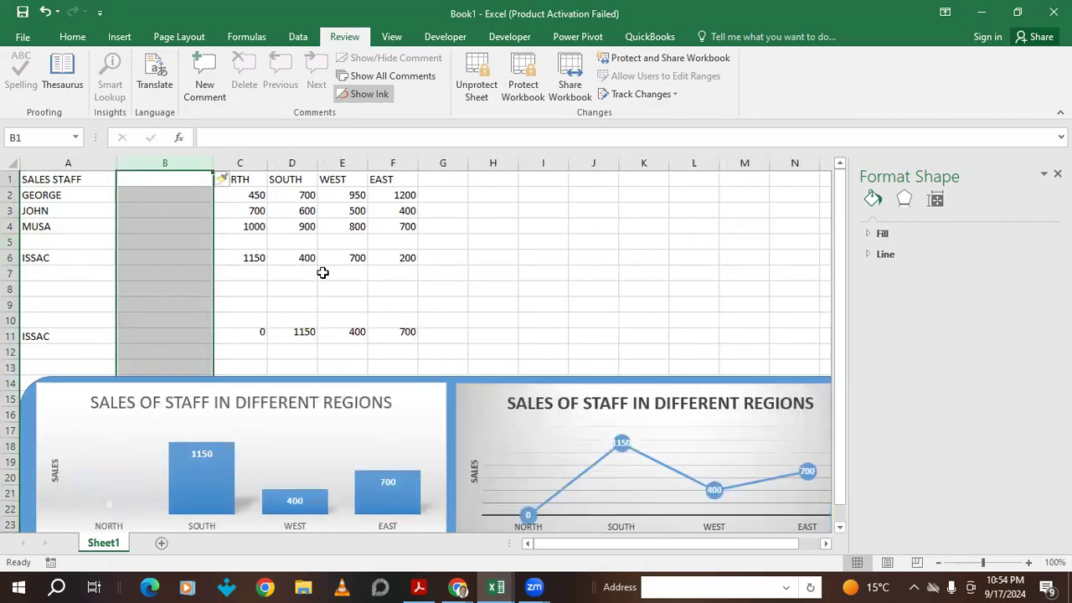
click(464, 305)
double_click(166, 183)
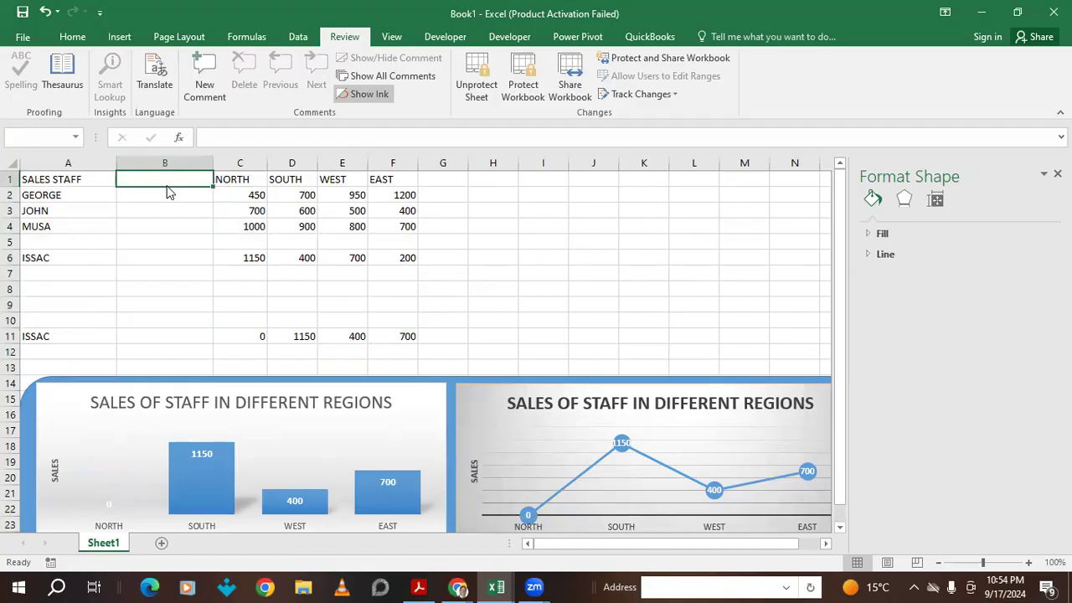
click(542, 337)
click(184, 210)
key(a)
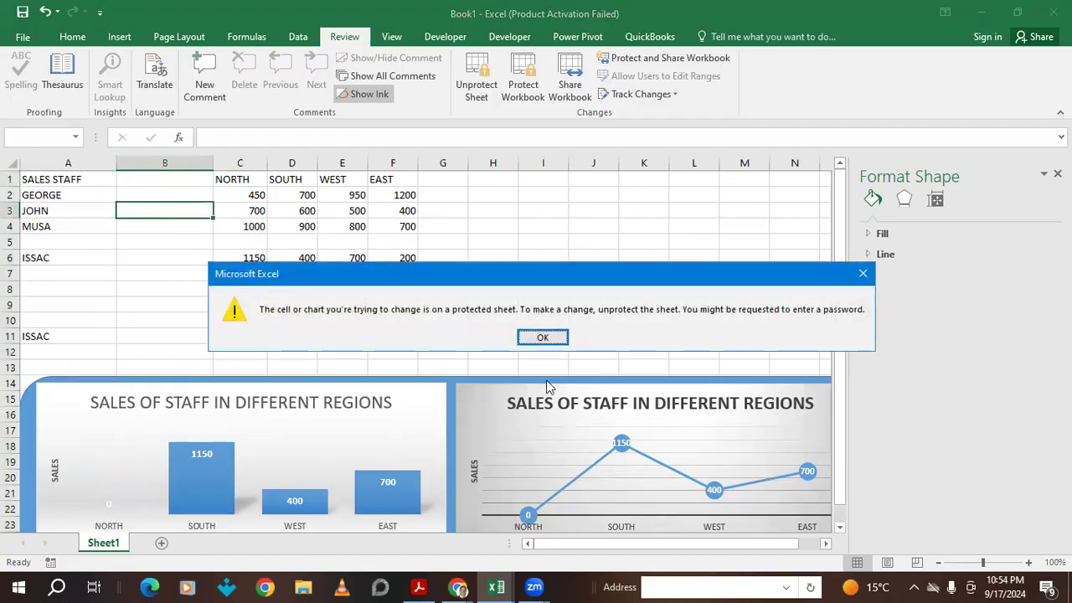
click(550, 338)
click(142, 163)
right_click(147, 165)
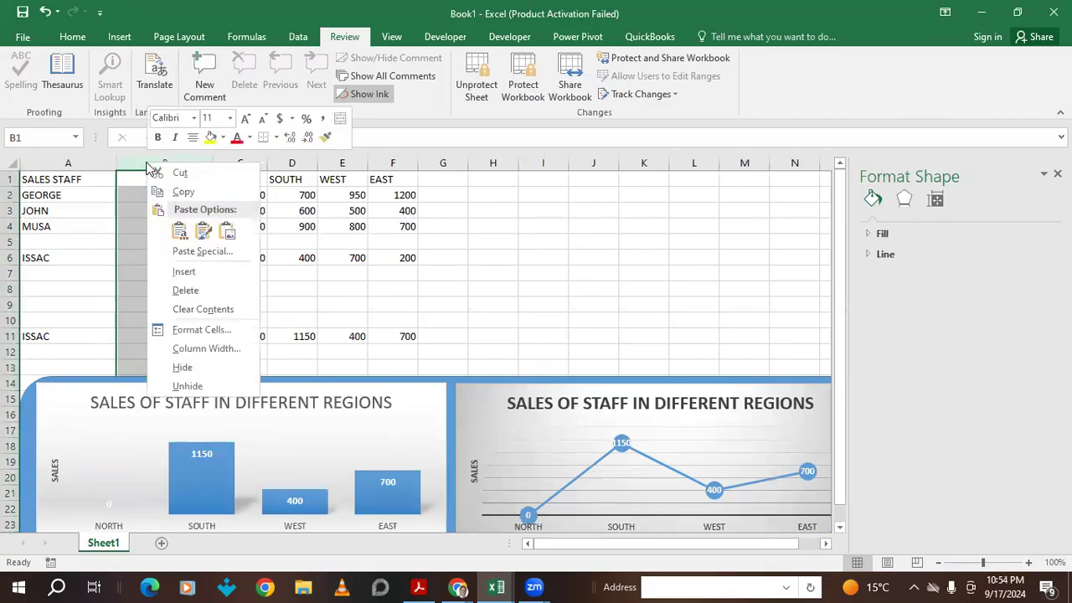
click(185, 290)
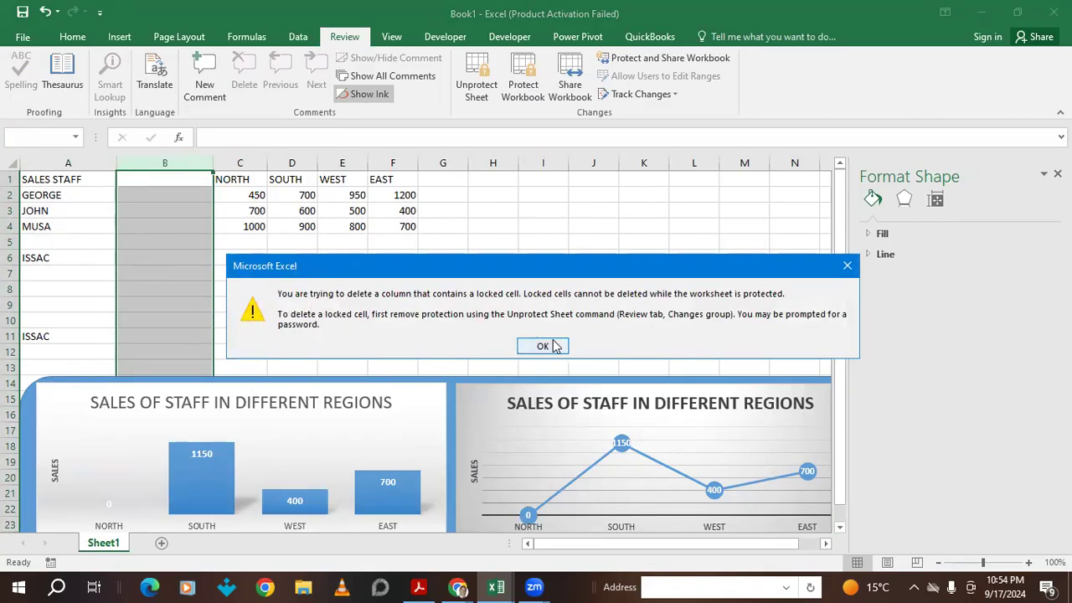
click(543, 346)
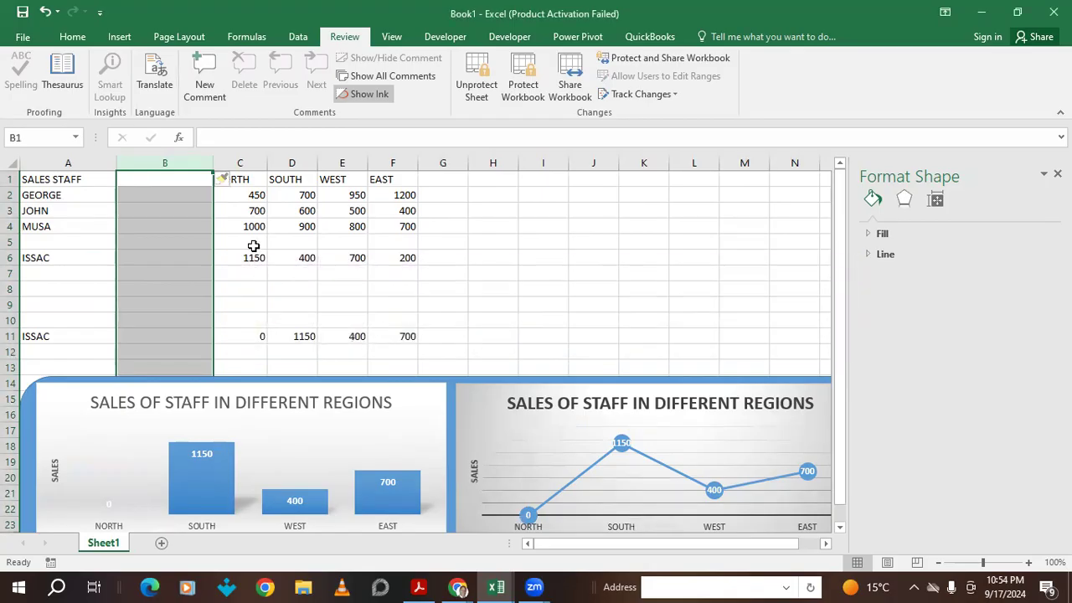
key(ctrl+z)
key(ctrl+z)
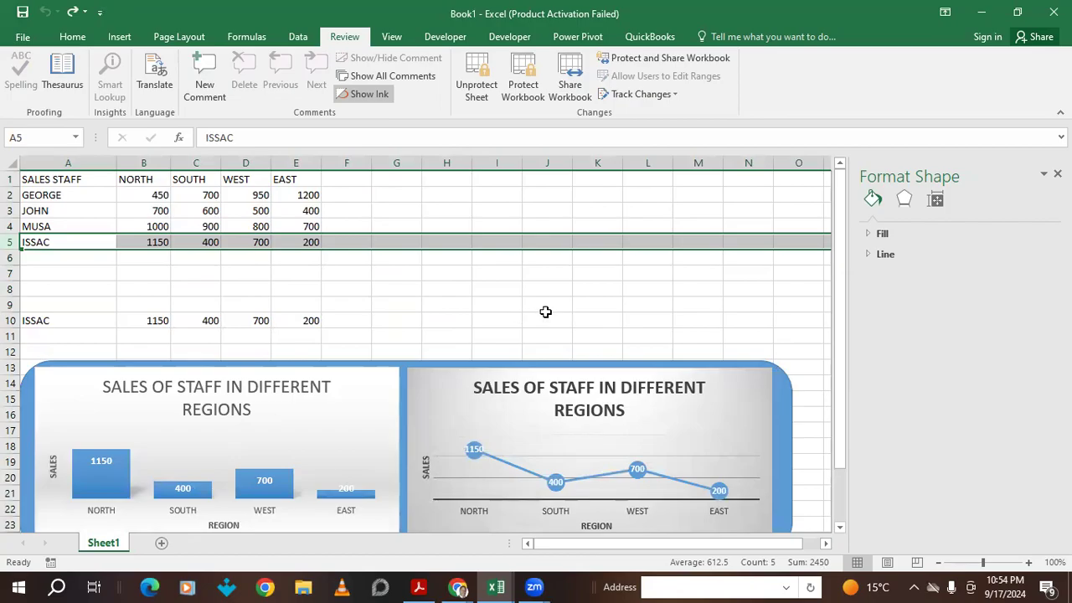
click(714, 211)
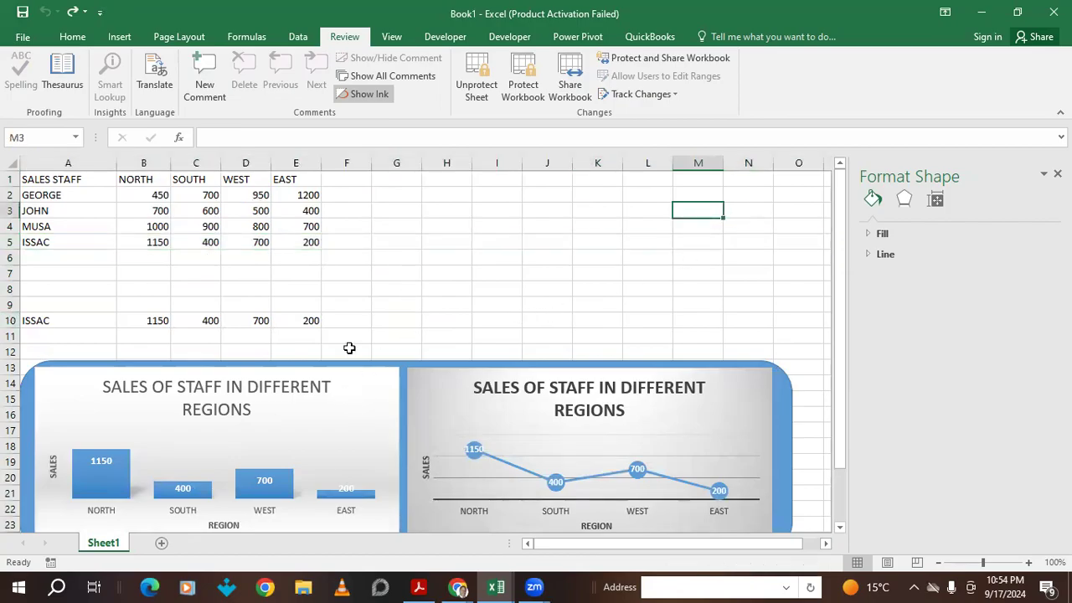
scroll(349, 349, down, 5)
scroll(484, 413, up, 4)
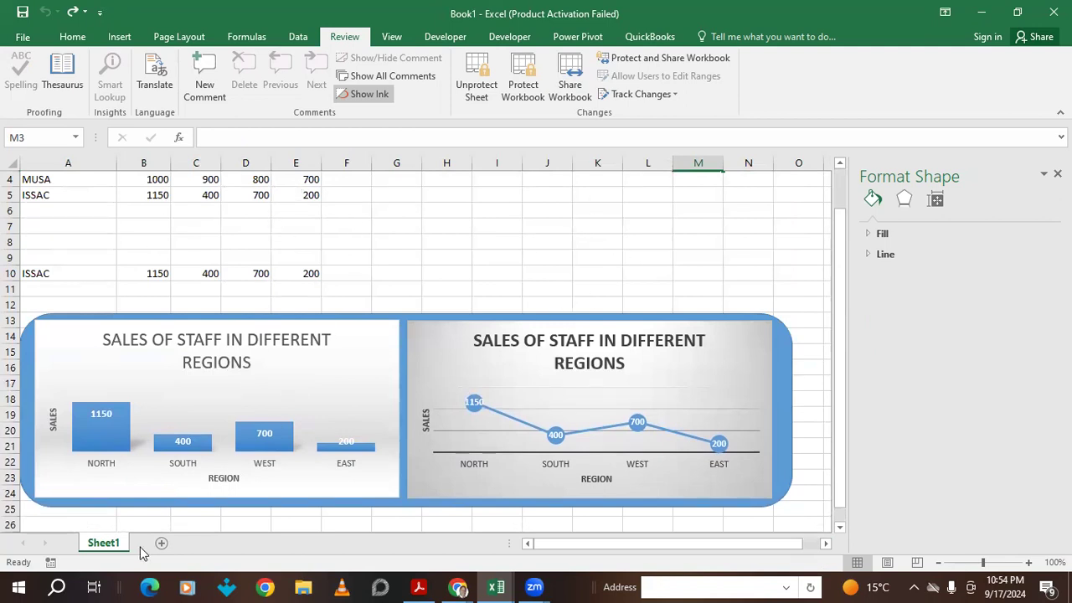
- Add a blank Sheet2 beside Sheet1, restore the full-screen window, and select cell B2
click(162, 543)
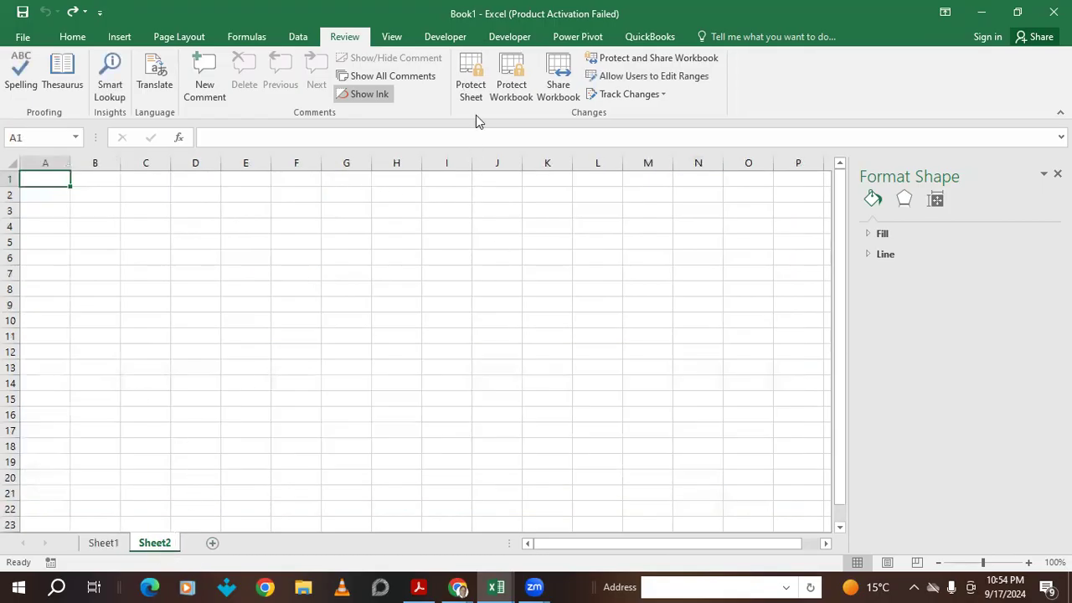
scroll(476, 121, down, 3)
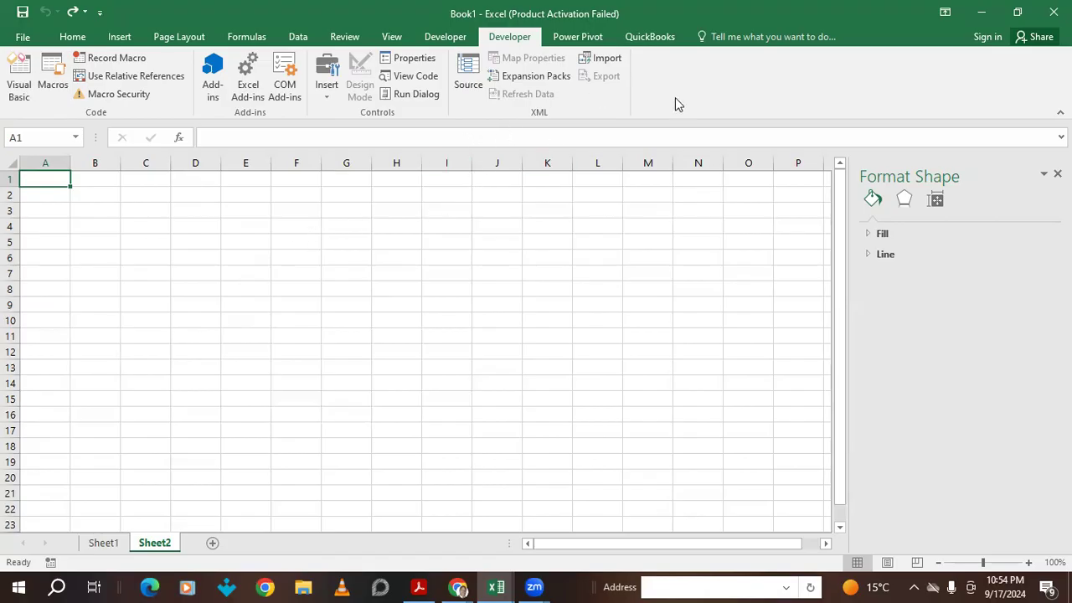
click(1015, 9)
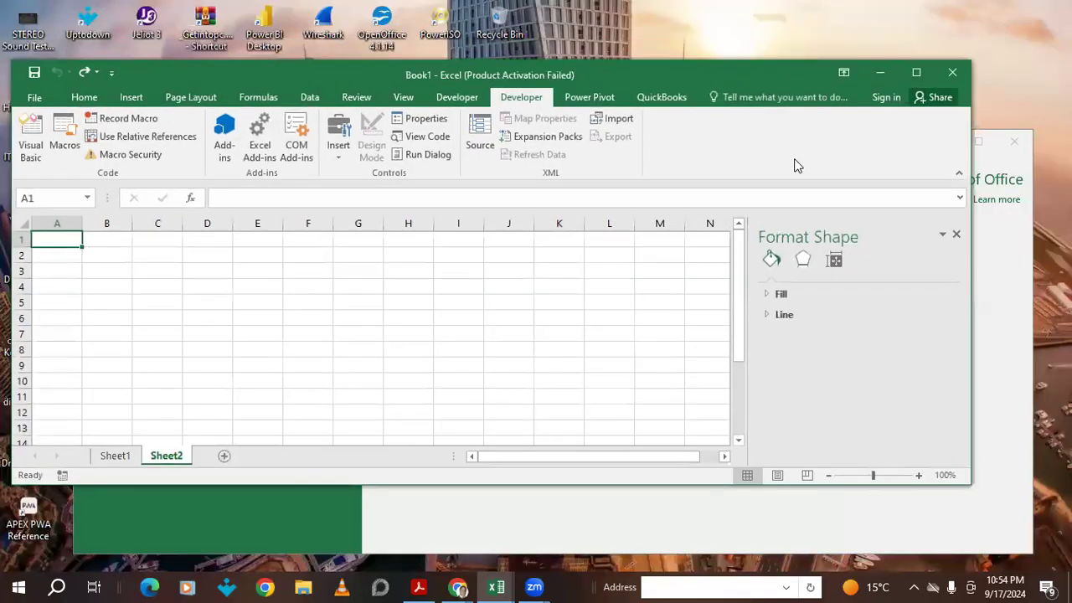
click(916, 72)
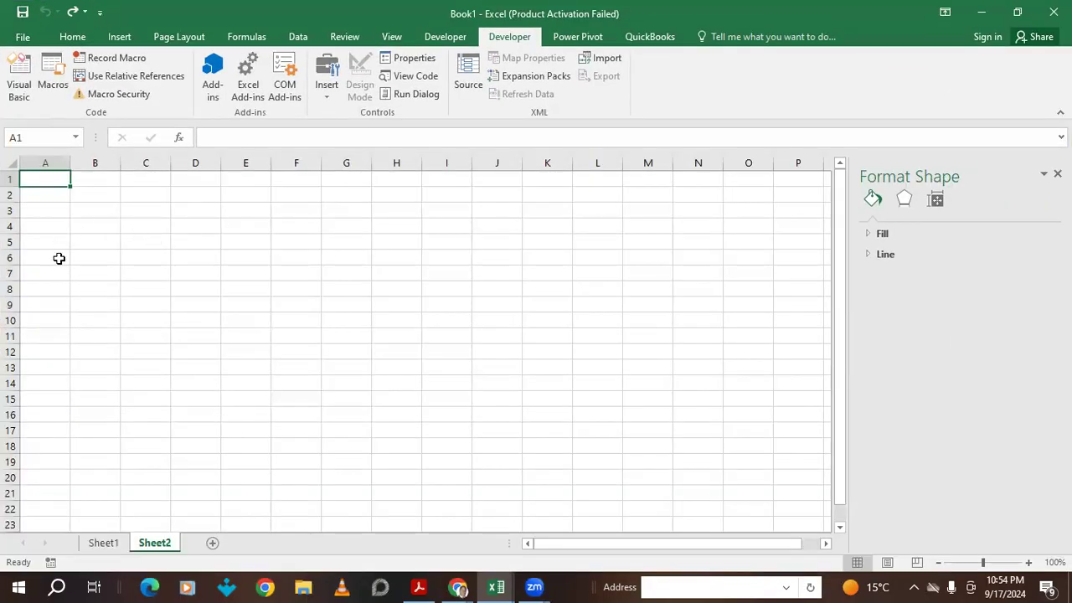
click(100, 195)
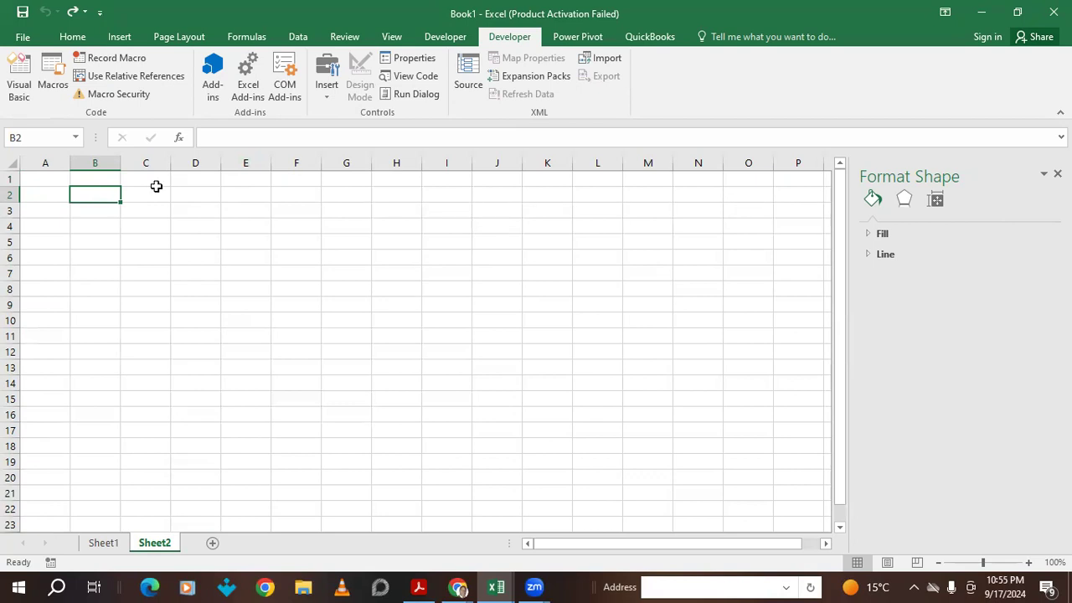
- Enter PRODUCT in B2 and BUYING PRICE in C2, widening column C
text(SA)
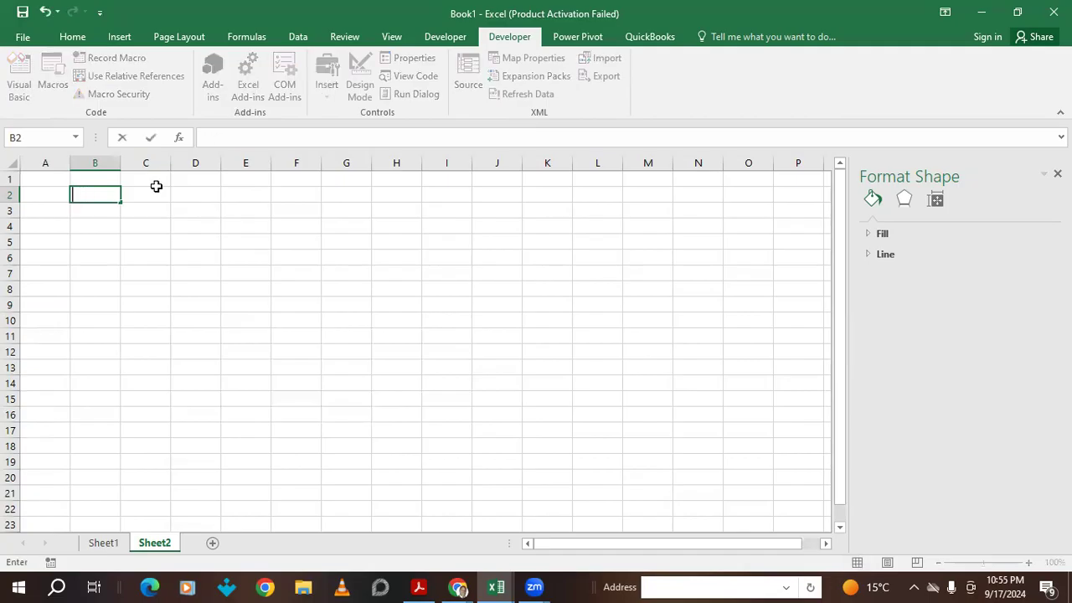
text(RODUCT)
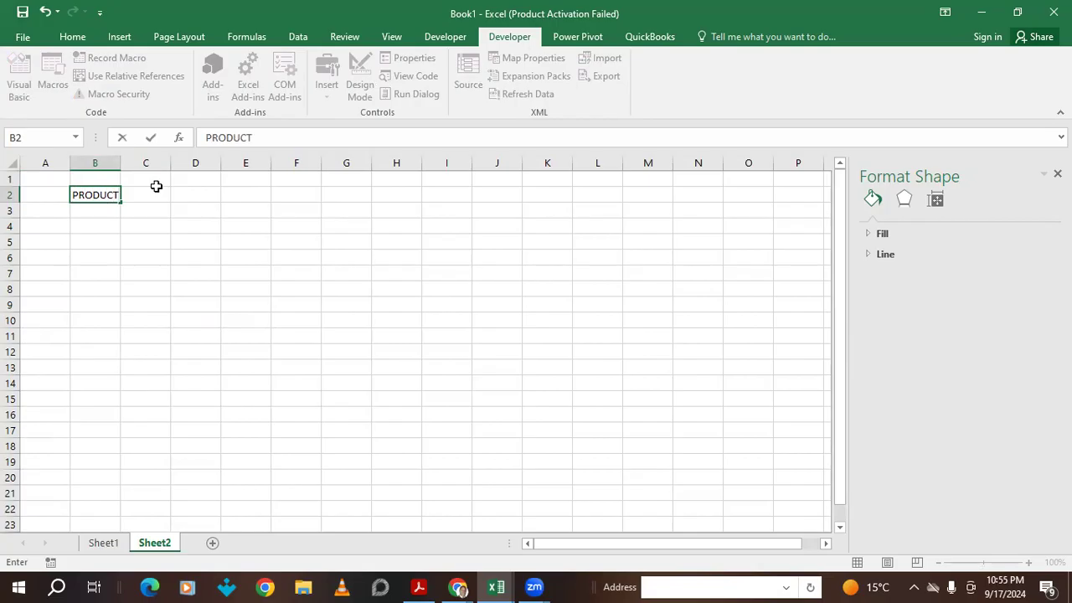
click(139, 194)
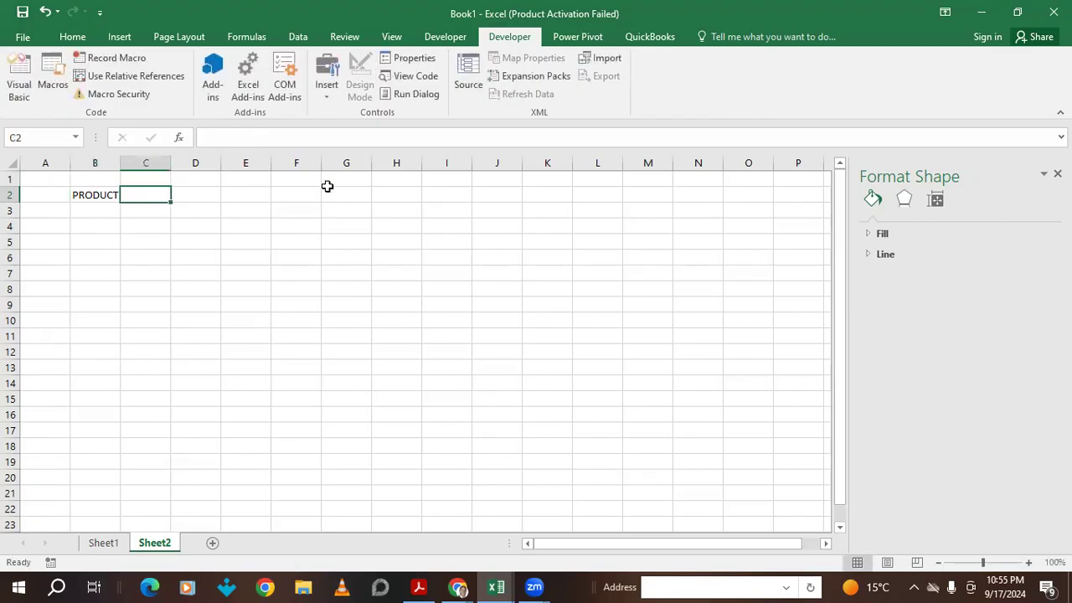
text(BUYING)
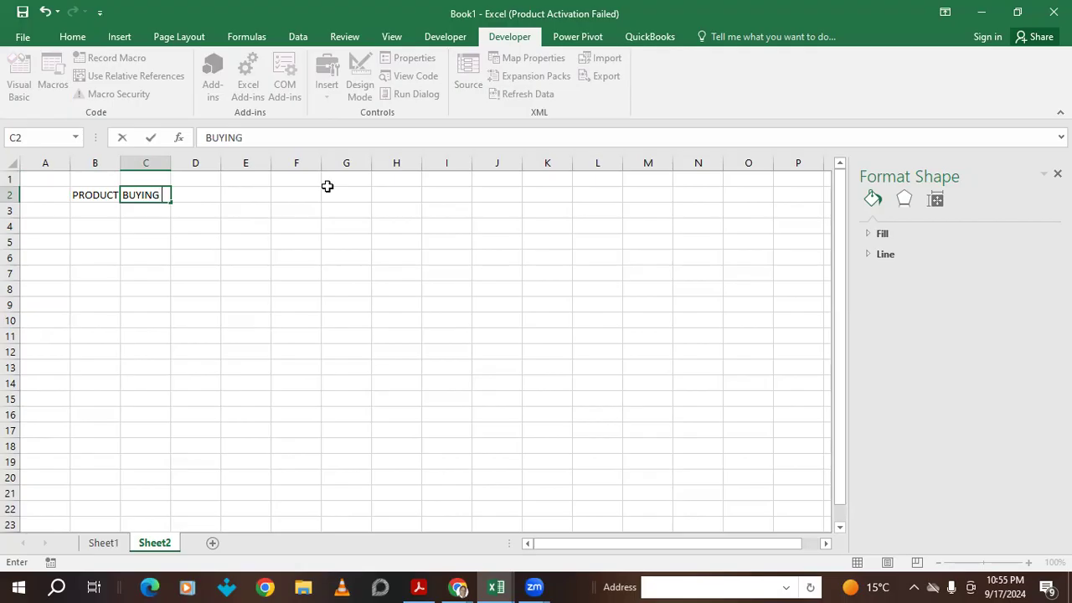
text( PRICE)
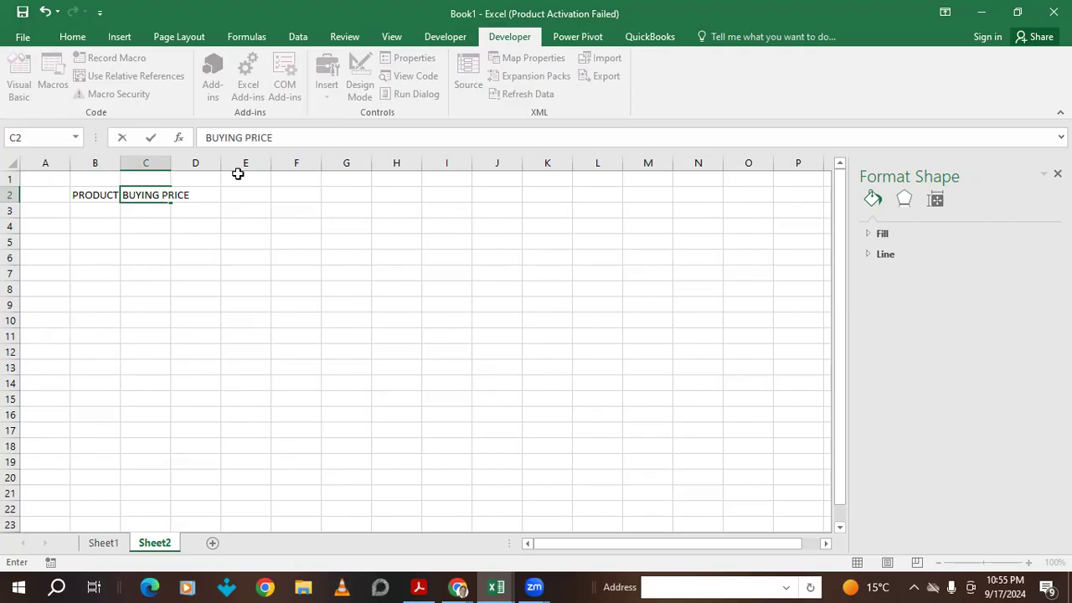
click(163, 161)
drag(171, 162, 205, 162)
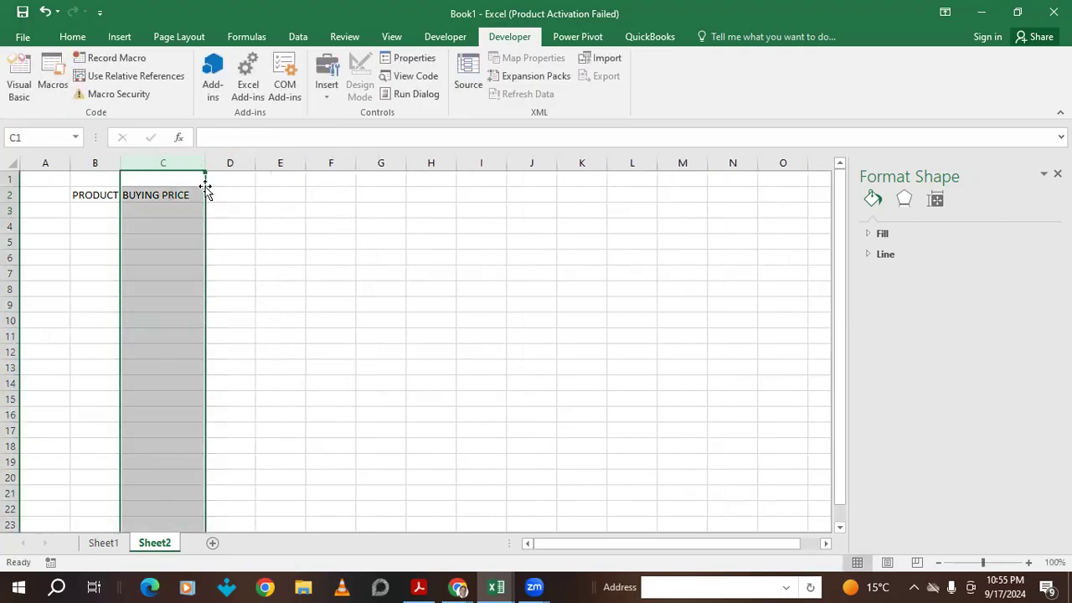
- Enter SELLING PRICE in D2 and PROFIT in E2, widening columns D, E and B
click(220, 191)
text(SELLING )
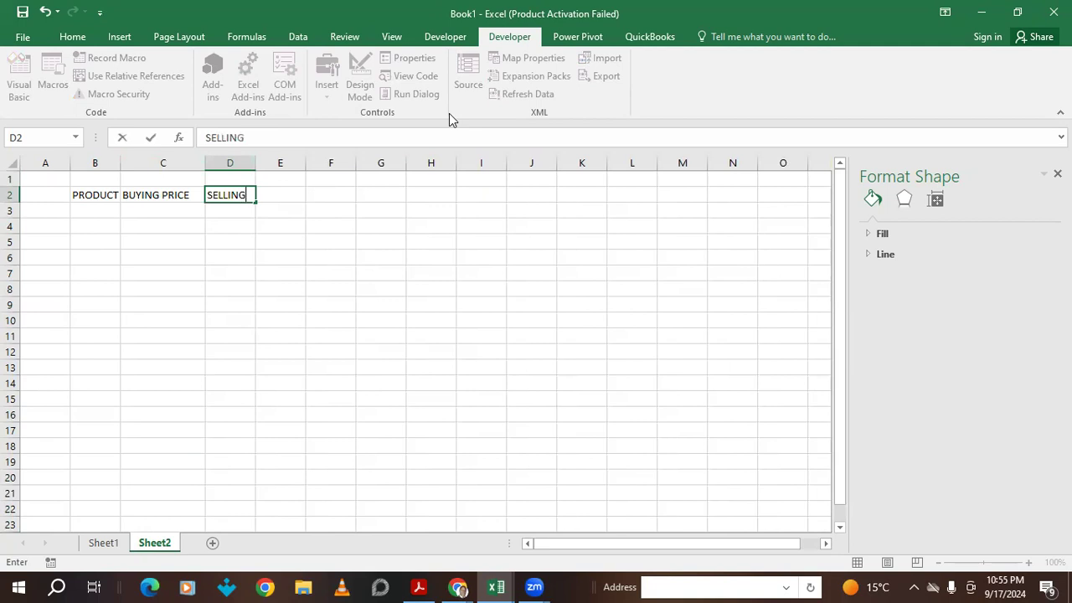
text(PRIC)
drag(248, 162, 287, 163)
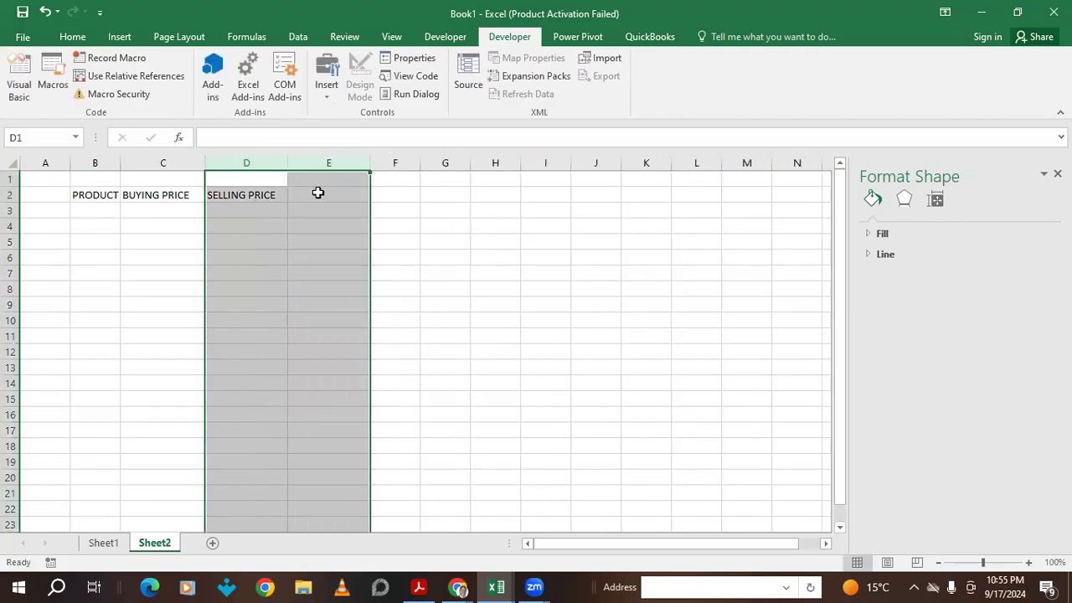
click(318, 192)
text(PROFIT)
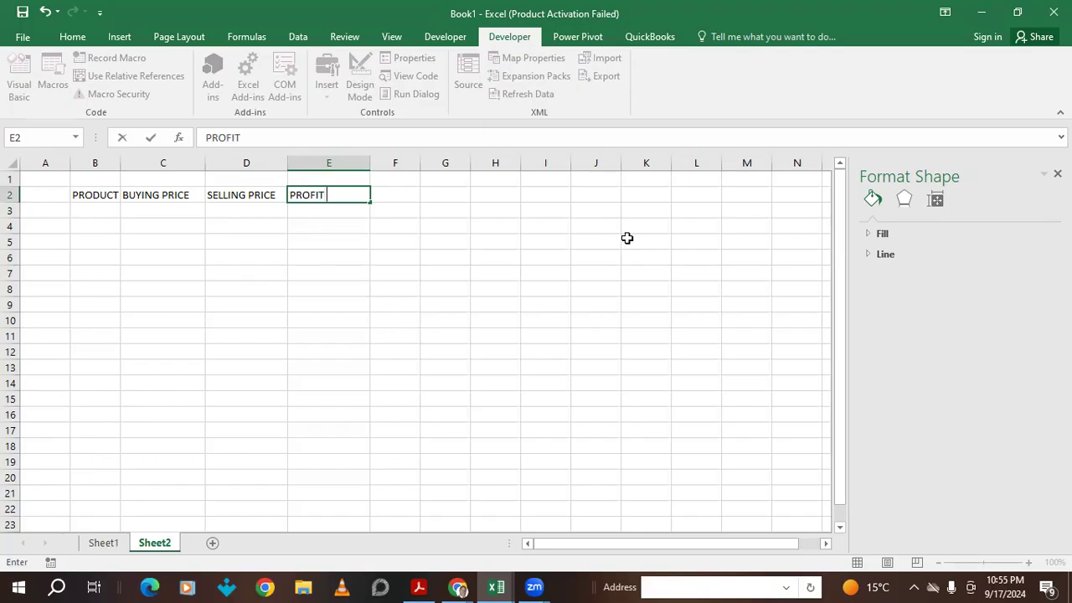
drag(94, 222, 95, 211)
drag(124, 164, 137, 159)
click(113, 210)
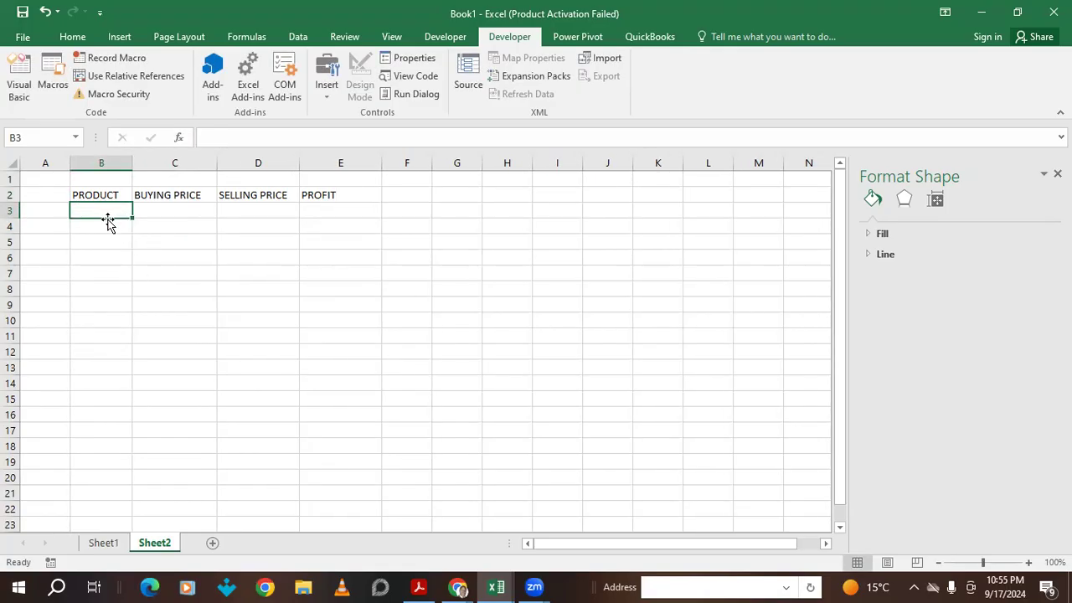
- Enter HP in B3 and COMPAQ in B4
text(H)
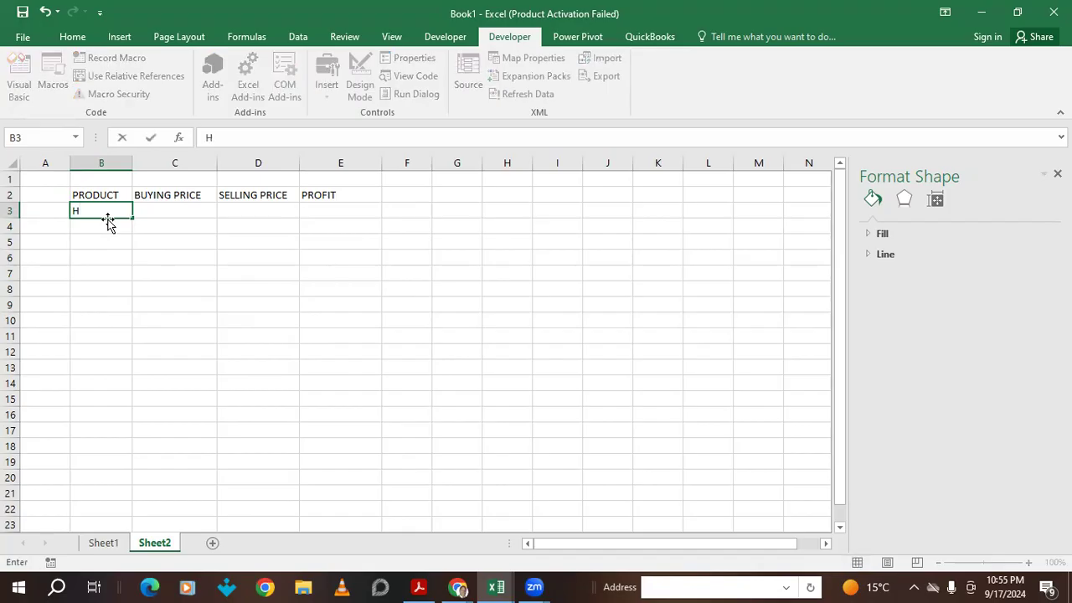
click(103, 225)
text(X)
key(BackSpace)
text(COMPAQ)
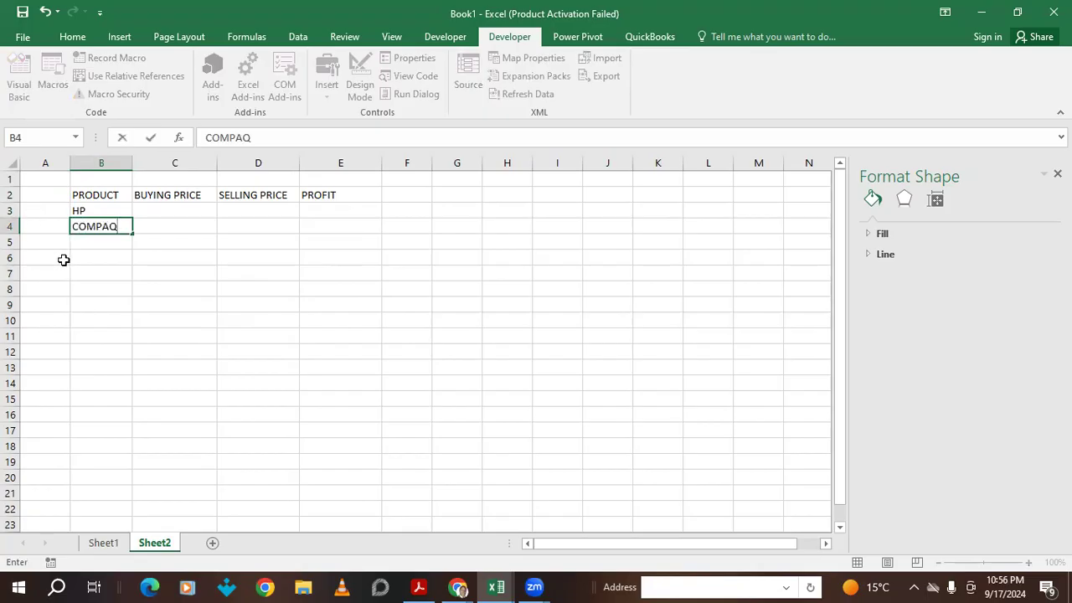
click(86, 245)
- Enter DELL, SAMSUNG, LENOVO and APPLE in B5 through B8
text(S)
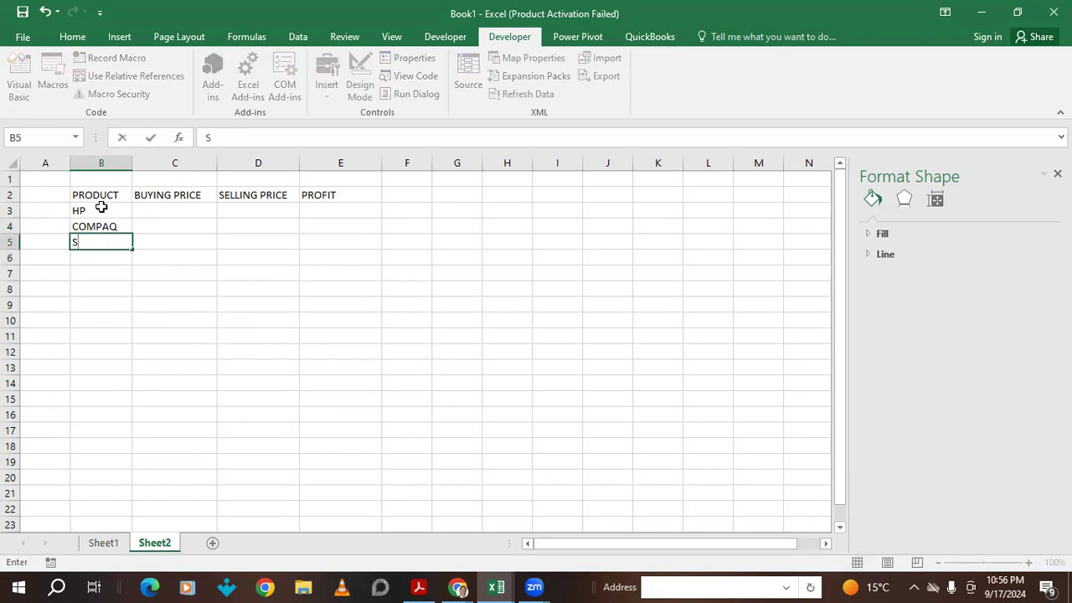
text(DAE)
key(BackSpace)
key(BackSpace)
text(ELL)
click(102, 256)
text(SA)
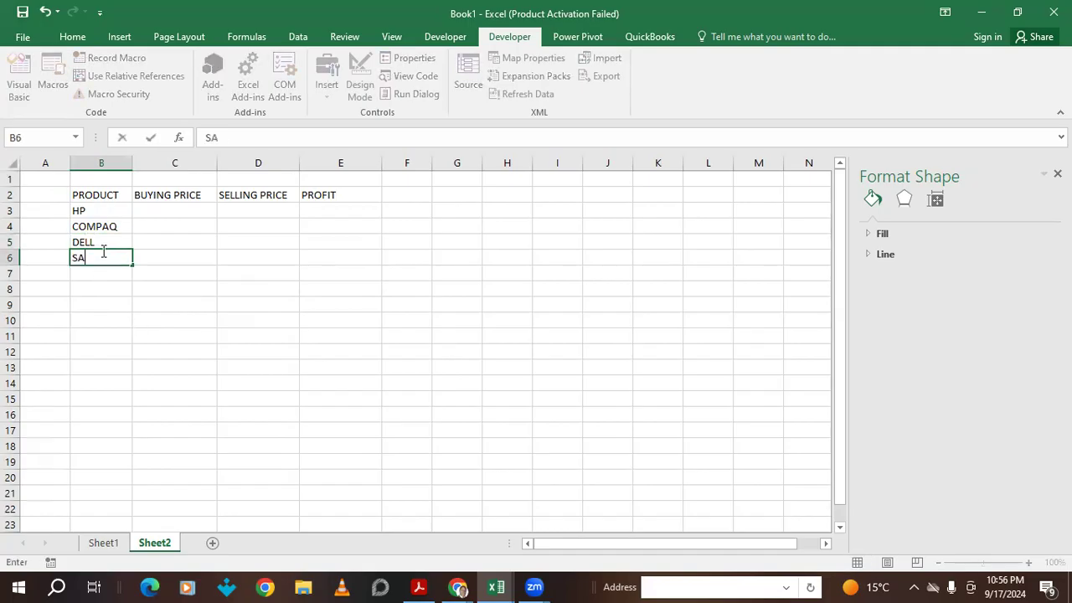
text(MSUNG)
click(95, 280)
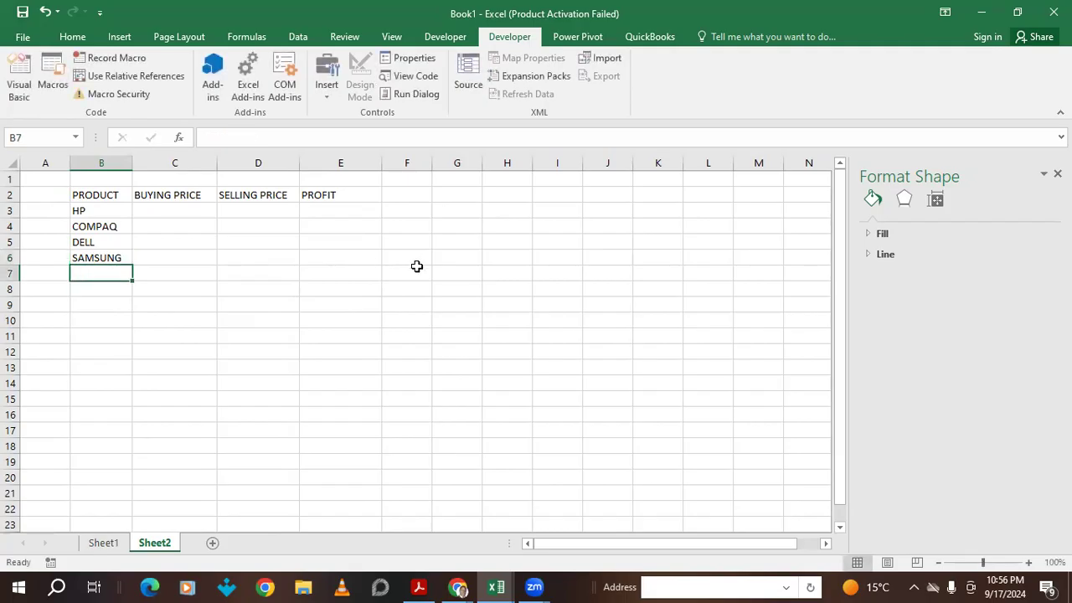
text(LENOVO)
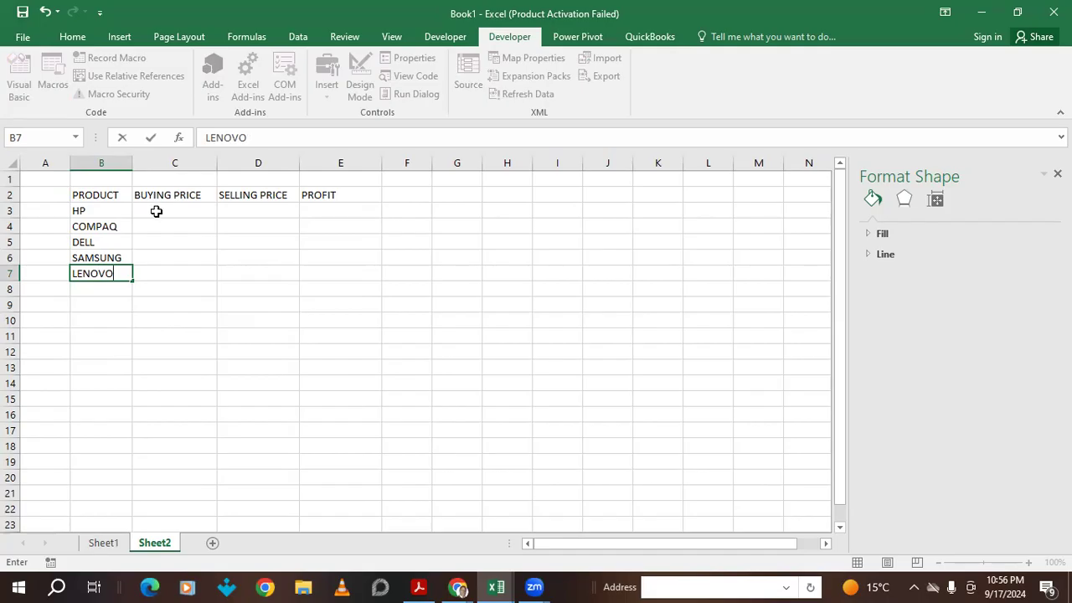
click(95, 293)
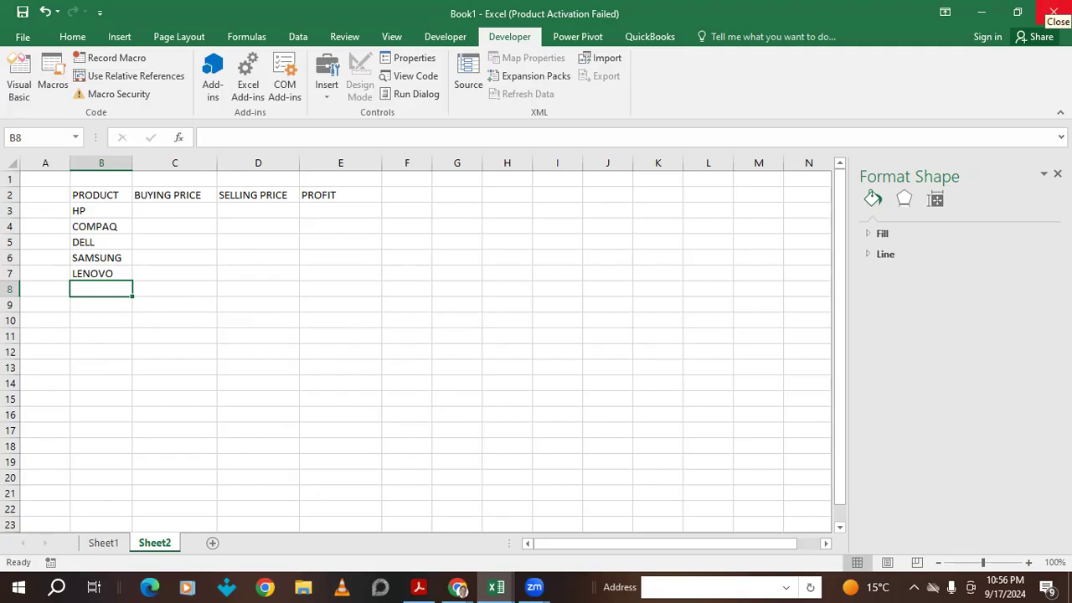
text(APPLE)
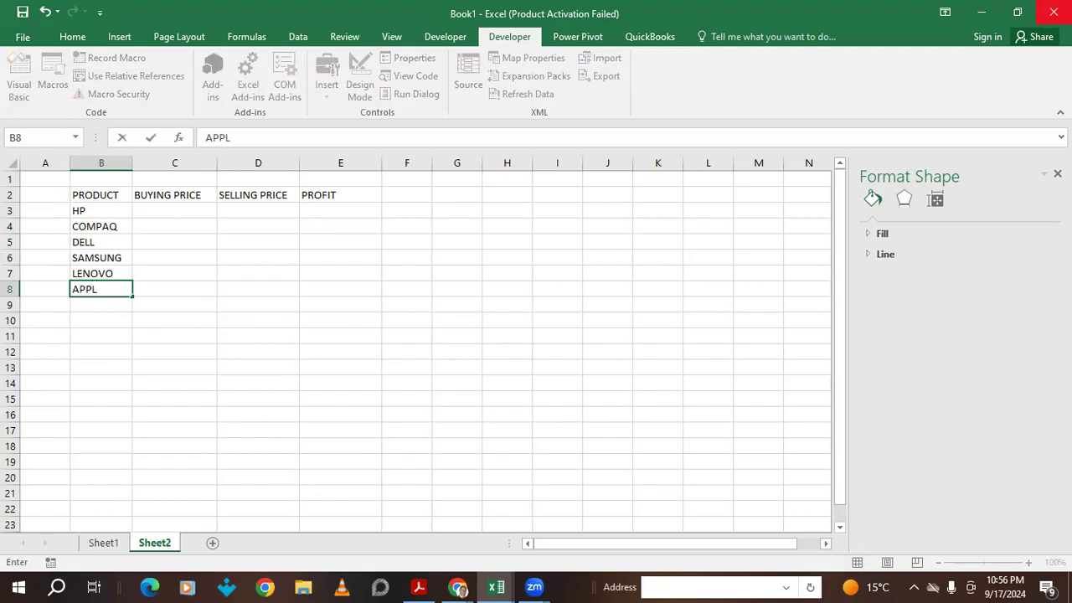
click(164, 210)
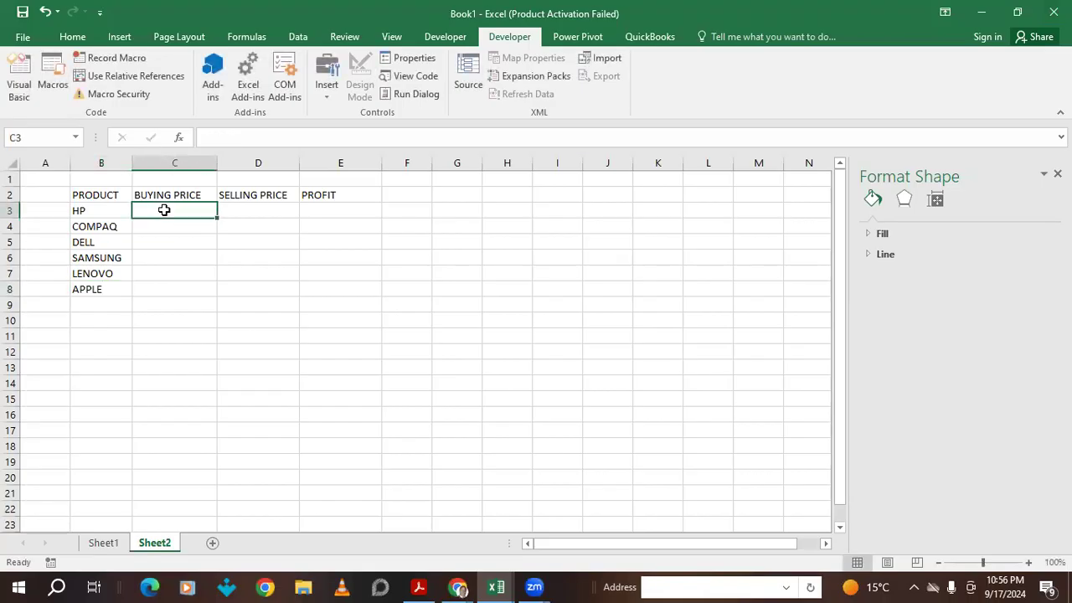
- Enter buying prices 50000, 30000 and 45000 in C3:C5
text(50000)
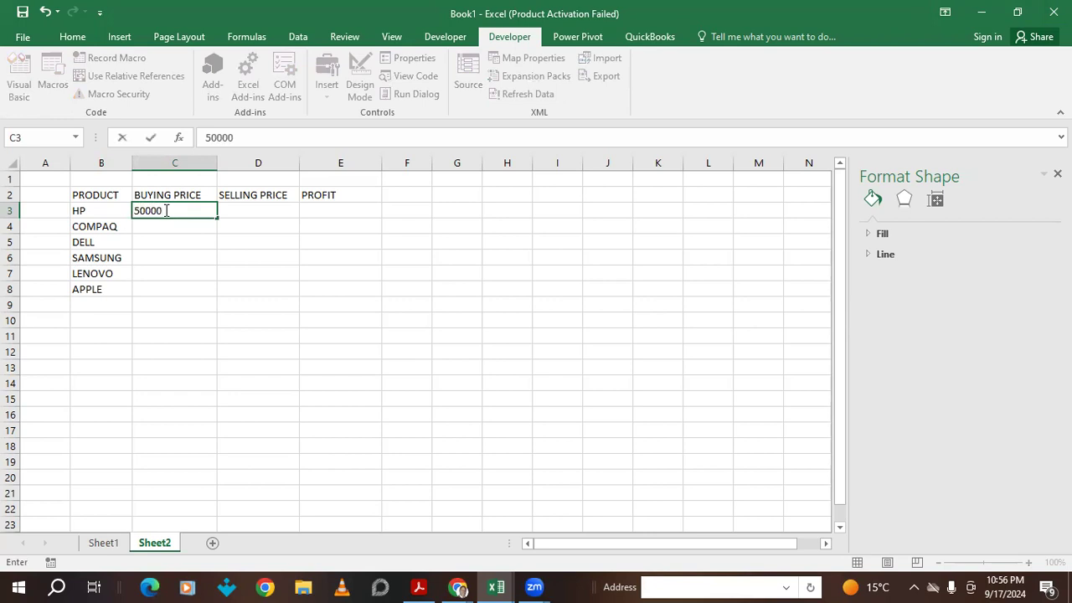
click(153, 226)
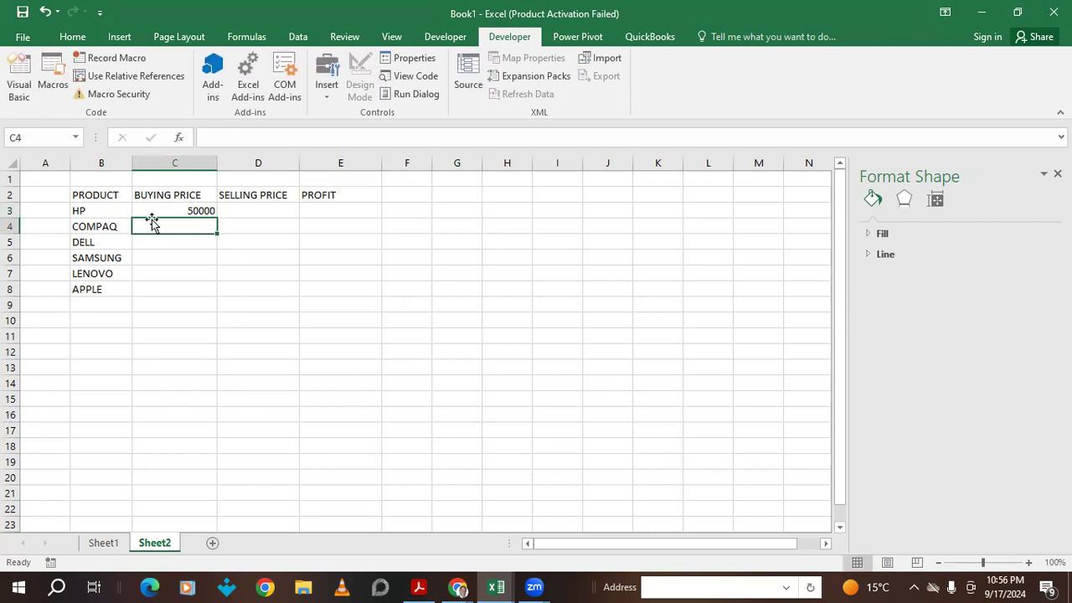
text(30000)
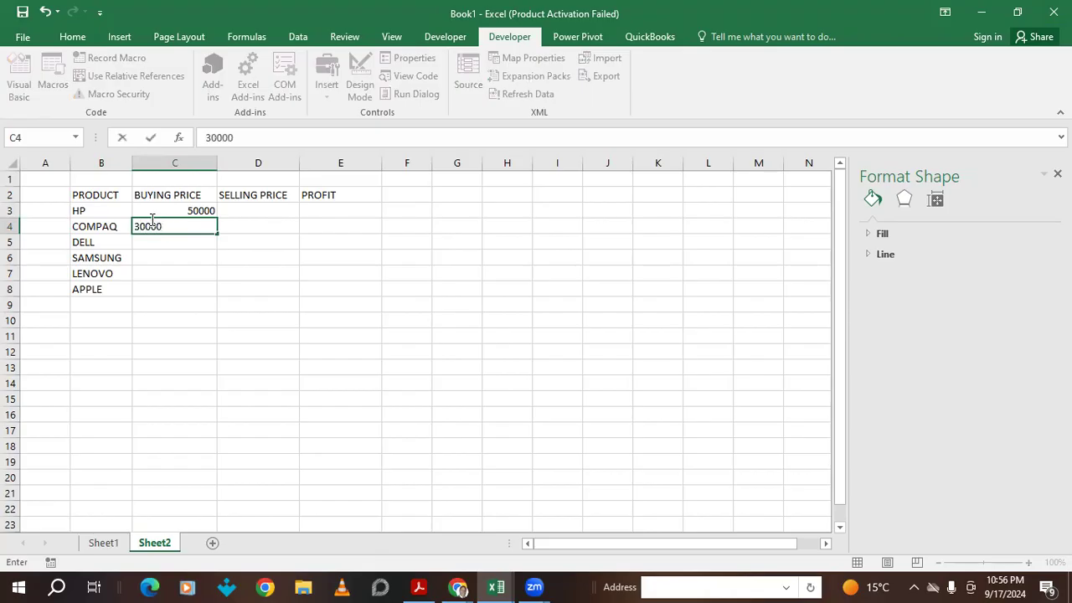
click(172, 245)
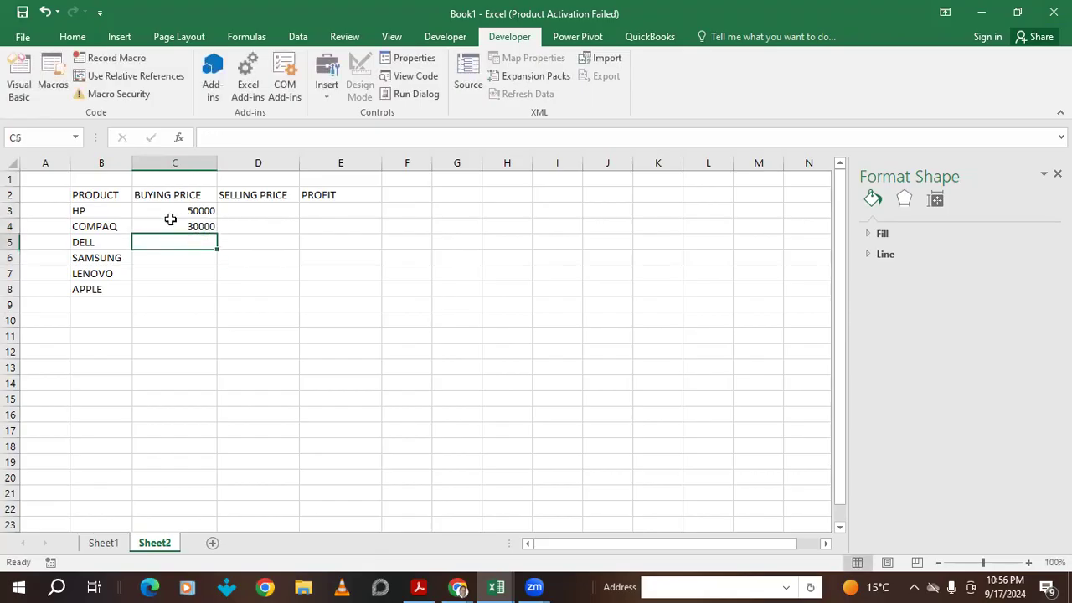
text(450)
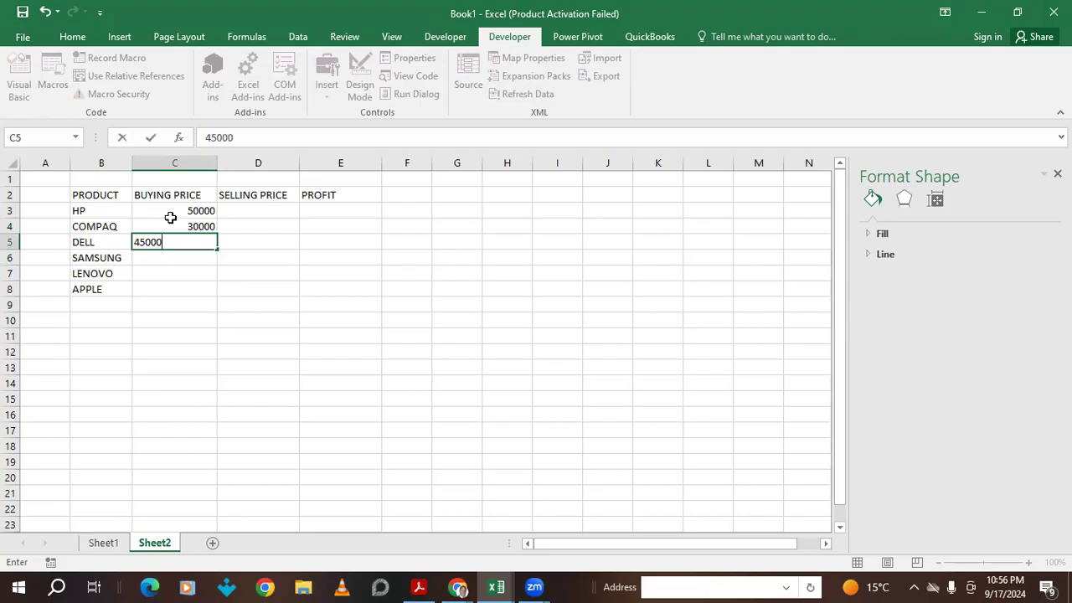
text(00)
key(ctrl+Return)
- Enter buying prices 90000, 34000 and 120000 in C6:C8
click(165, 258)
text(9000)
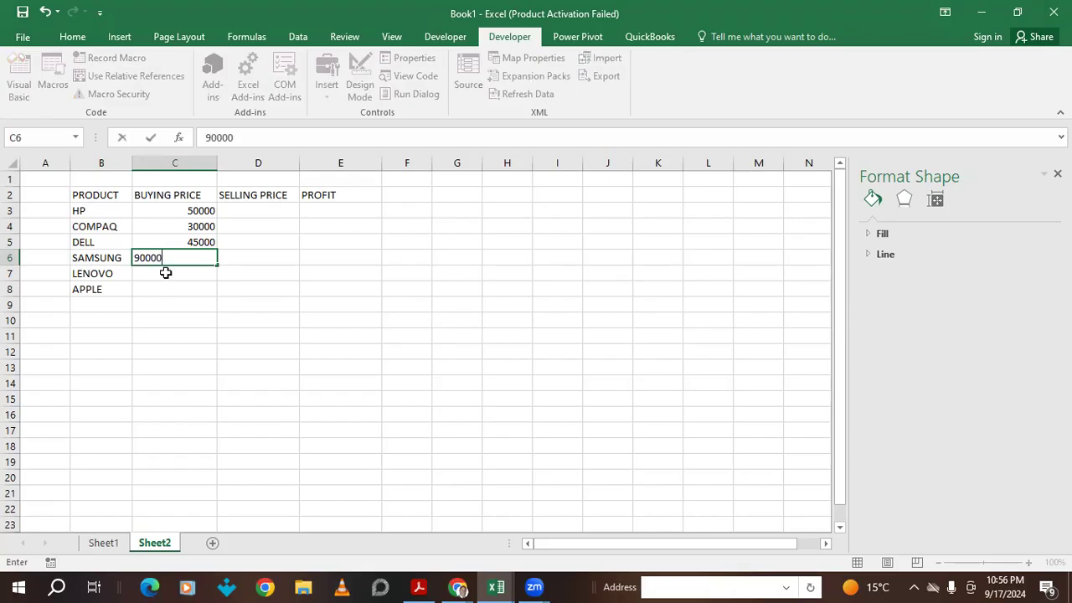
click(166, 273)
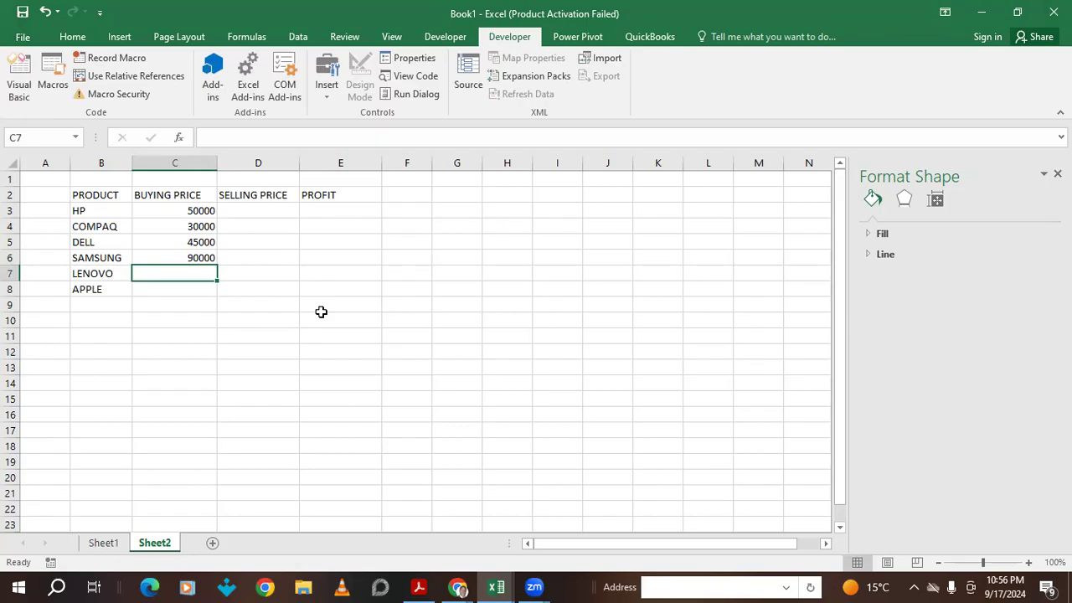
text(34000)
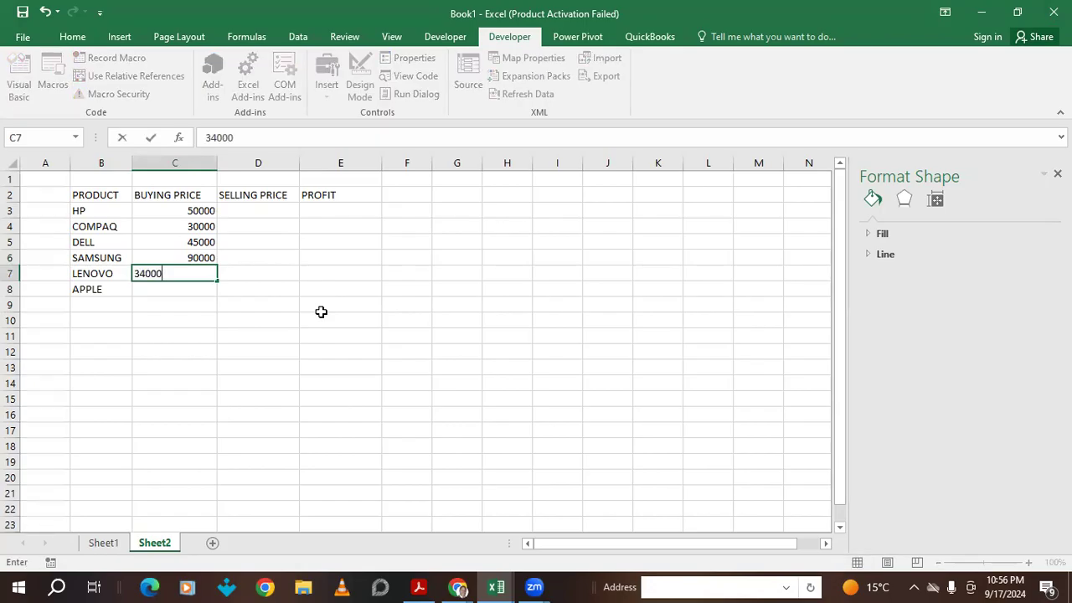
click(165, 291)
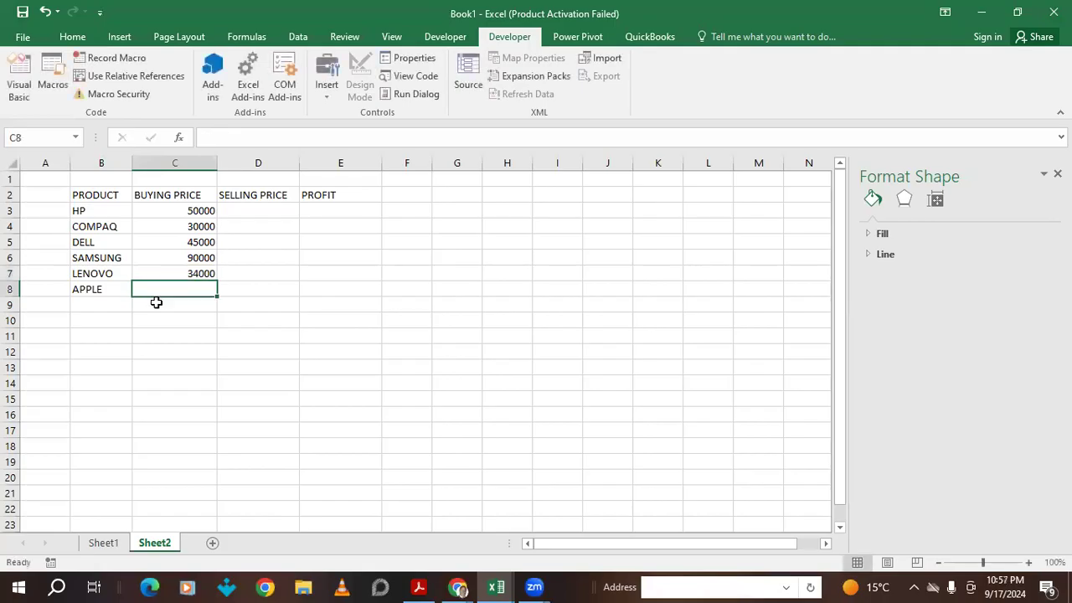
text(120000)
click(256, 274)
- Enter selling prices 65000, 45000 and 56000 in D3:D5
click(263, 258)
click(271, 212)
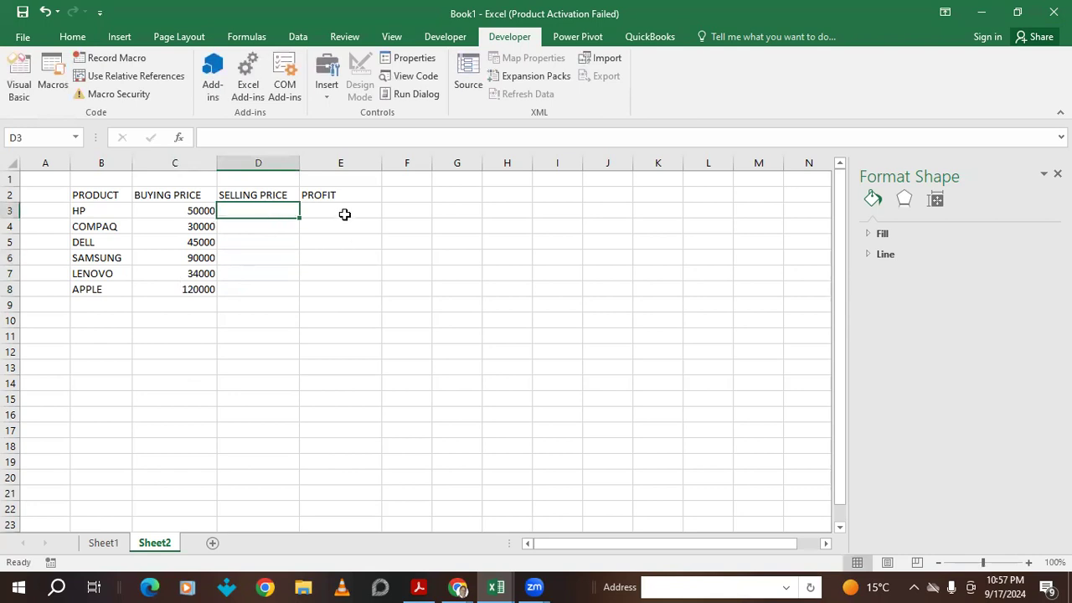
text(65000)
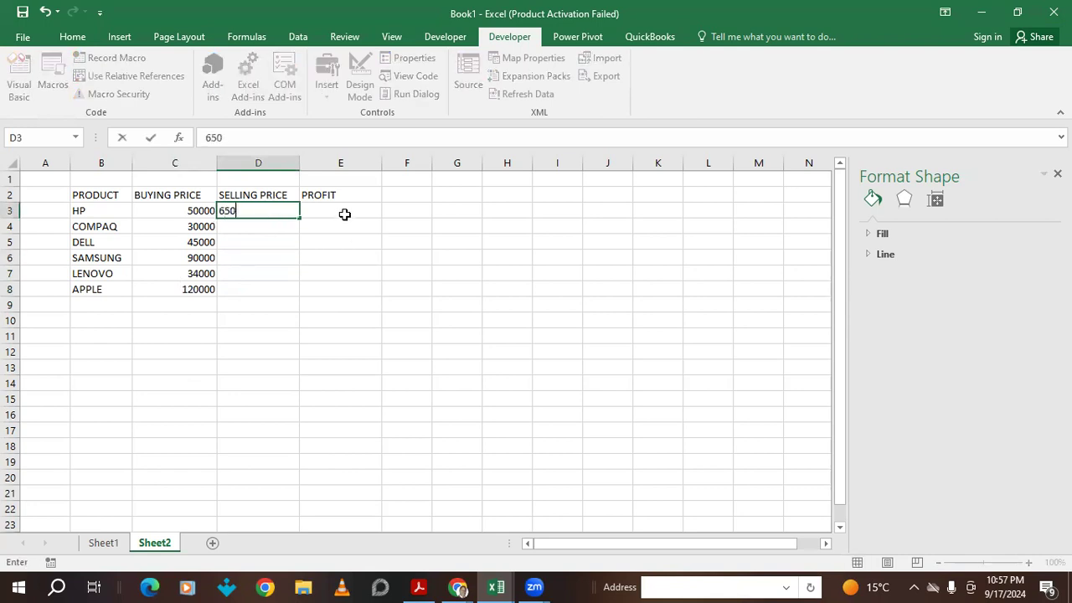
click(240, 228)
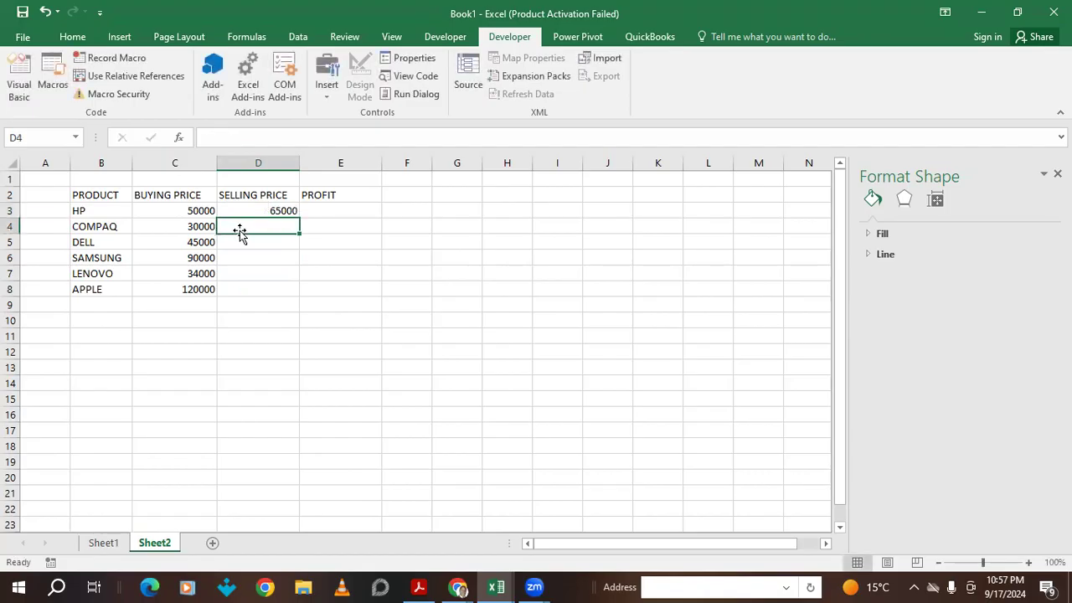
text(45000)
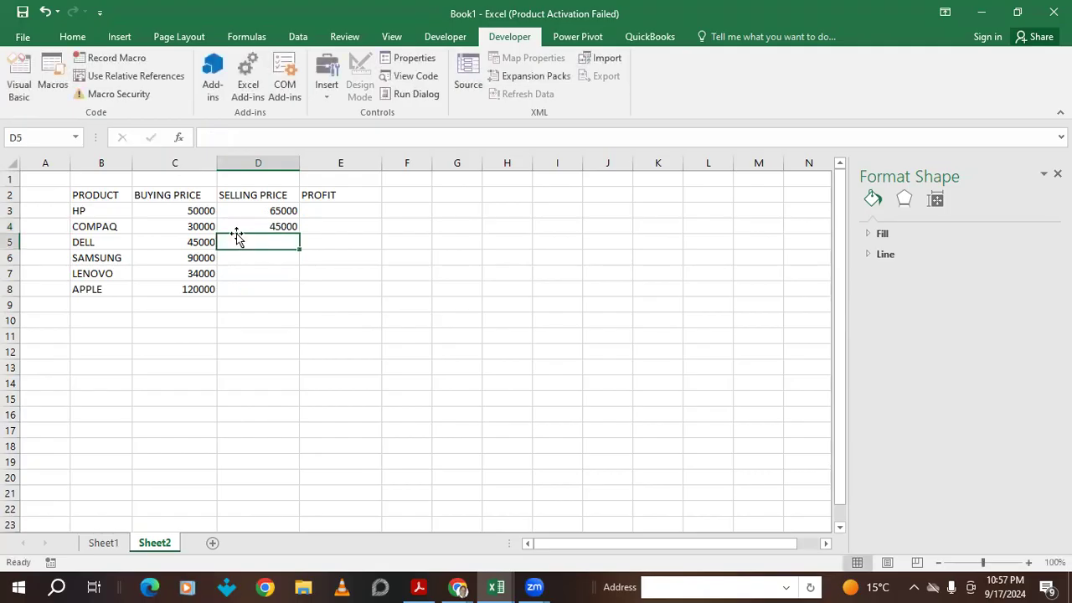
text(56000)
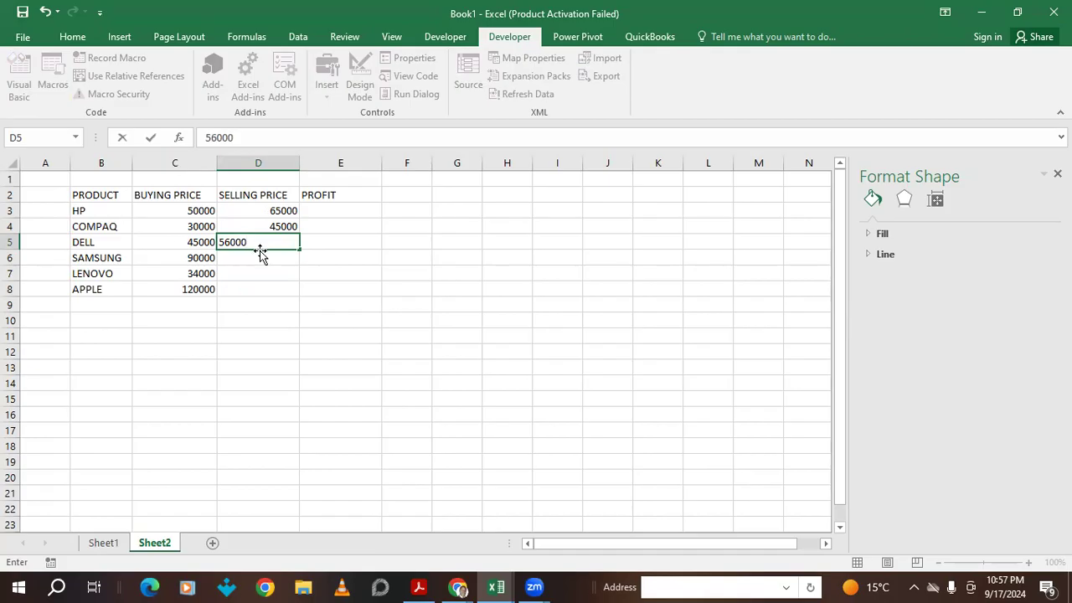
click(259, 260)
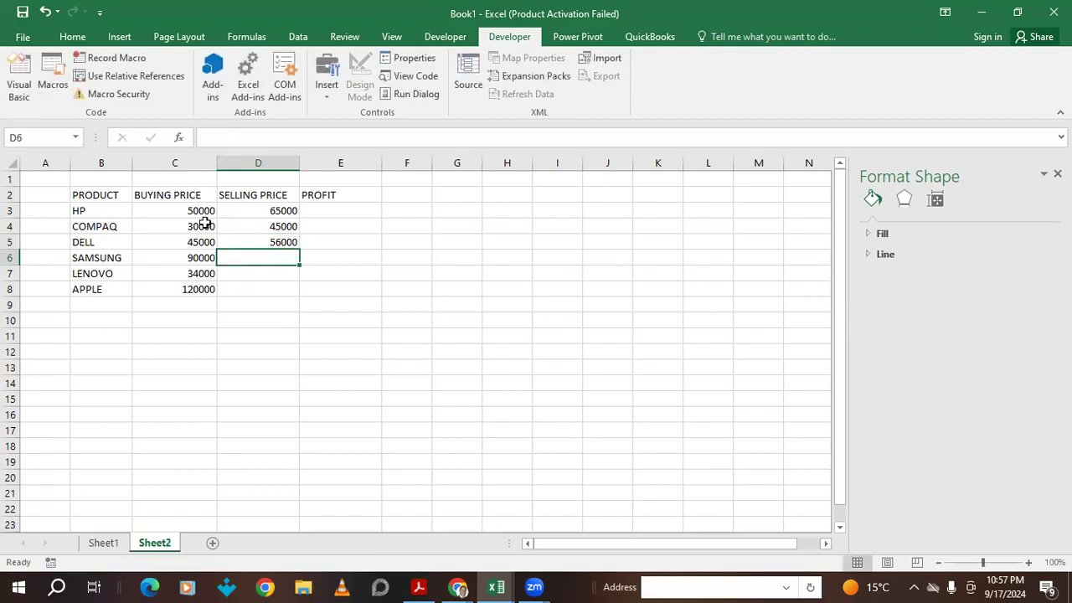
- Enter selling prices 120000, 49000 and 159000 in D6:D8, correcting typos
text(7)
key(BackSpace)
text(1)
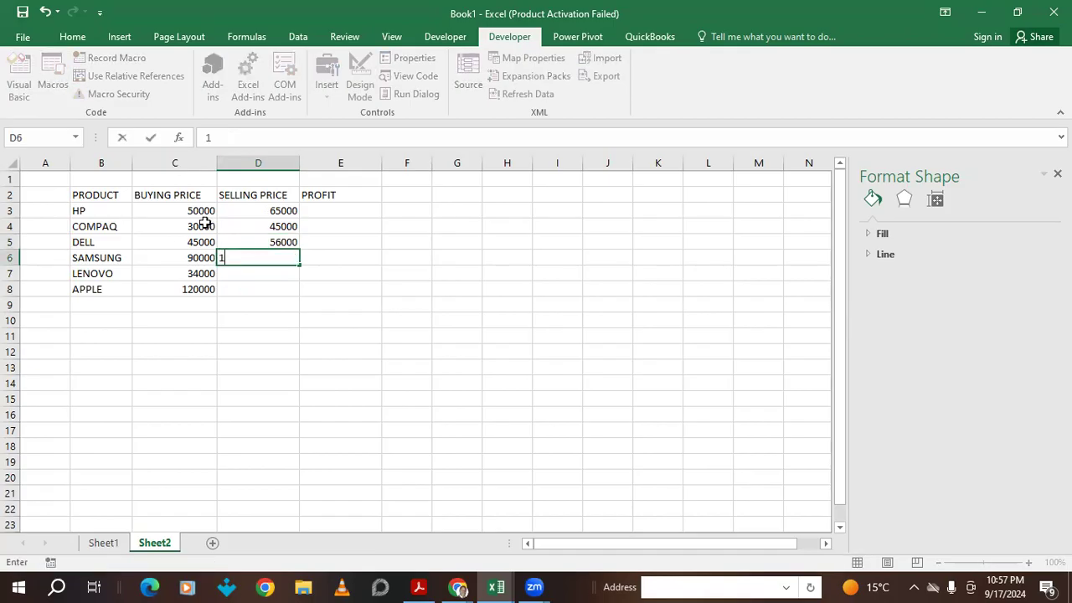
text(2000-)
text(0000)
click(241, 269)
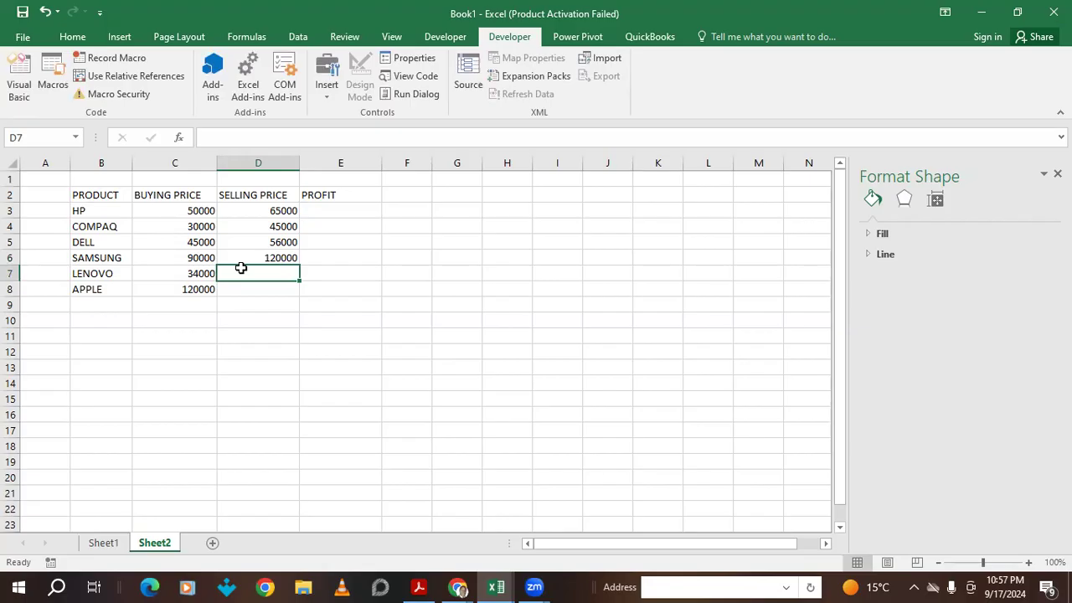
text(70)
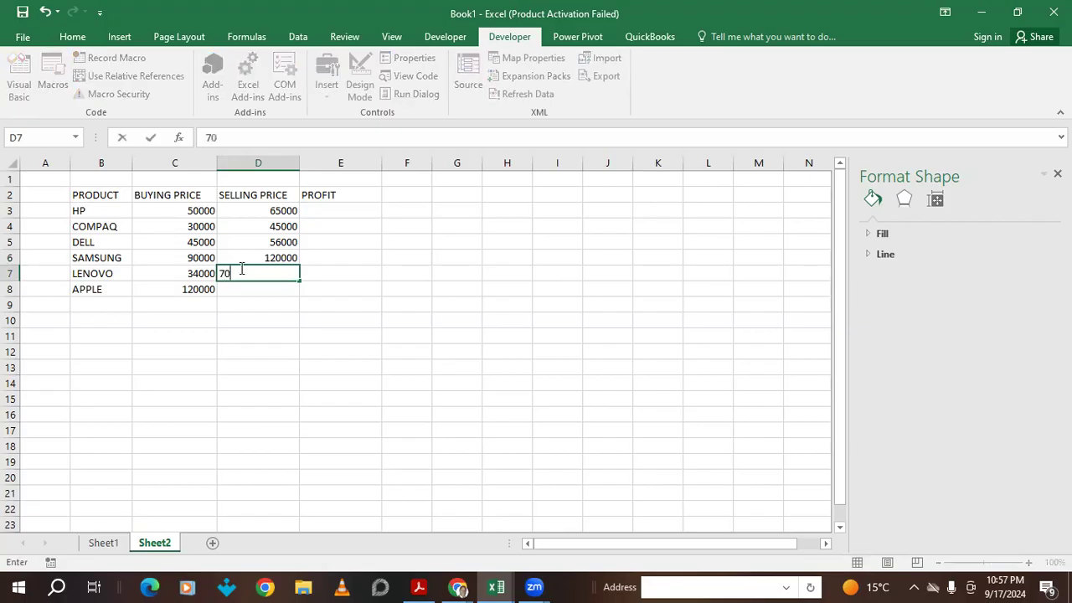
key(BackSpace)
key(BackSpace)
text(49000)
key(Return)
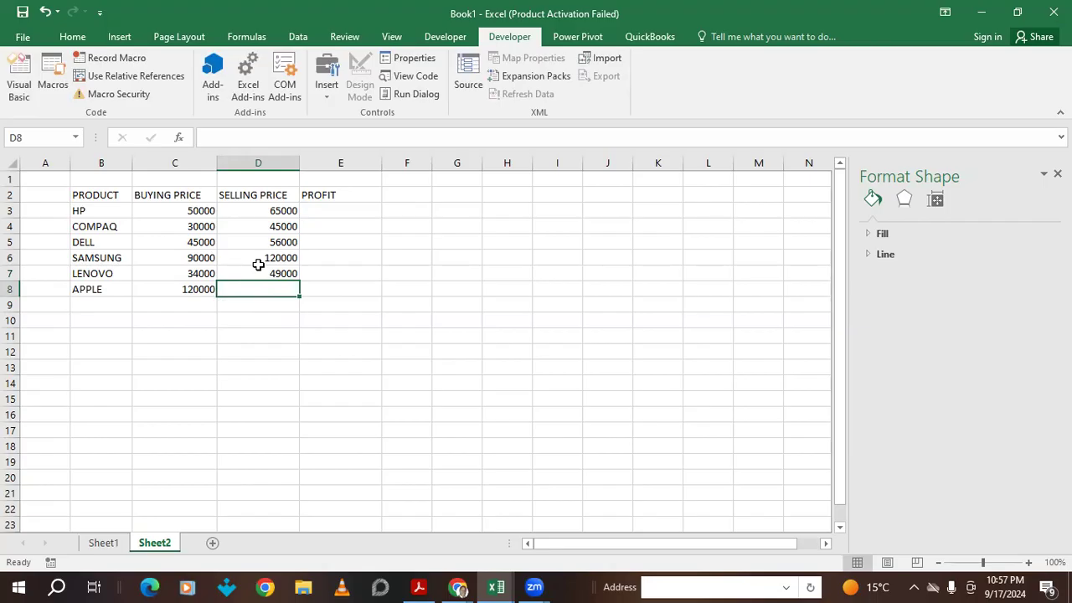
text(15)
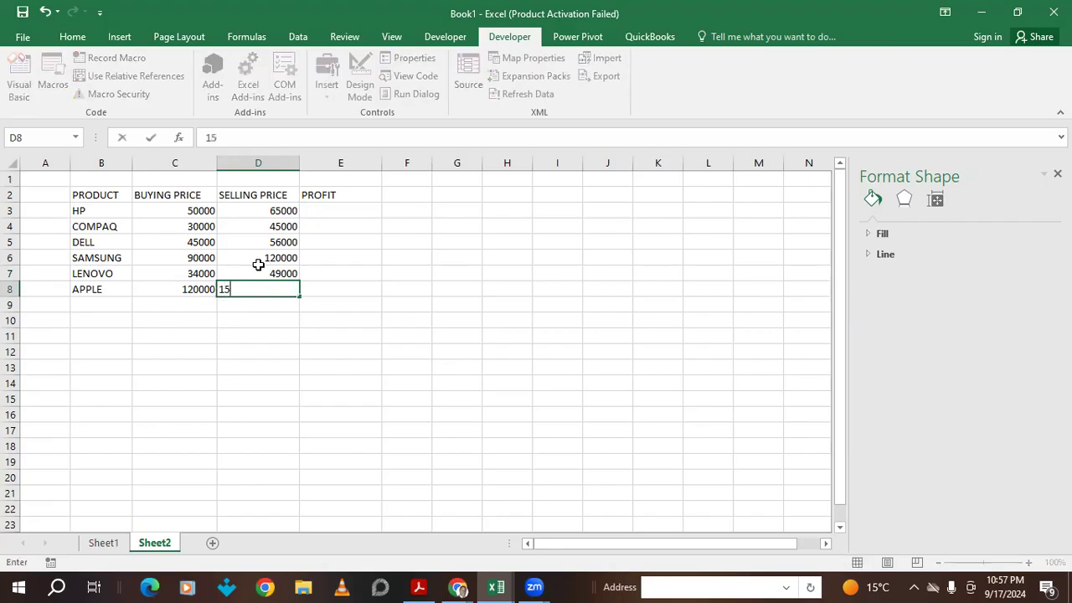
text(9000)
click(332, 288)
click(331, 211)
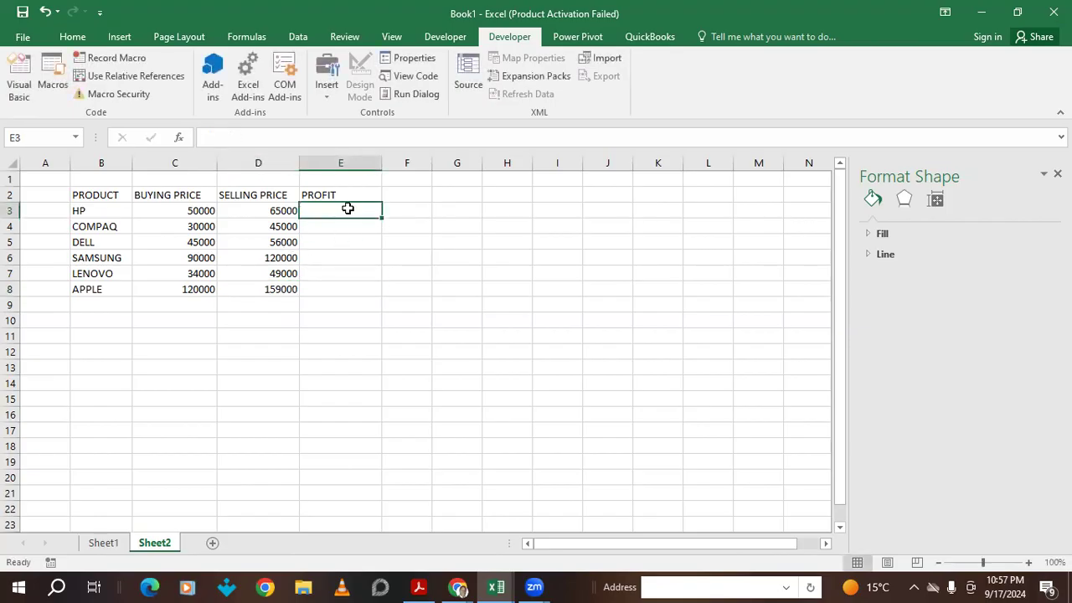
- Enter =C3-D3 in E3, then clear its wrong negative result
text(=)
click(182, 211)
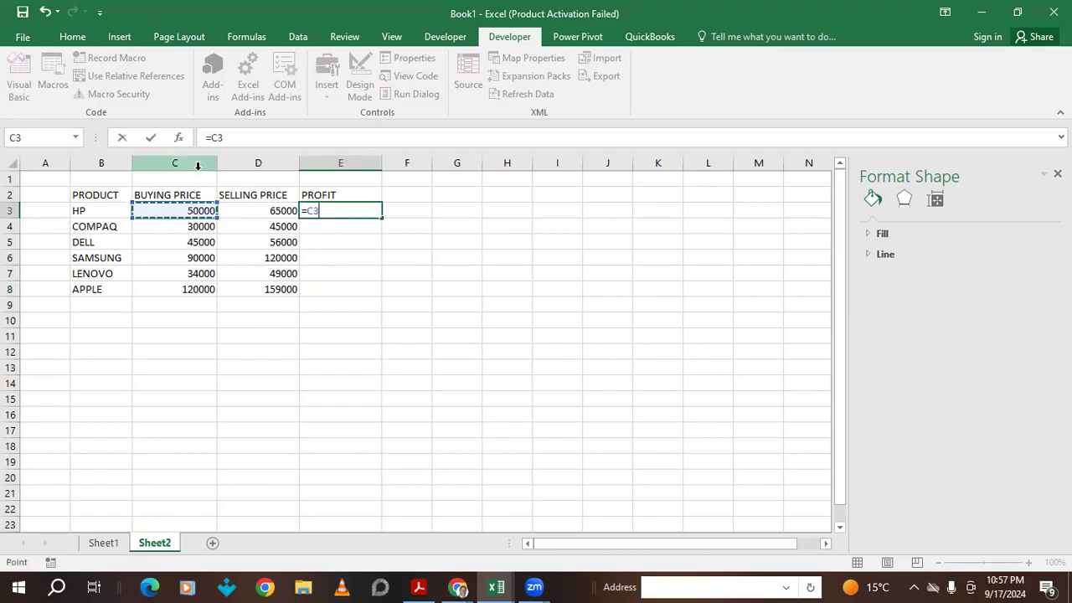
text(-)
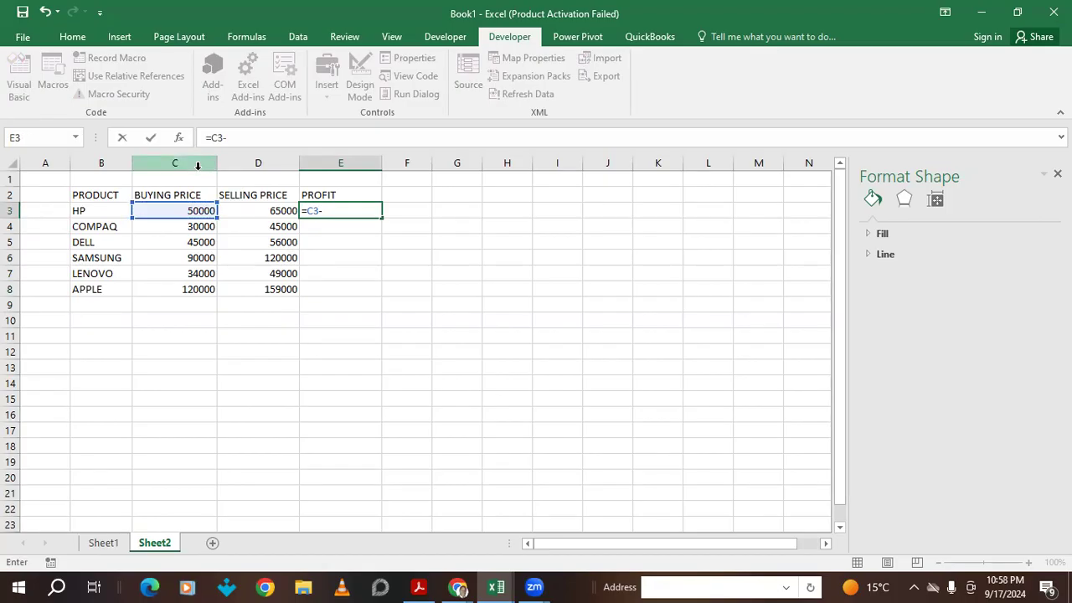
click(262, 206)
key(Return)
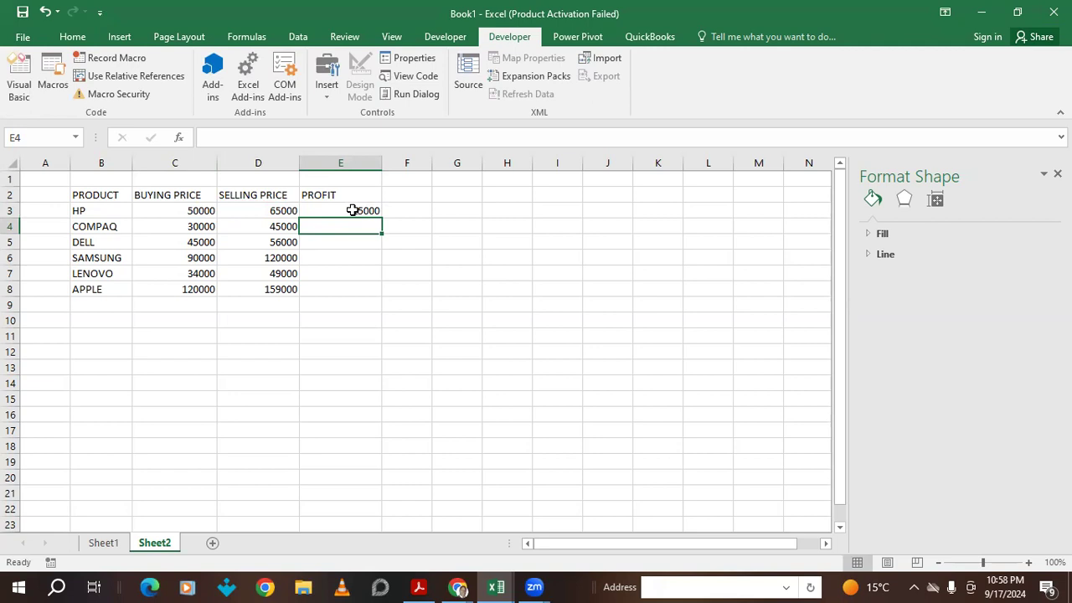
click(352, 211)
key(Delete)
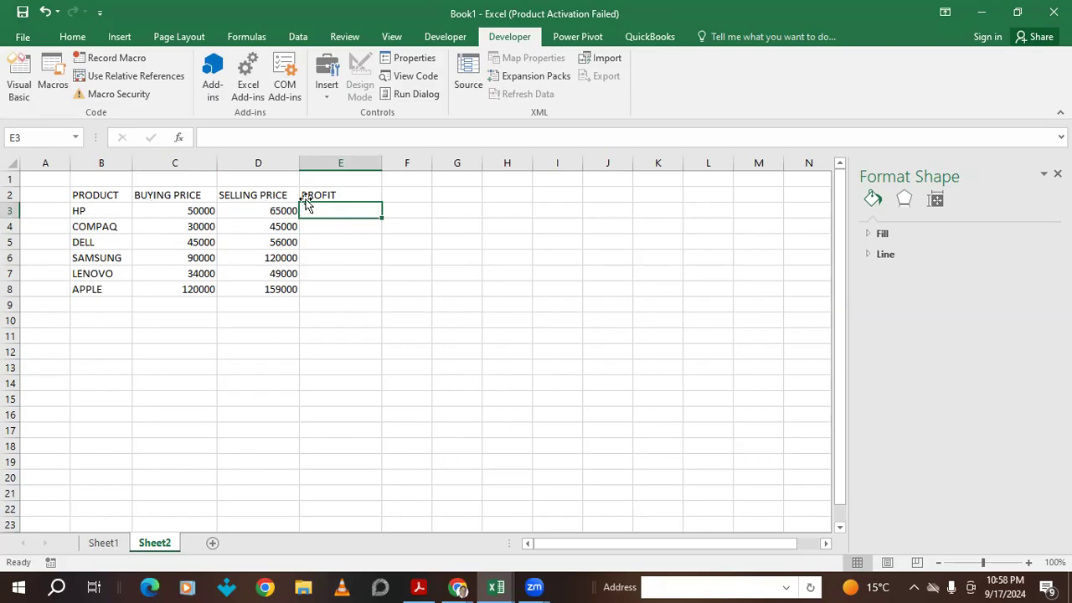
- Enter =D3-C3 in E3 and fill it down to E8
text(=)
click(264, 220)
click(265, 210)
text(-)
click(198, 210)
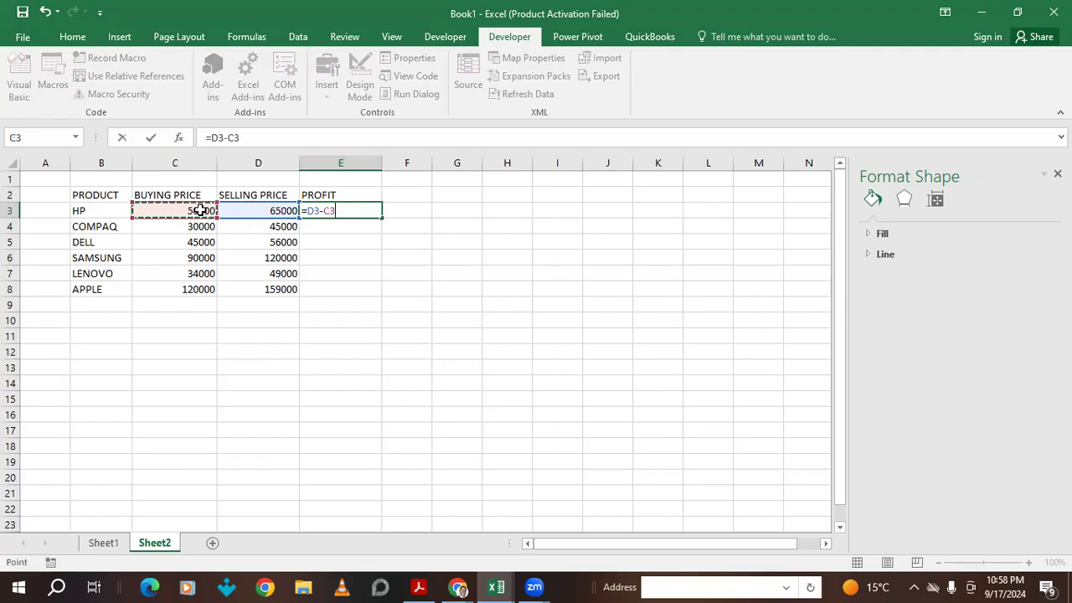
key(Return)
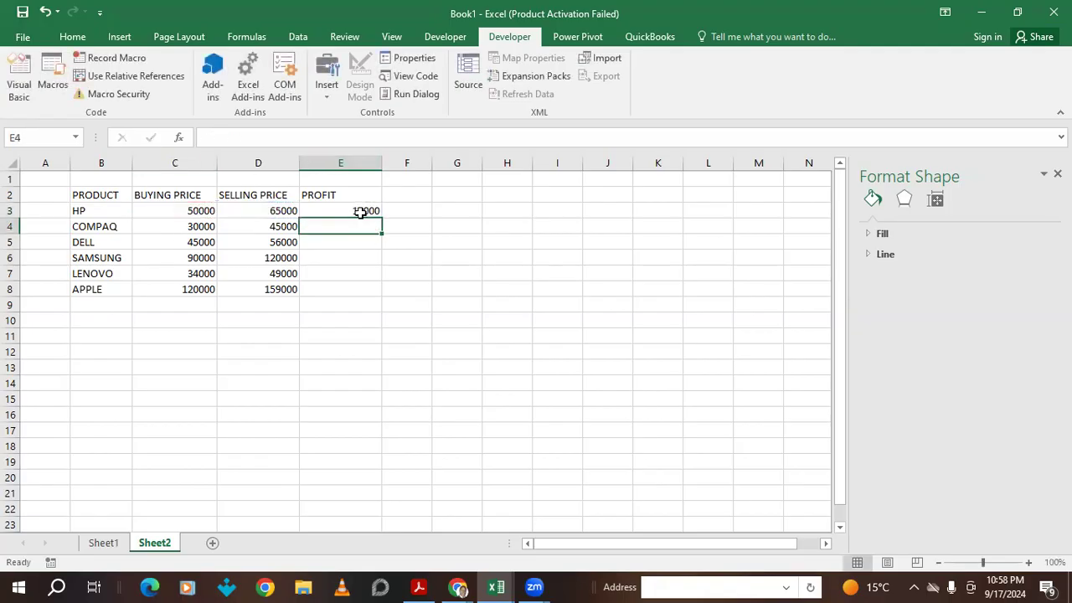
click(368, 214)
drag(377, 218, 364, 301)
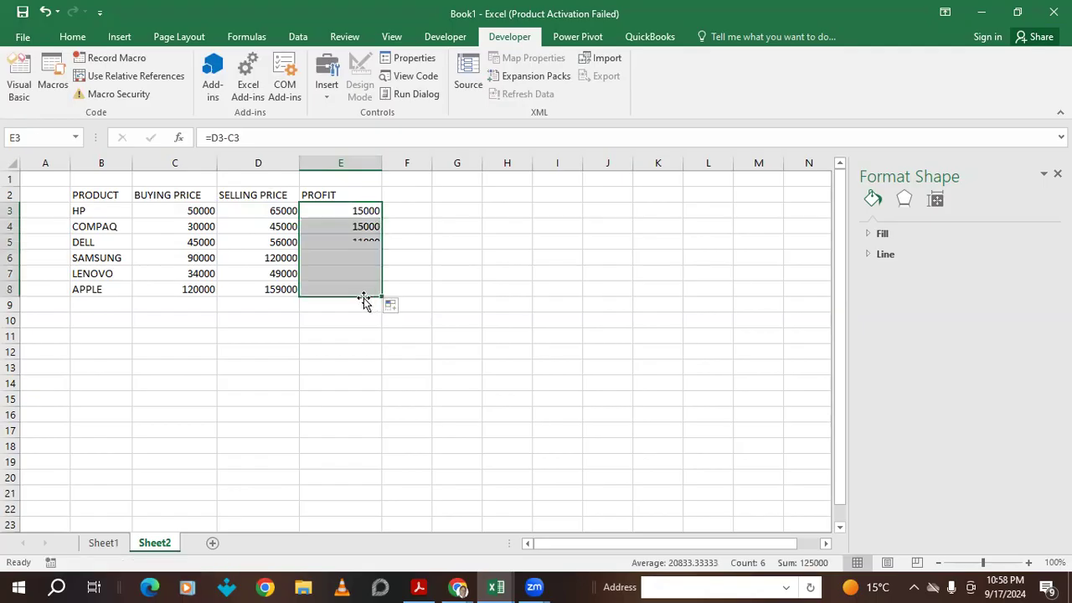
click(159, 337)
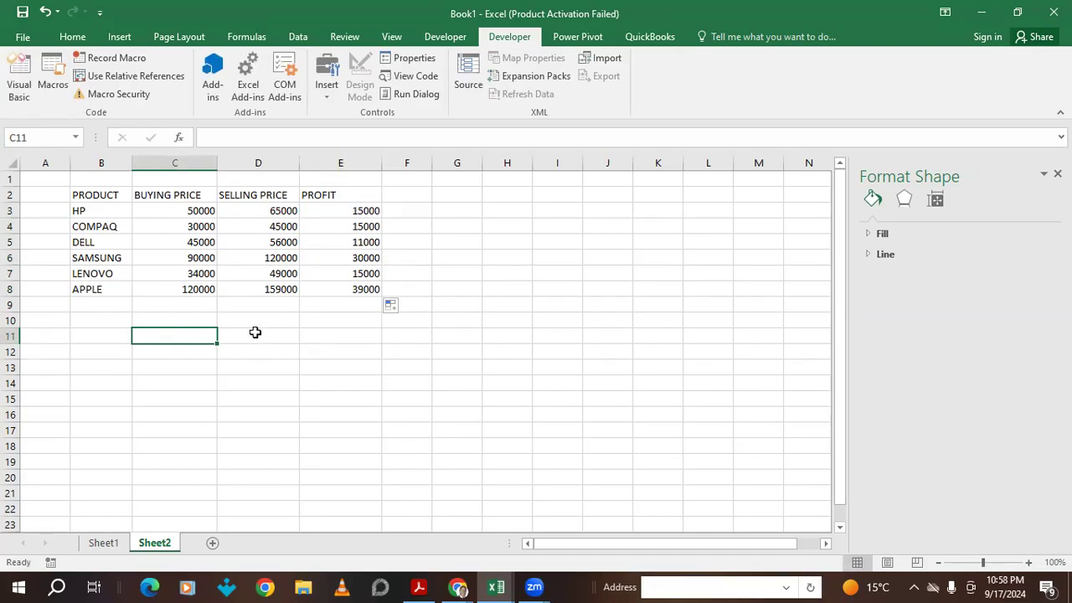
- Label C11 'DID WE HAVE PROFIT' and widen column C to fit
text(D)
text(ID)
text( I)
key(BackSpace)
text(WE HAVE PR)
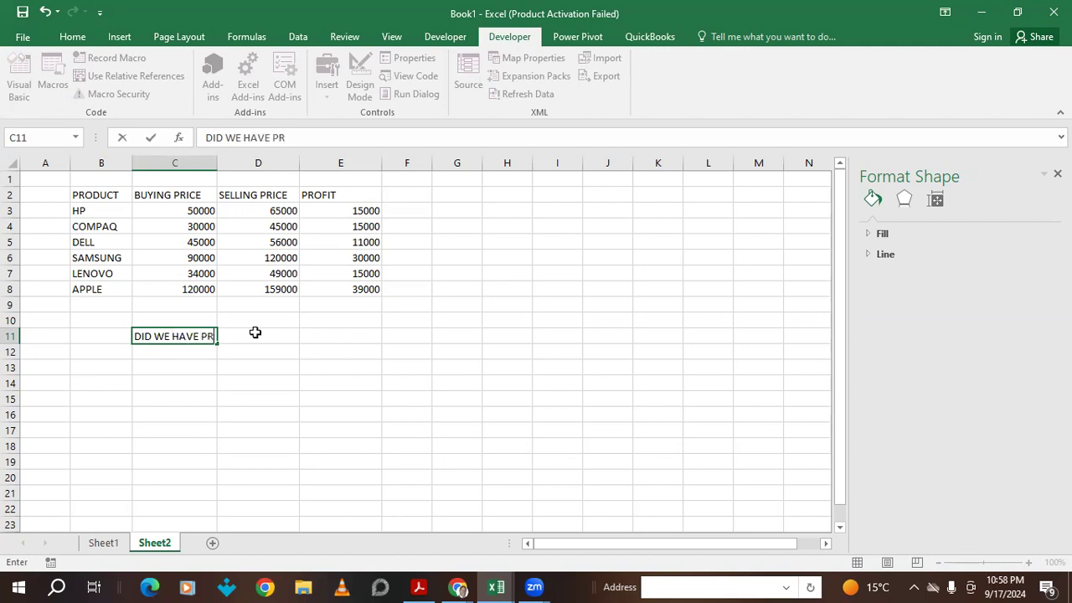
text(OFIT)
click(213, 384)
drag(216, 162, 257, 162)
- Enter =TRUE in D11 so it shows TRUE
click(305, 336)
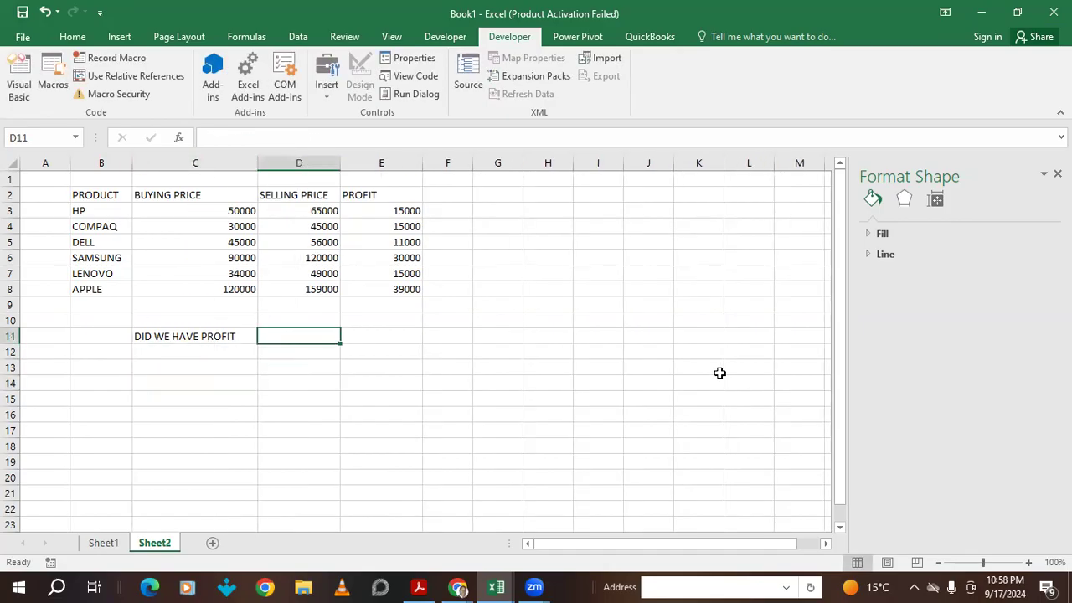
text(=)
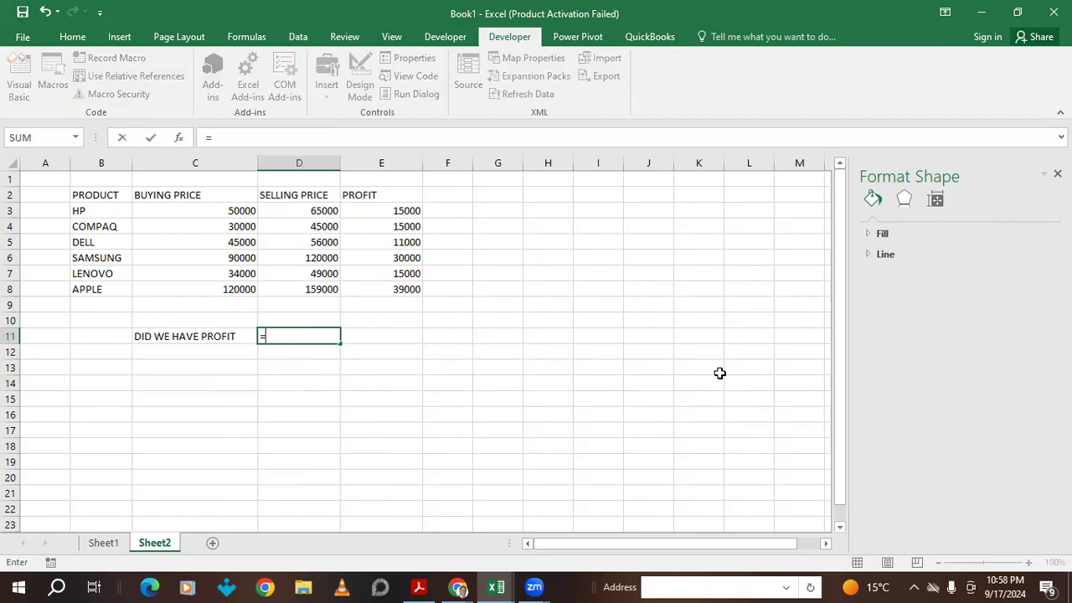
text(TR)
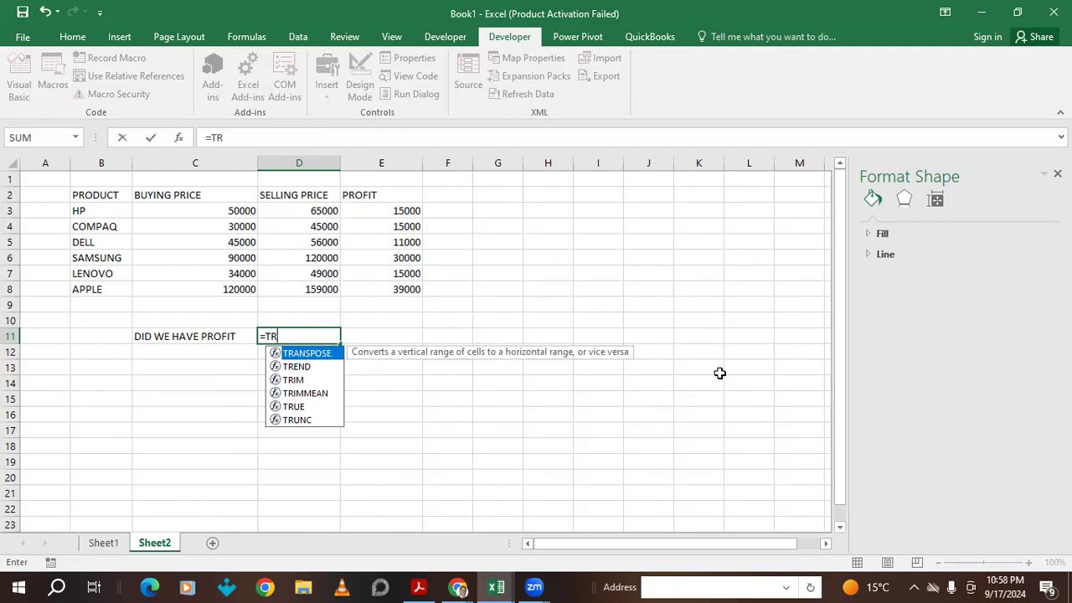
text(U)
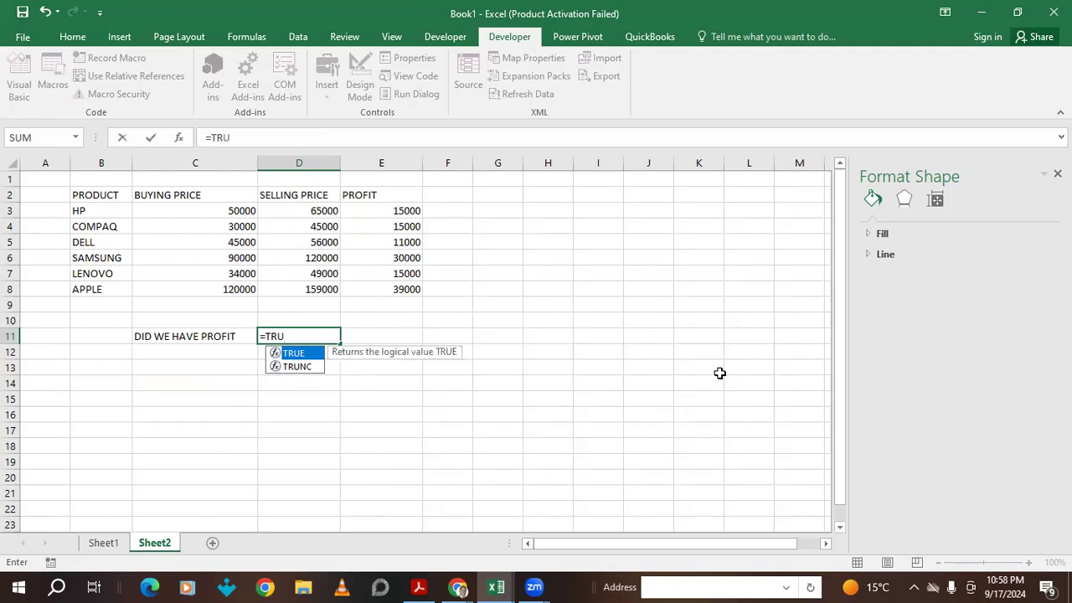
text(E)
click(283, 429)
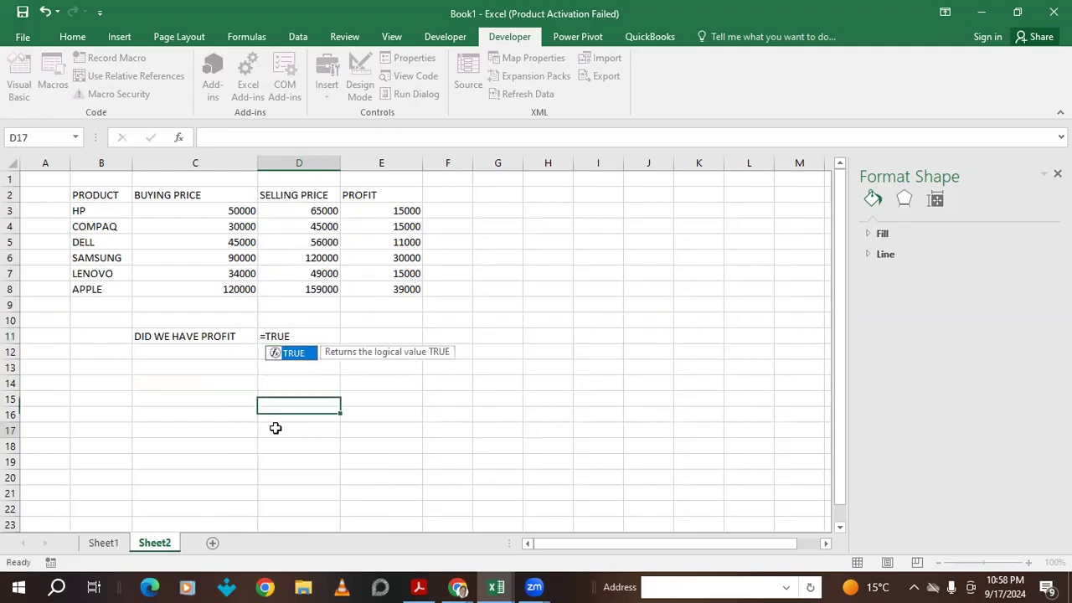
click(199, 351)
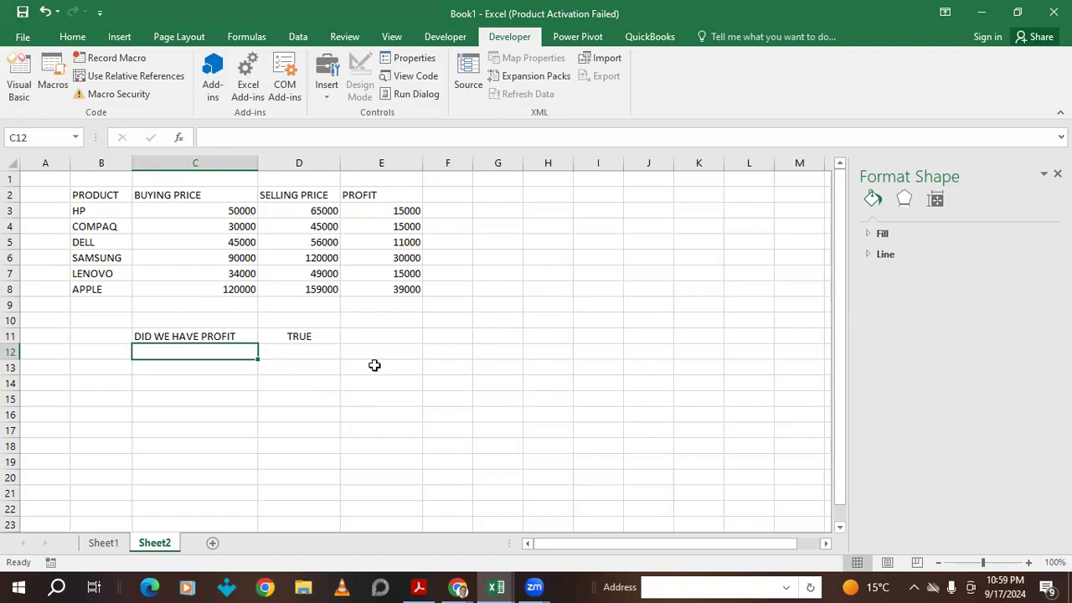
- Type the label 'SHOW THE TITLE' into C12, fixing the mistyped words
text(SHOW)
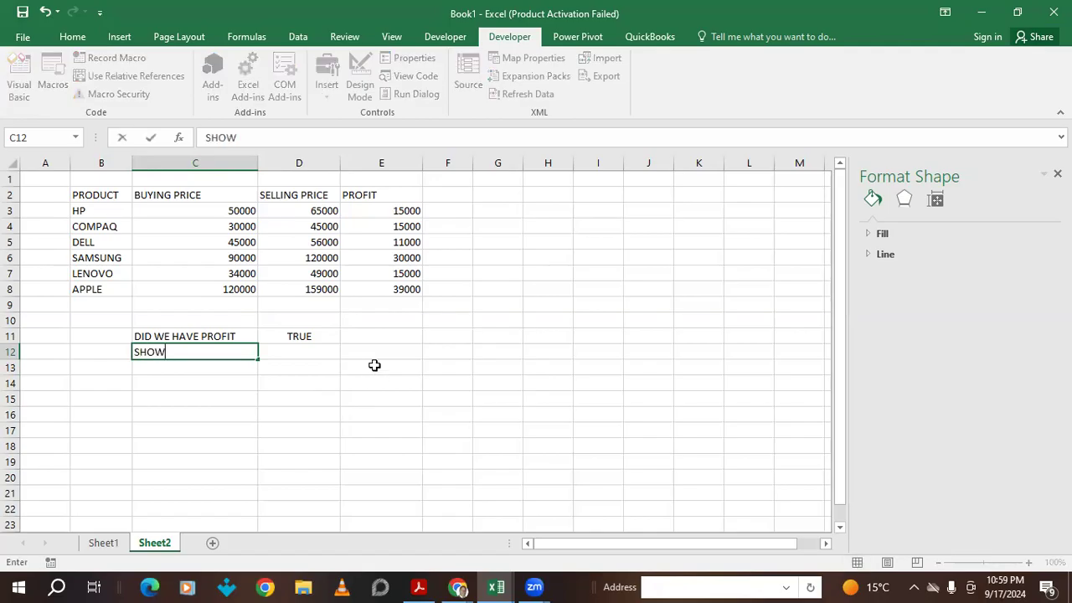
text( MA)
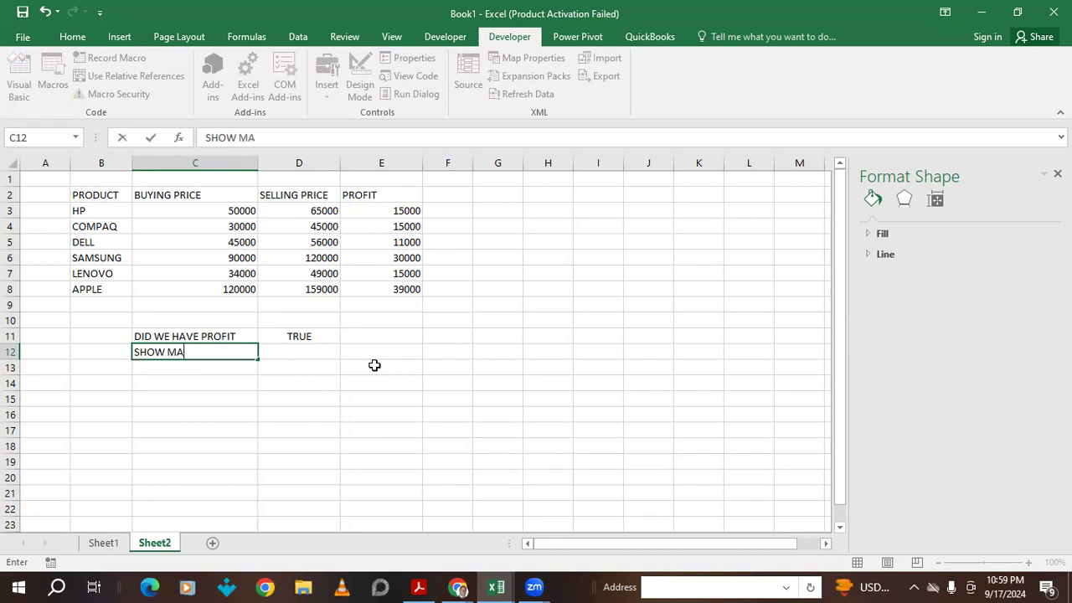
text(Y  BE)
key(BackSpace)
key(BackSpace)
key(BackSpace)
key(BackSpace)
key(BackSpace)
key(BackSpace)
key(BackSpace)
key(BackSpace)
text(THE TITLE)
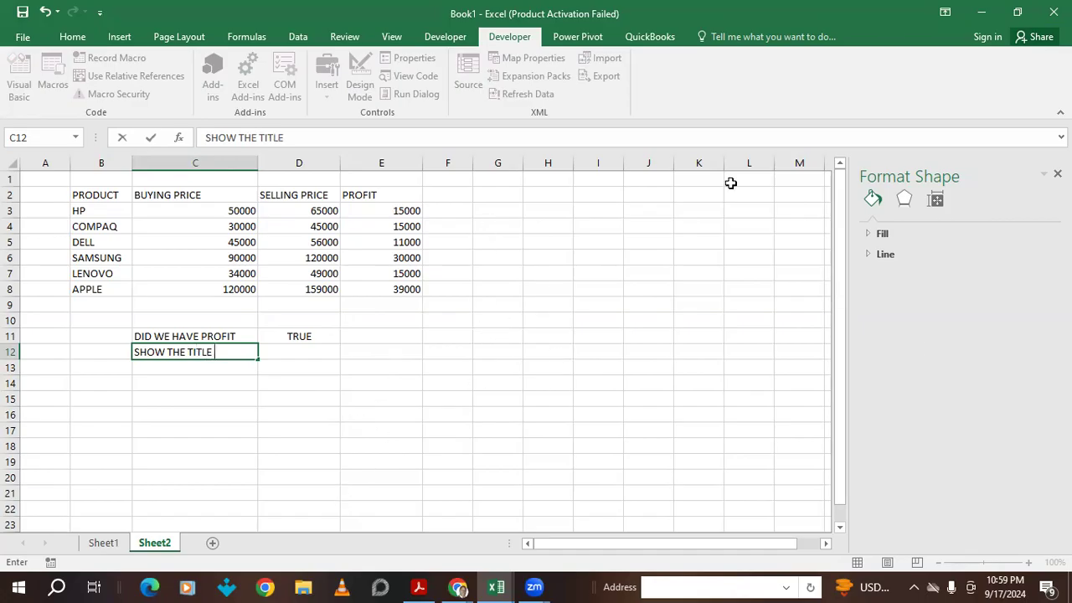
click(411, 362)
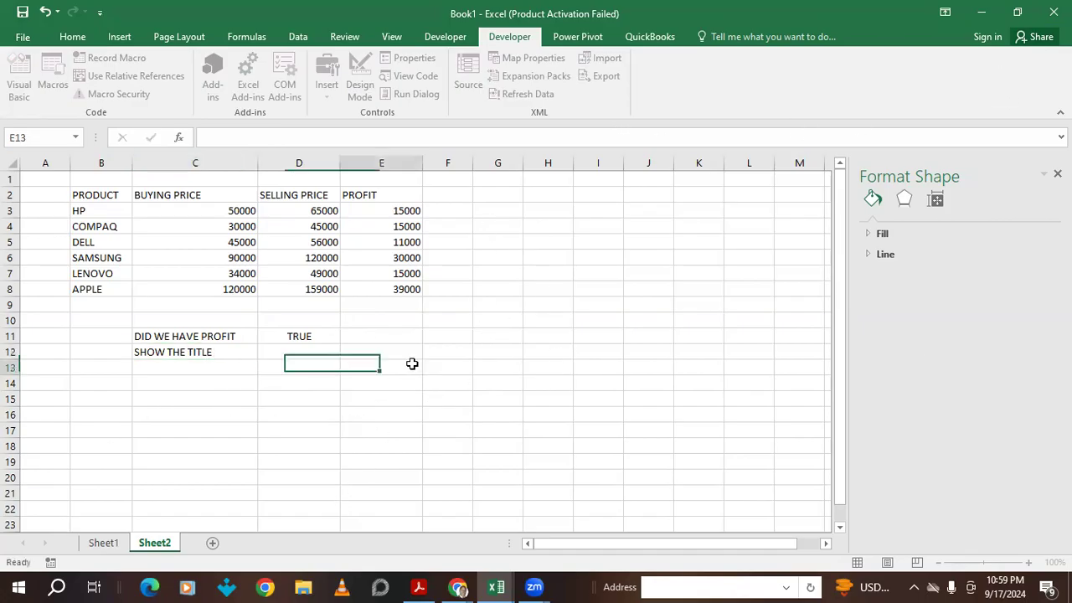
click(292, 352)
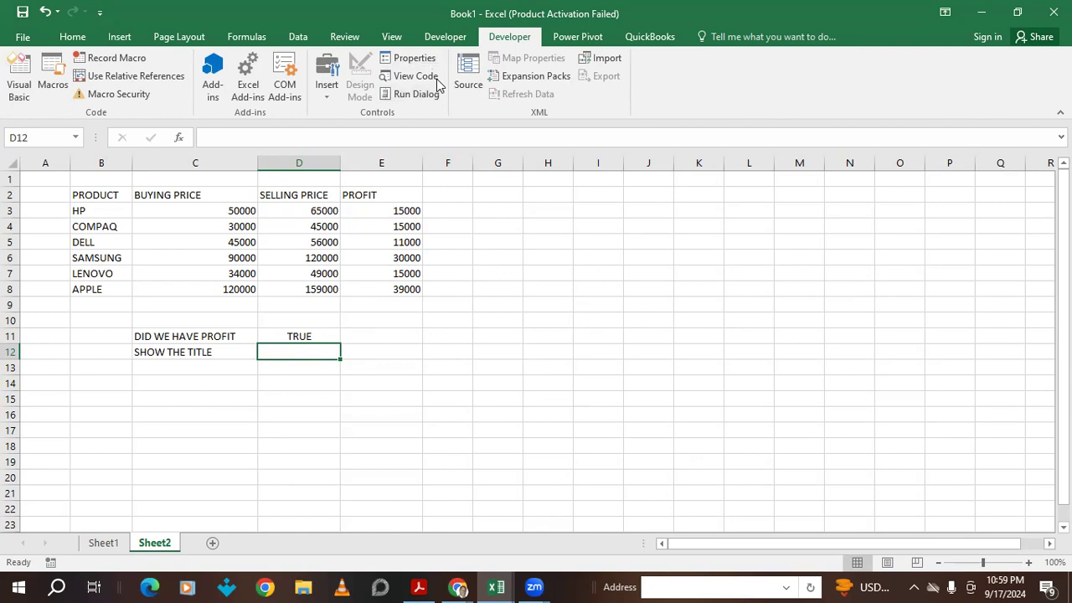
- Insert a Form Controls check box, drawing it around cell H15 on Sheet2
click(331, 86)
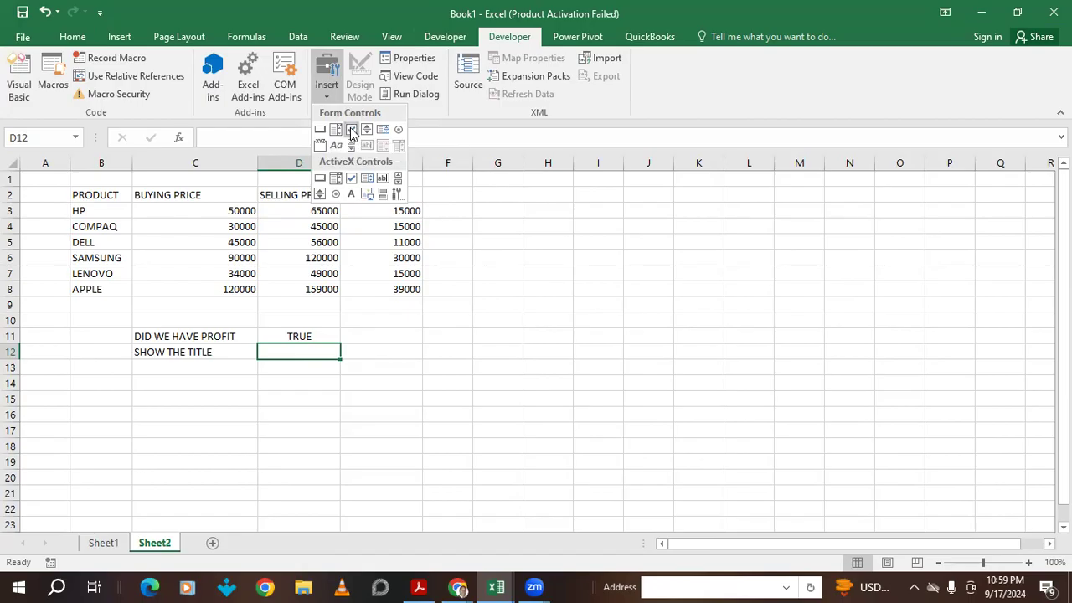
click(351, 131)
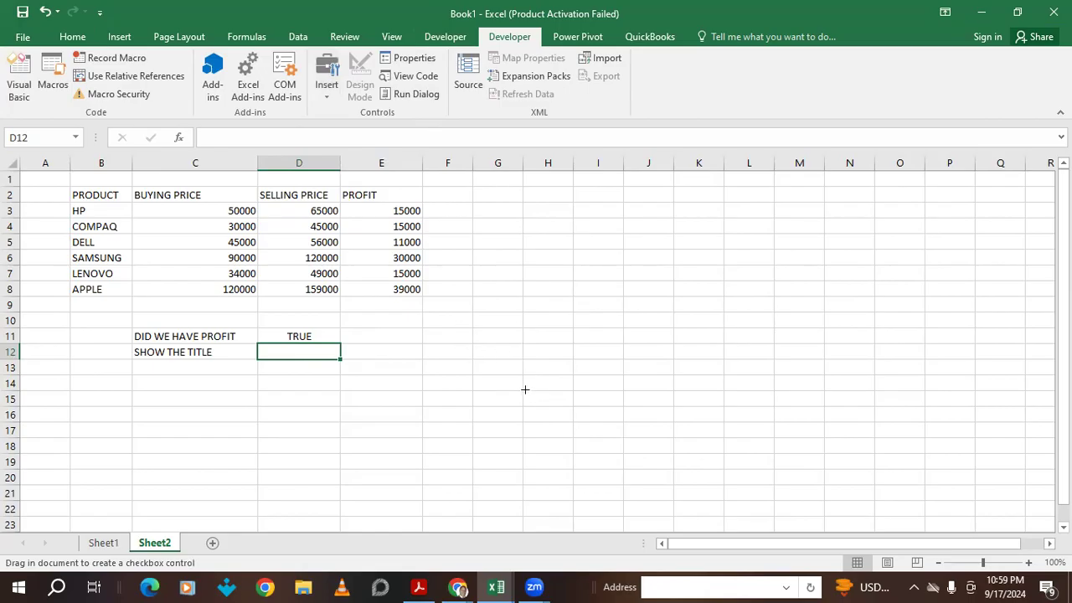
drag(526, 389, 688, 407)
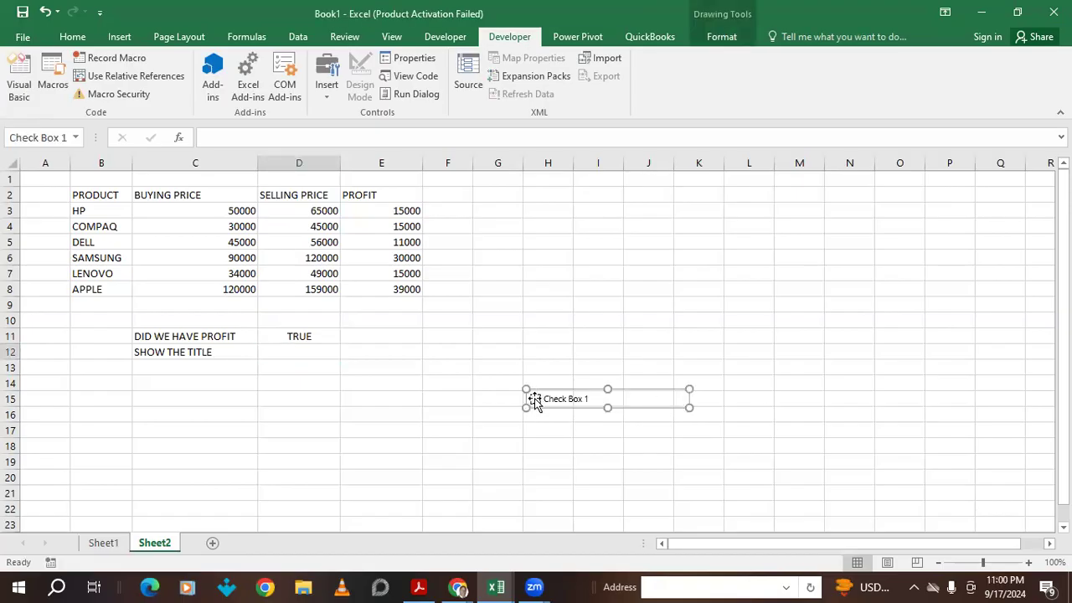
- Replace the checkbox's default 'Check Box 1' caption with 'DO WE HAVE PROFIT'
click(560, 397)
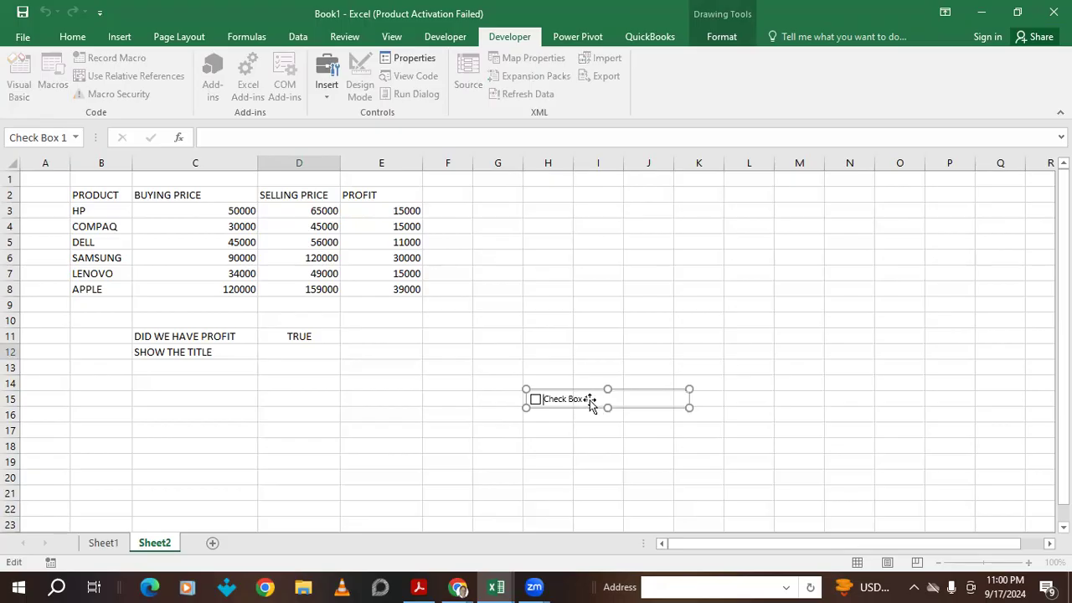
click(586, 399)
drag(559, 399, 549, 400)
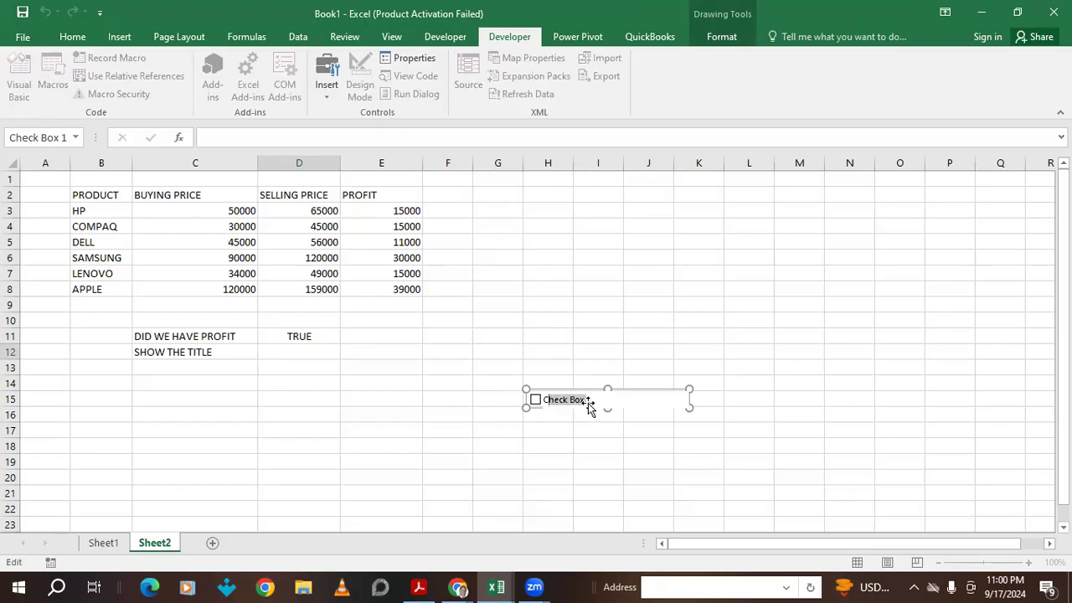
key(BackSpace)
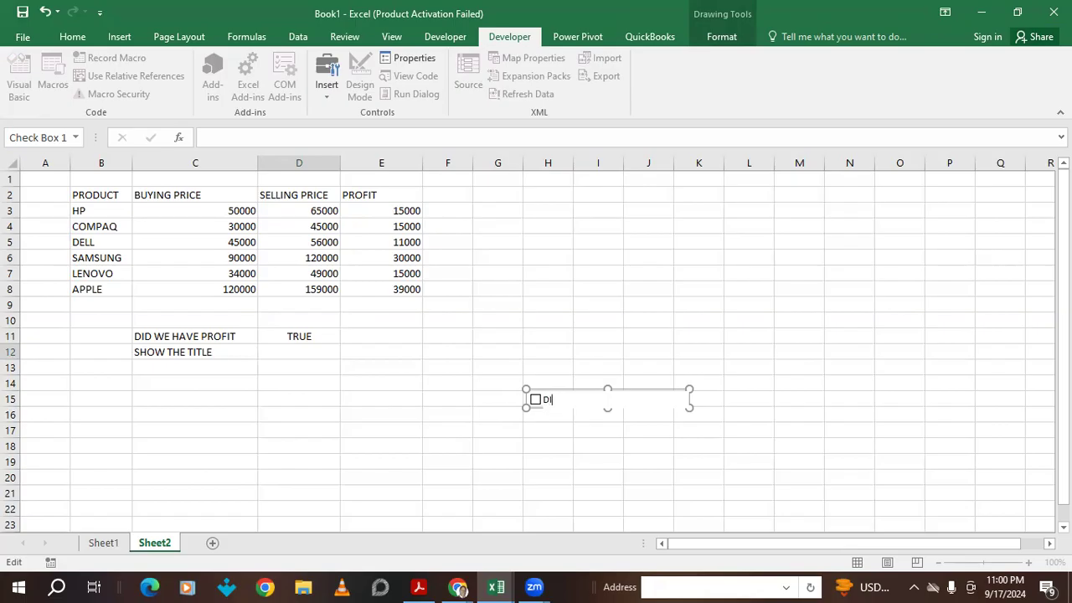
text(O)
key(Escape)
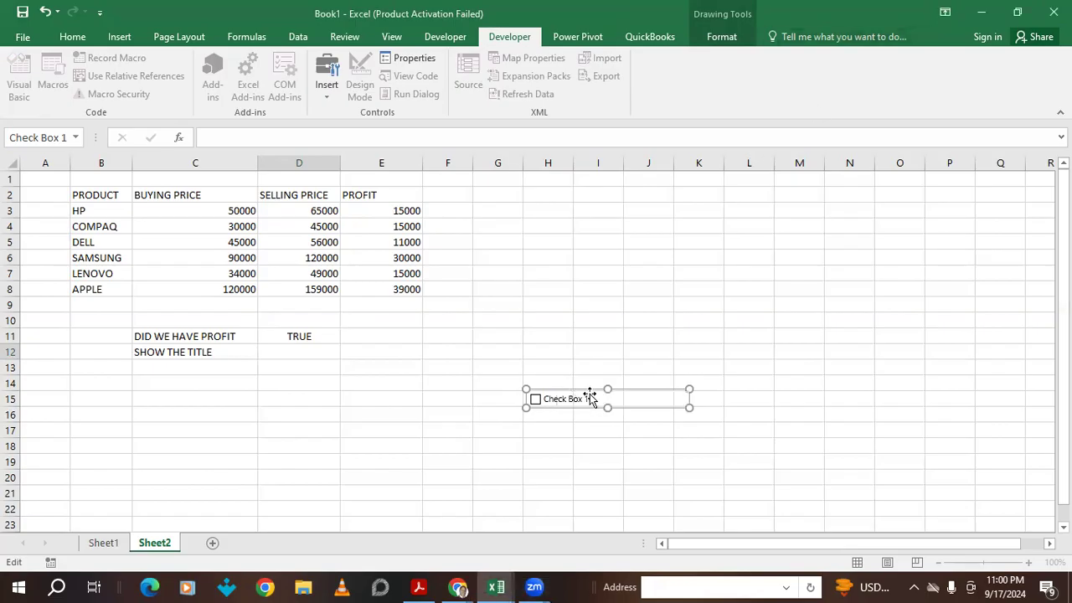
drag(586, 398, 529, 398)
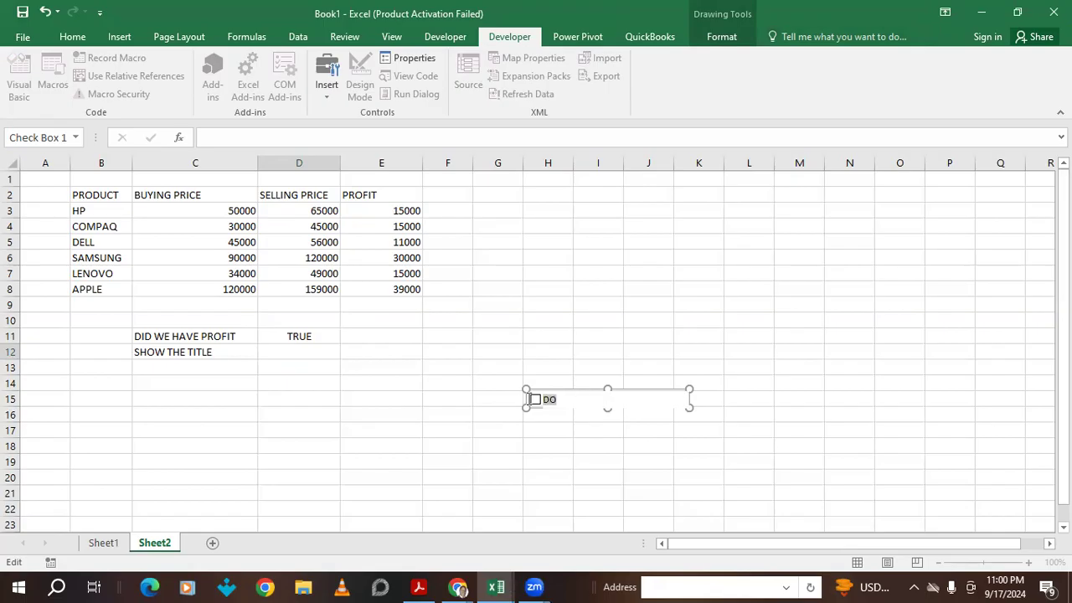
text(DO WE HAVE PRO)
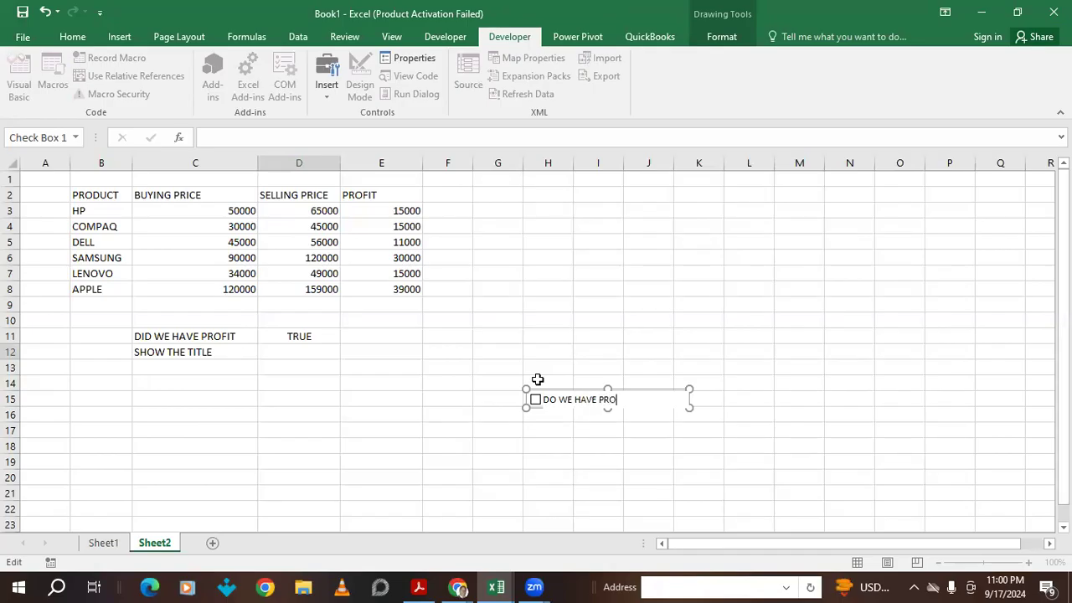
text(FI)
text(T)
click(543, 430)
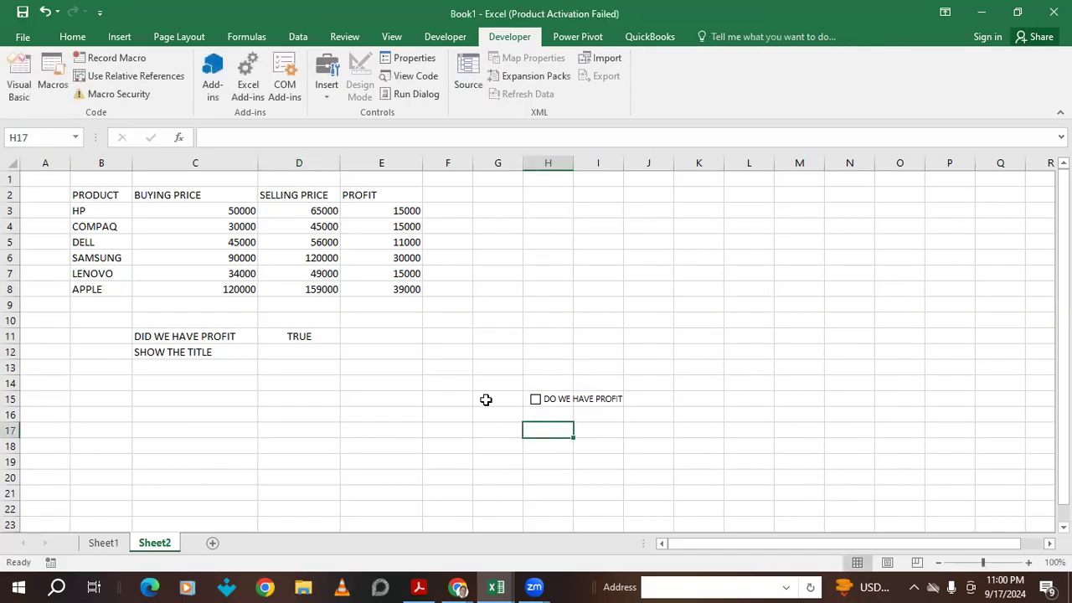
- Correct the C11 label from 'ID' to 'O' so it reads 'DO WE HAVE PROFIT'
double_click(144, 336)
drag(153, 336, 141, 336)
key(BackSpace)
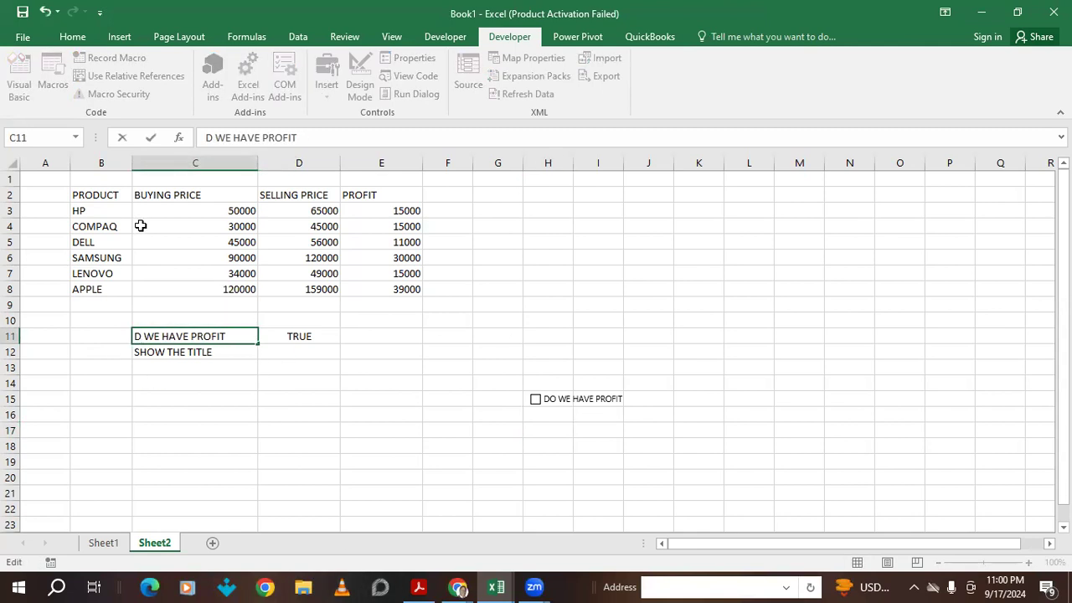
text(O)
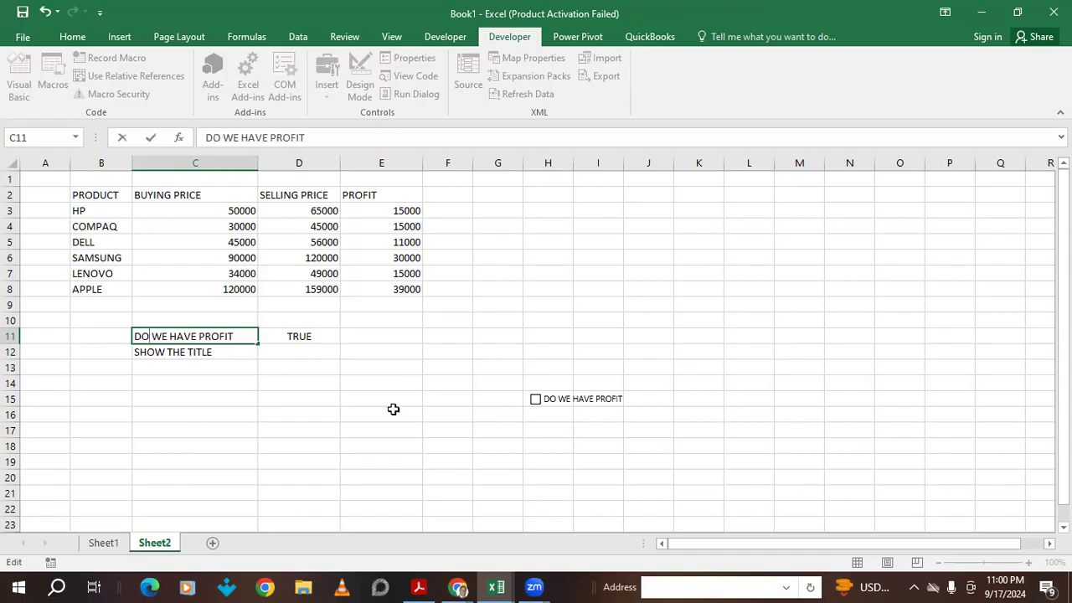
click(503, 414)
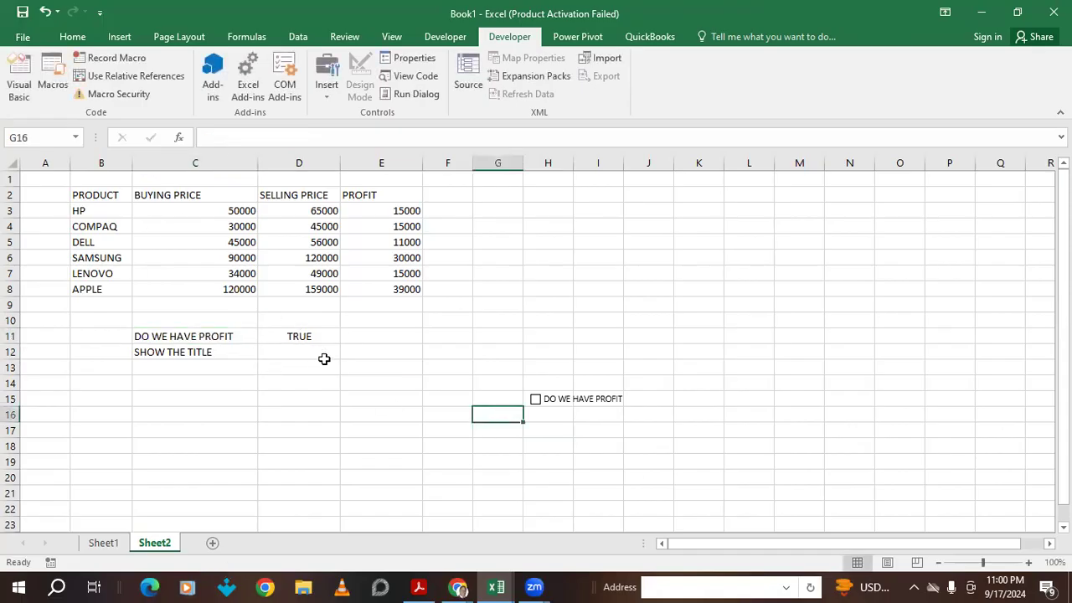
- Toggle the DO WE HAVE PROFIT checkbox until it is ticked
click(535, 400)
click(536, 399)
click(584, 401)
click(553, 401)
click(289, 348)
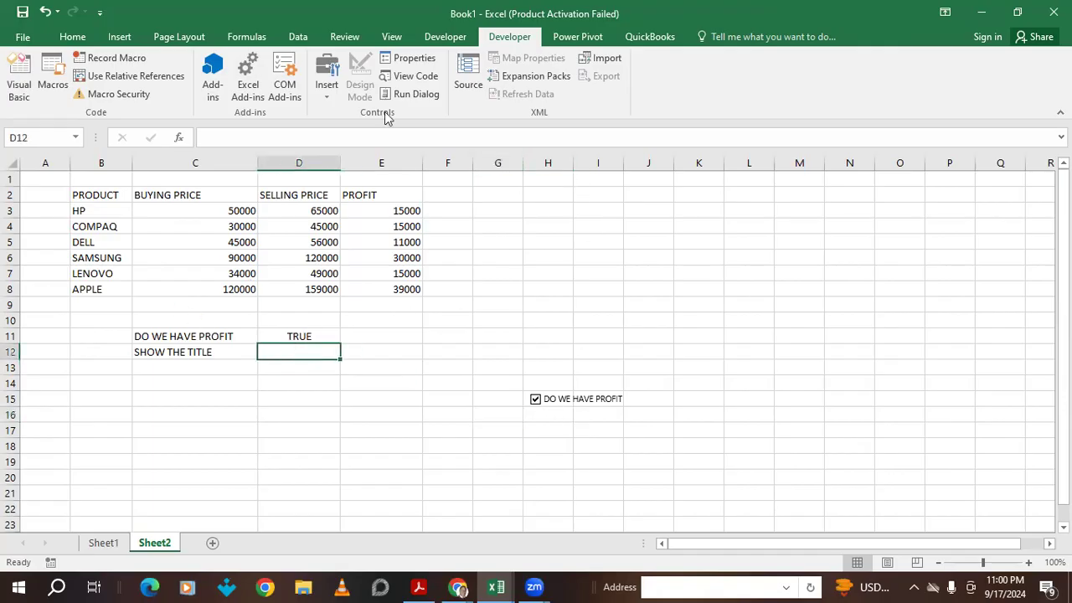